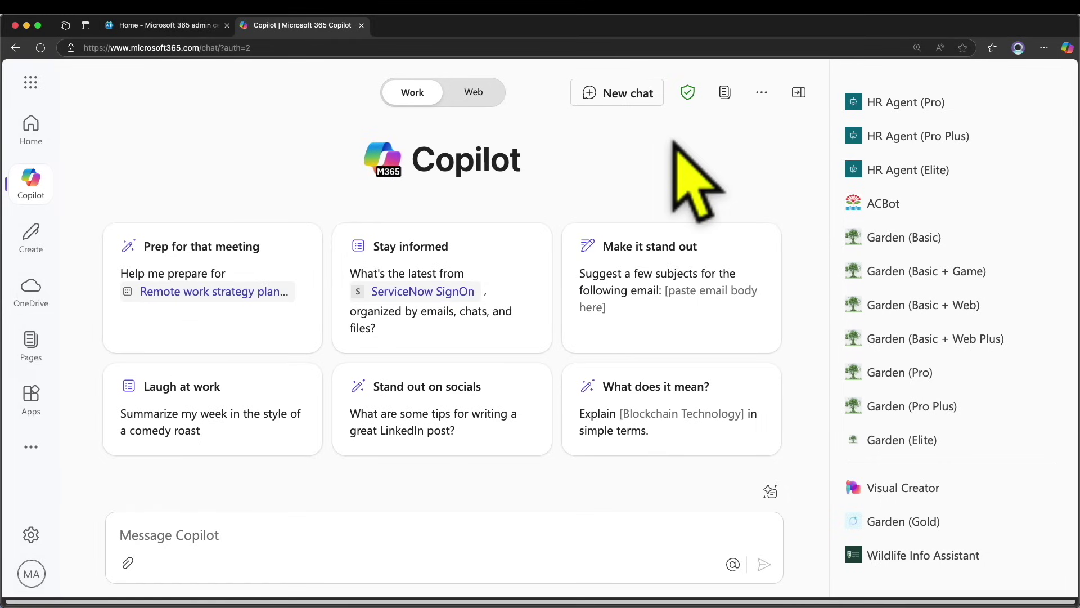
pyautogui.click(118, 47)
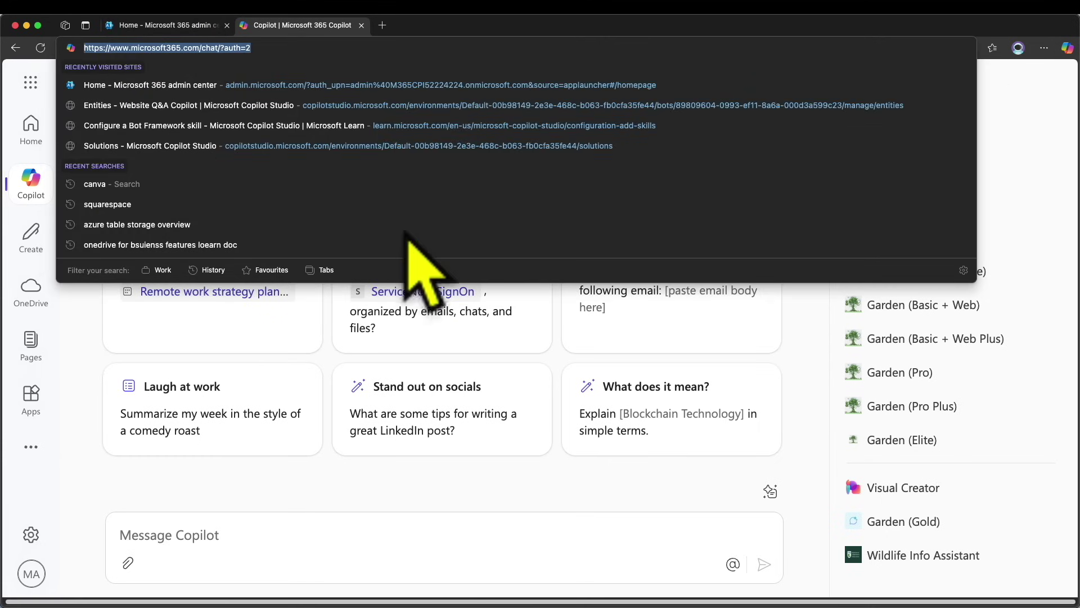
pyautogui.click(623, 495)
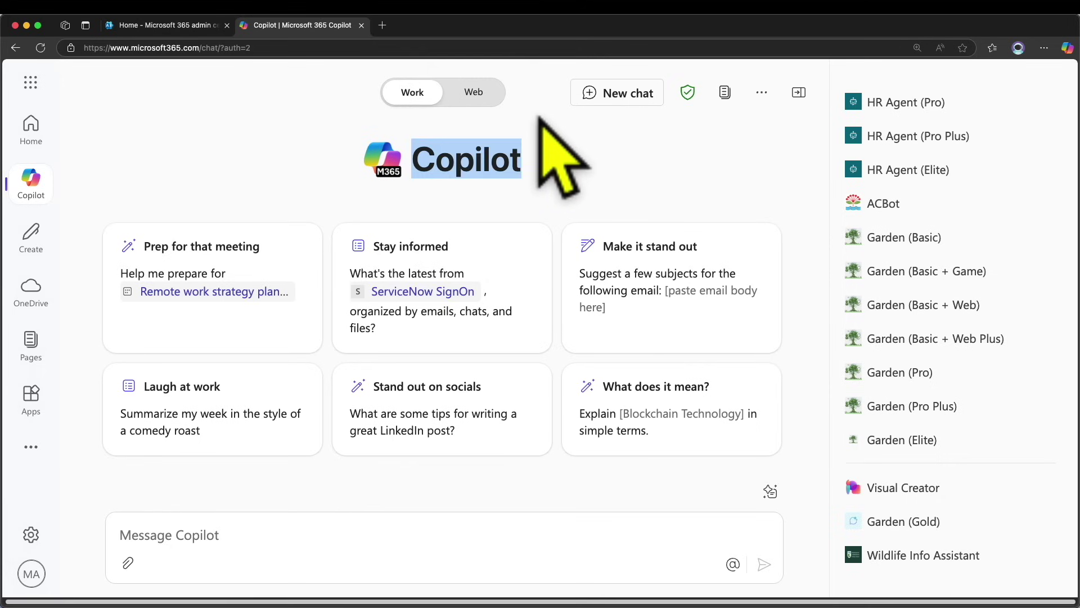
pyautogui.moveTo(526, 163); pyautogui.dragTo(405, 163)
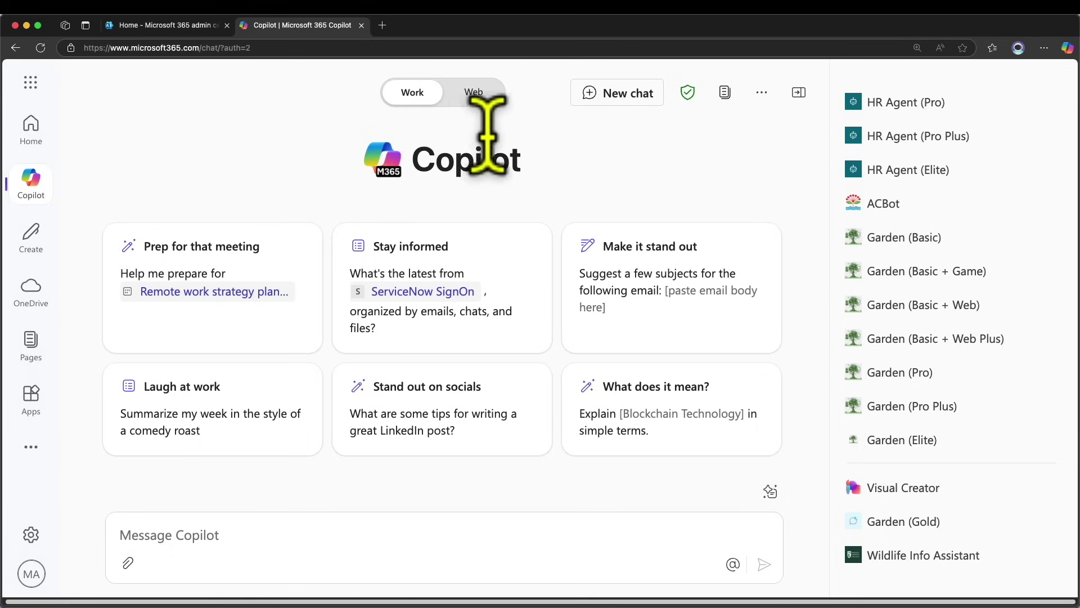
pyautogui.moveTo(525, 163); pyautogui.dragTo(428, 164)
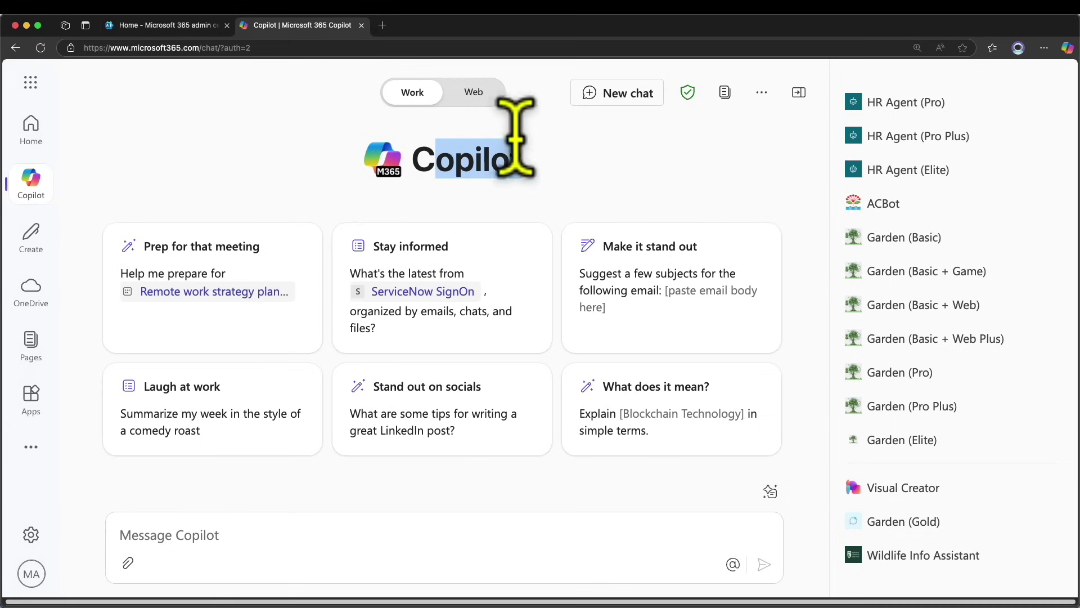
pyautogui.click(619, 127)
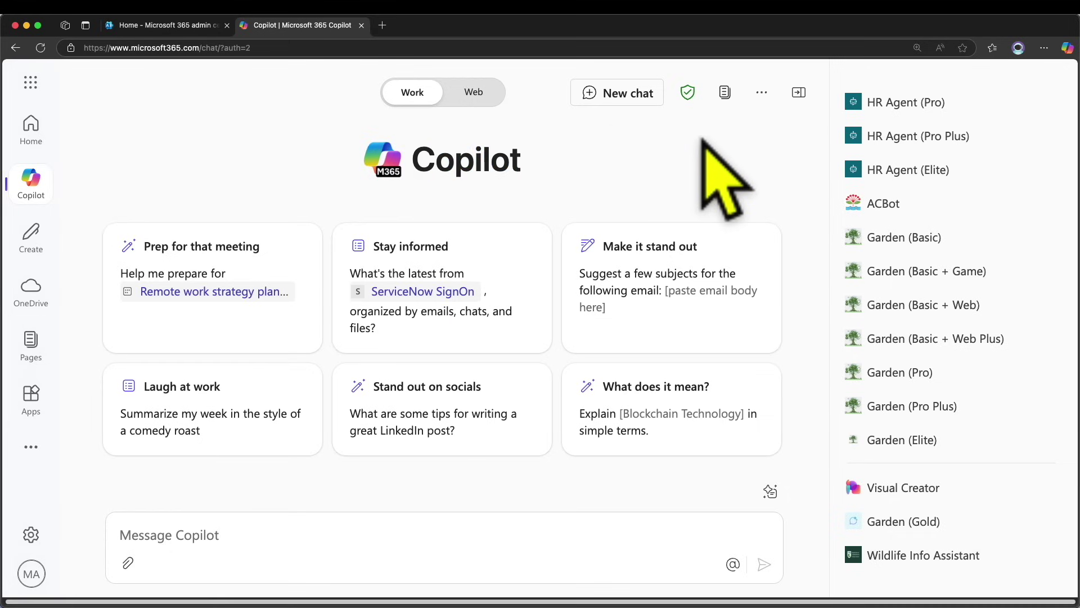
# Step: Open the catalogue for getting more agents and browse the available agents and app categories
pyautogui.scroll(-5, 906, 248)
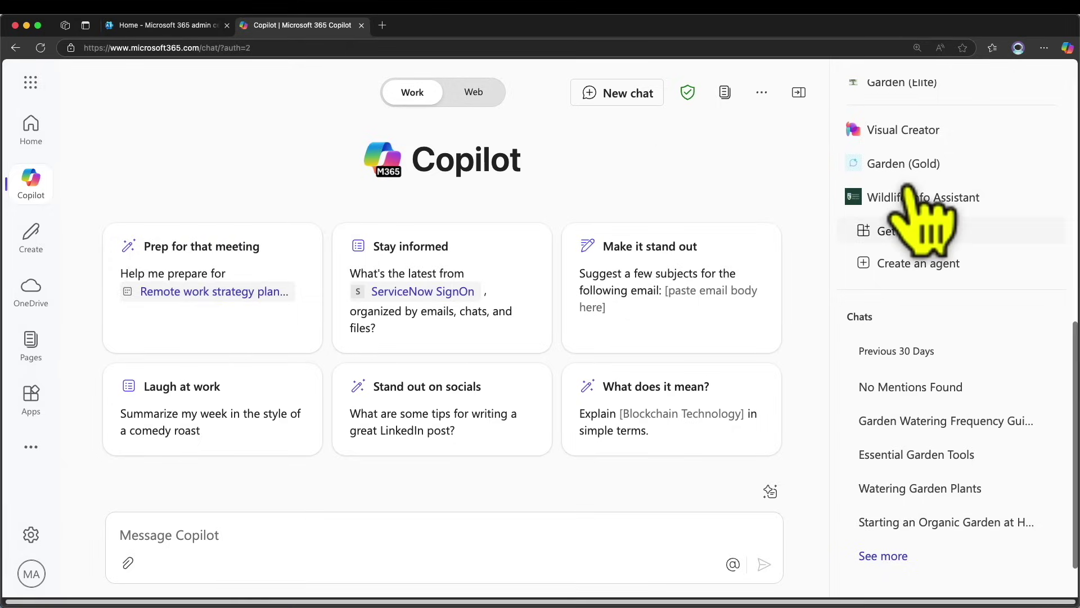
pyautogui.click(945, 228)
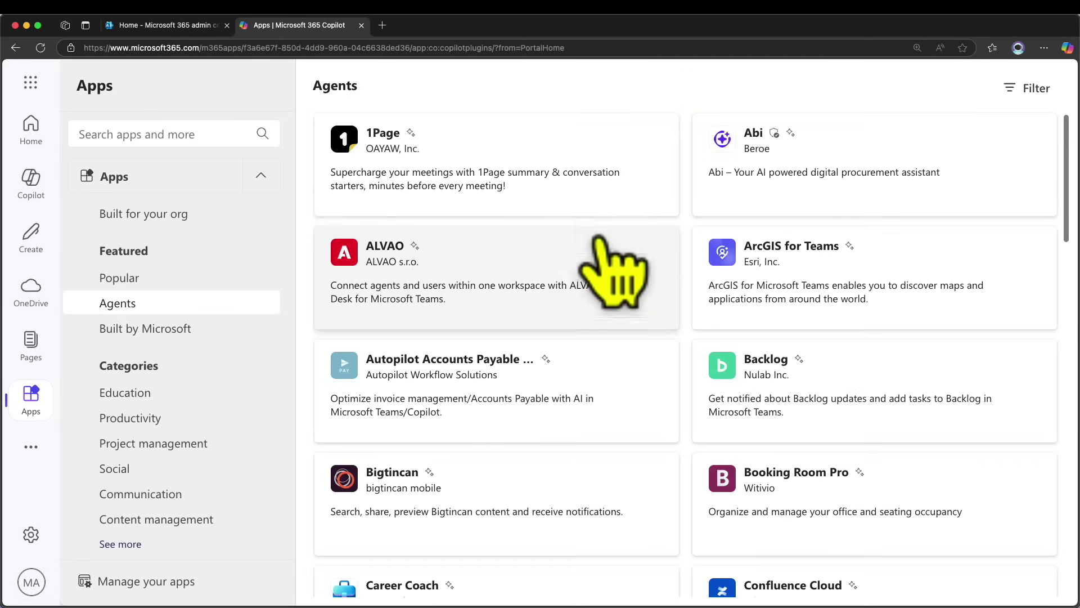
pyautogui.scroll(-20, 595, 192)
pyautogui.scroll(10, 579, 231)
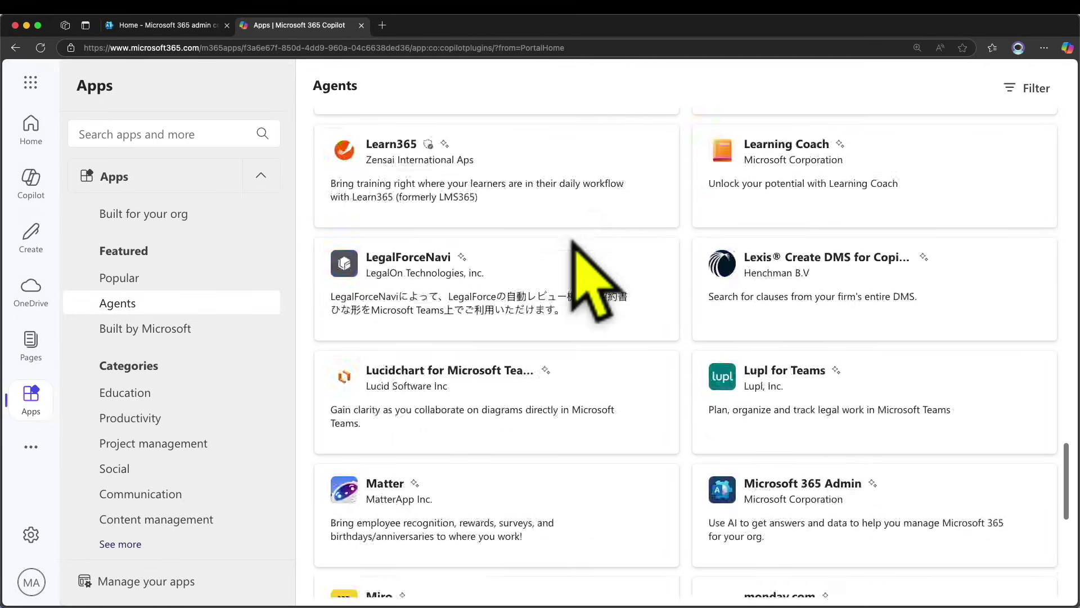
pyautogui.scroll(5, 590, 233)
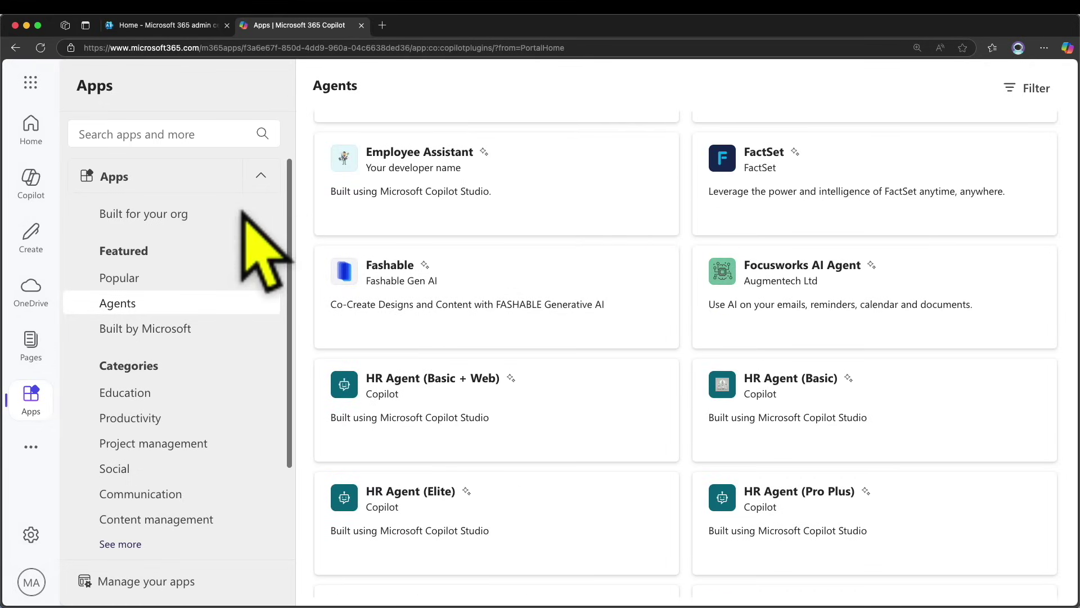
pyautogui.scroll(-3, 189, 338)
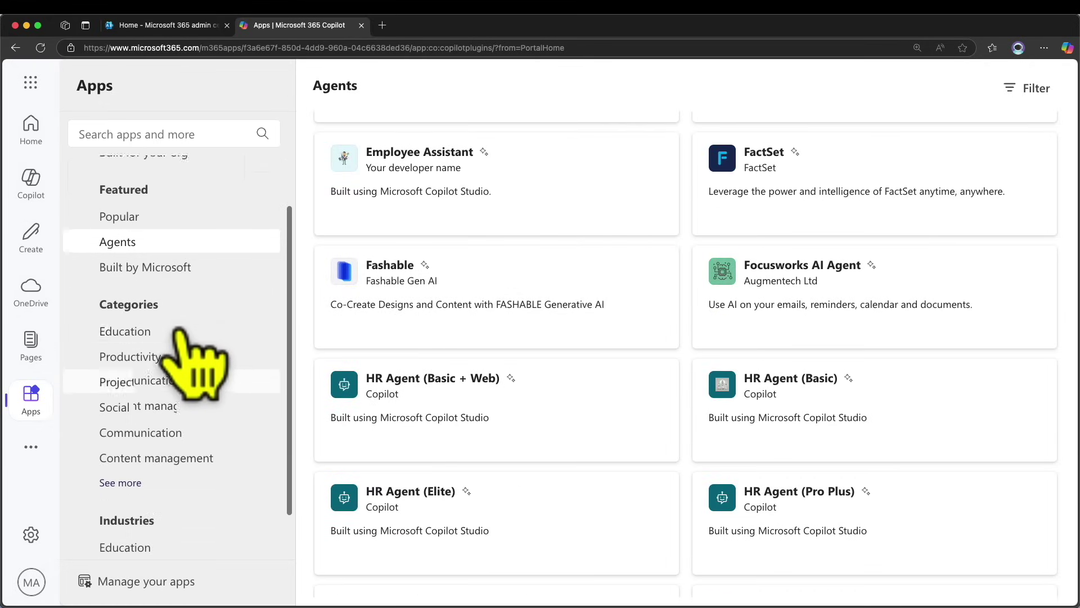
pyautogui.scroll(3, 185, 450)
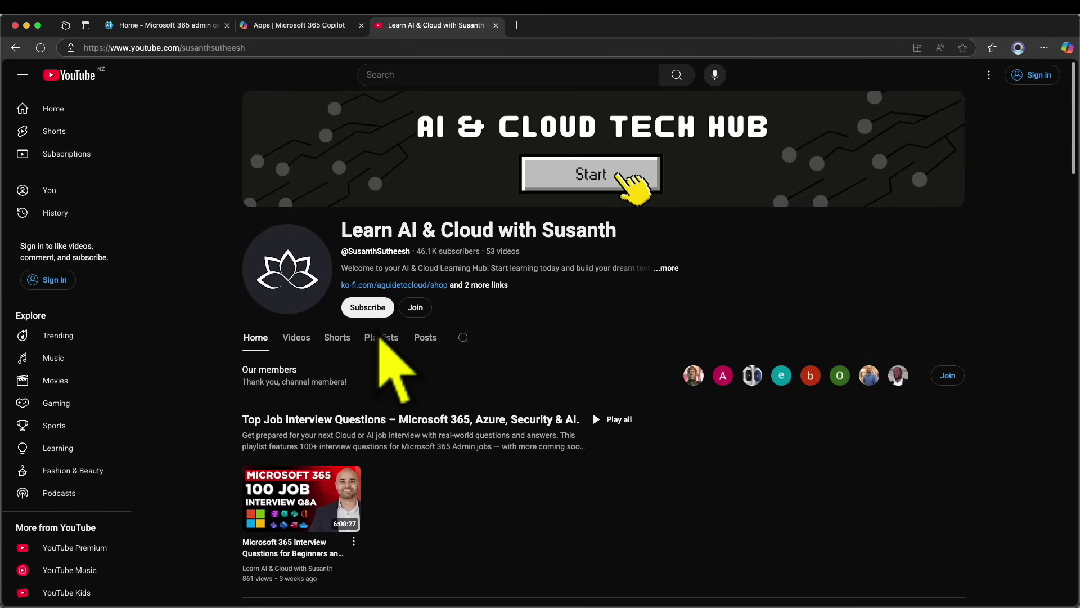
# Step: Switch to the AI and cloud learning channel on YouTube and browse its published videos
pyautogui.scroll(-2, 378, 326)
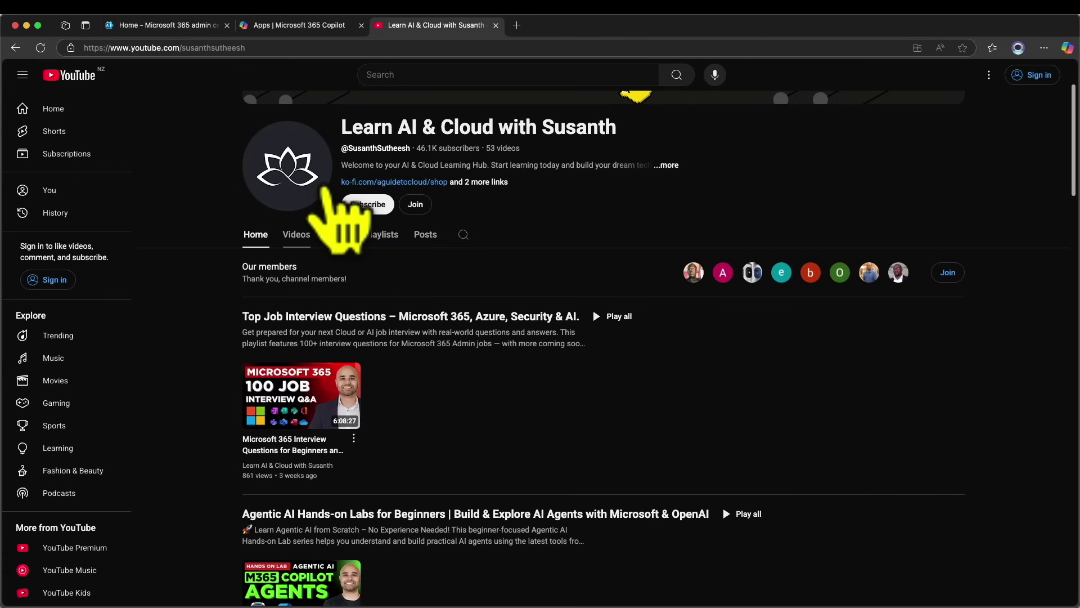
pyautogui.click(296, 234)
pyautogui.scroll(-3, 540, 265)
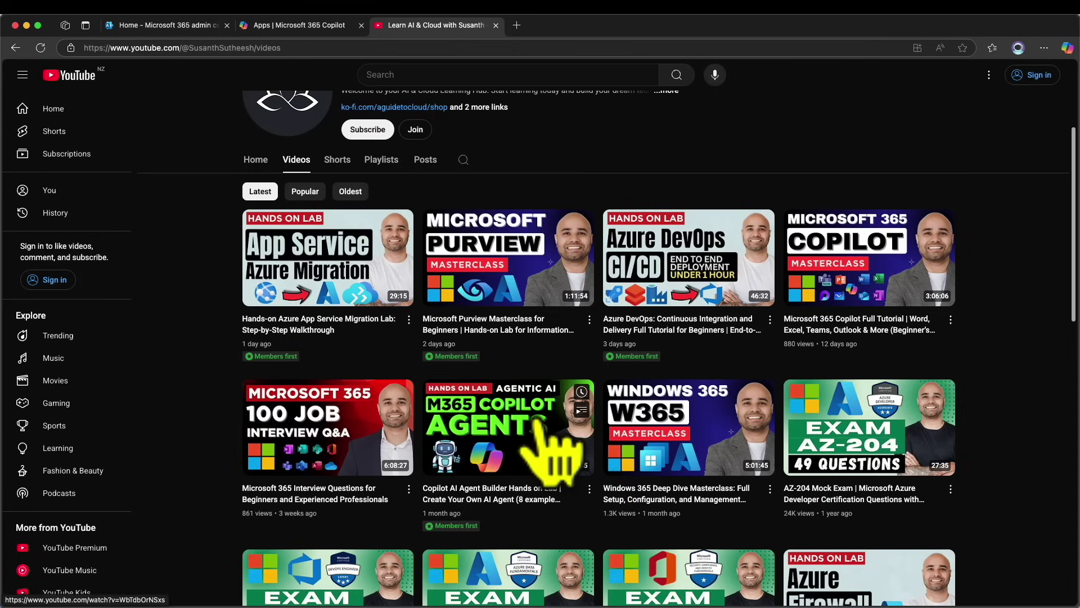
# Step: Return to the Microsoft 365 Copilot apps page, list the agents built by Microsoft, and open Prompt Coach's details
pyautogui.click(303, 24)
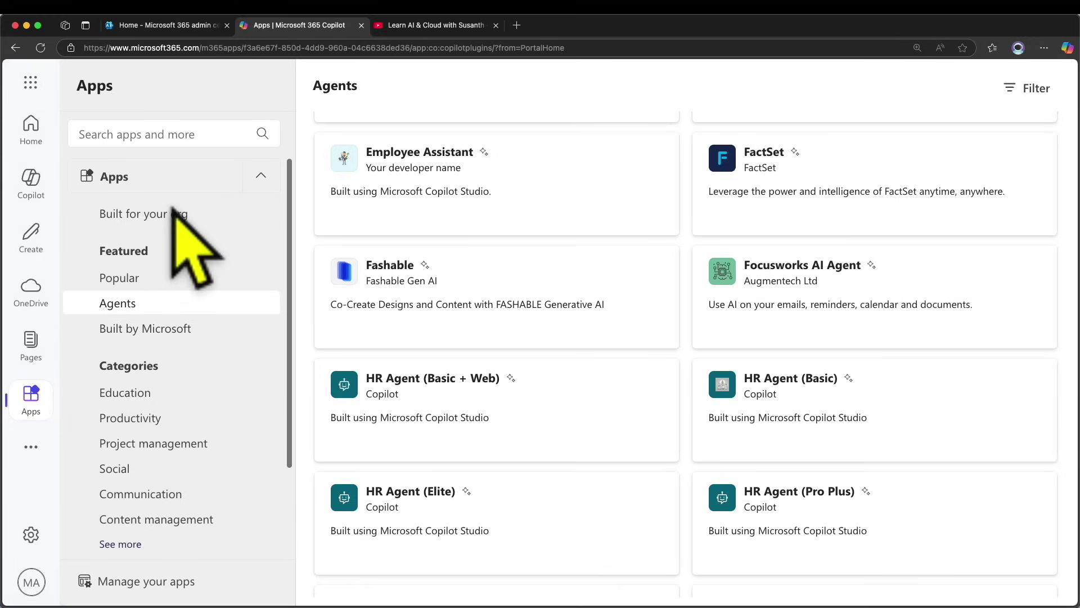
pyautogui.click(151, 332)
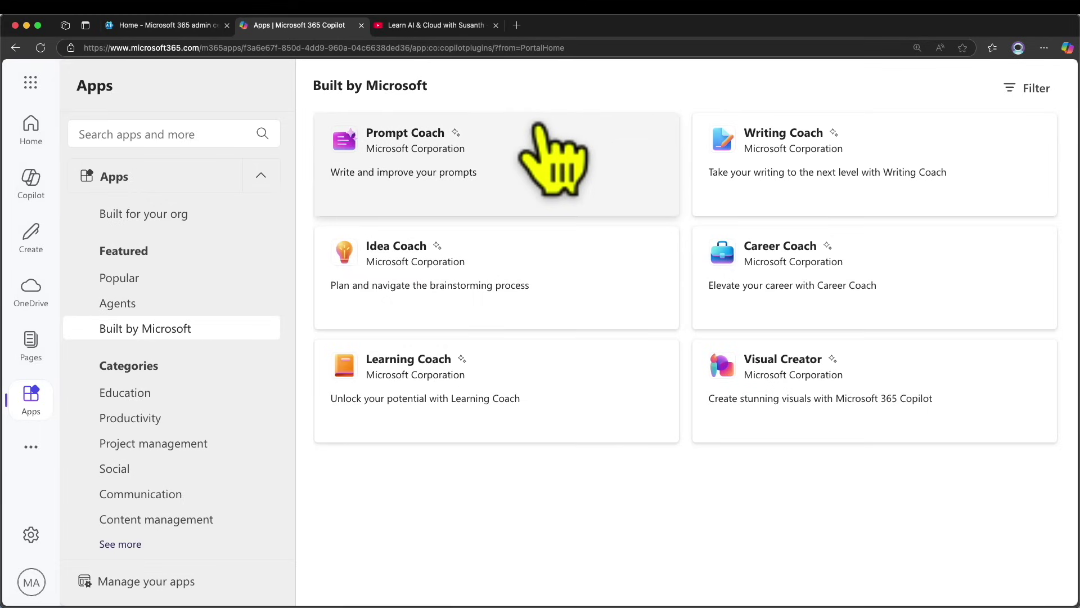
pyautogui.click(539, 127)
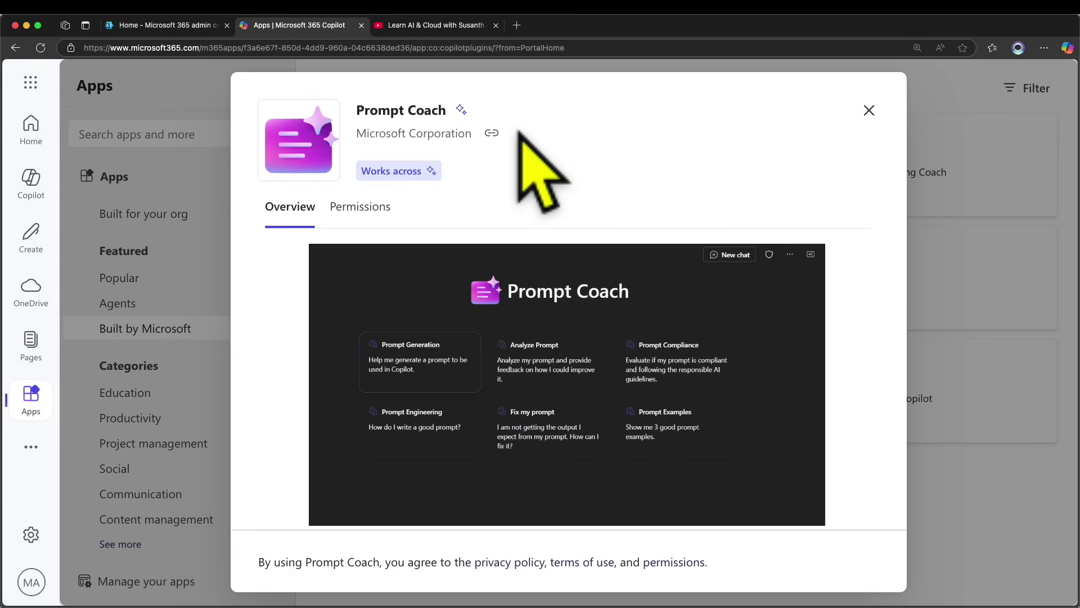
# Step: Examine Prompt Coach's preview, description, app features and permissions in its details dialog
pyautogui.scroll(-5, 543, 254)
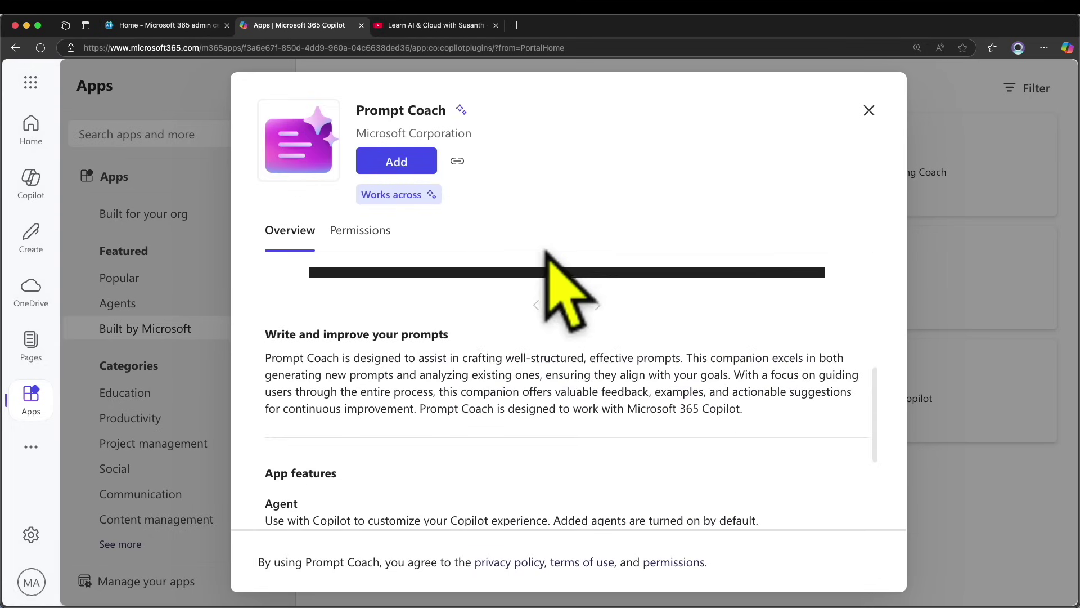
pyautogui.moveTo(315, 360); pyautogui.dragTo(532, 392)
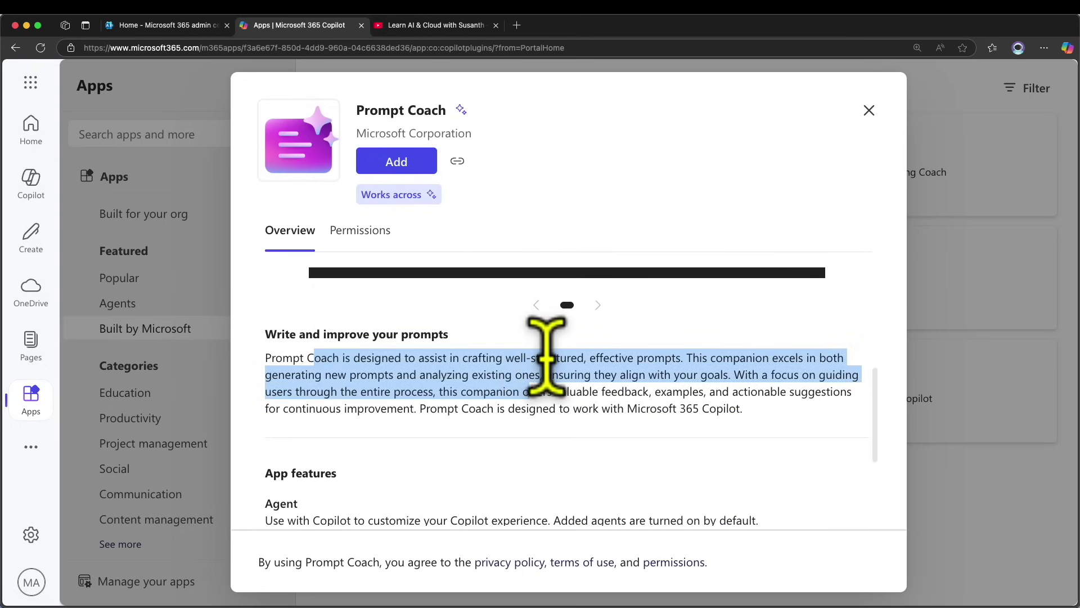
pyautogui.scroll(-3, 544, 347)
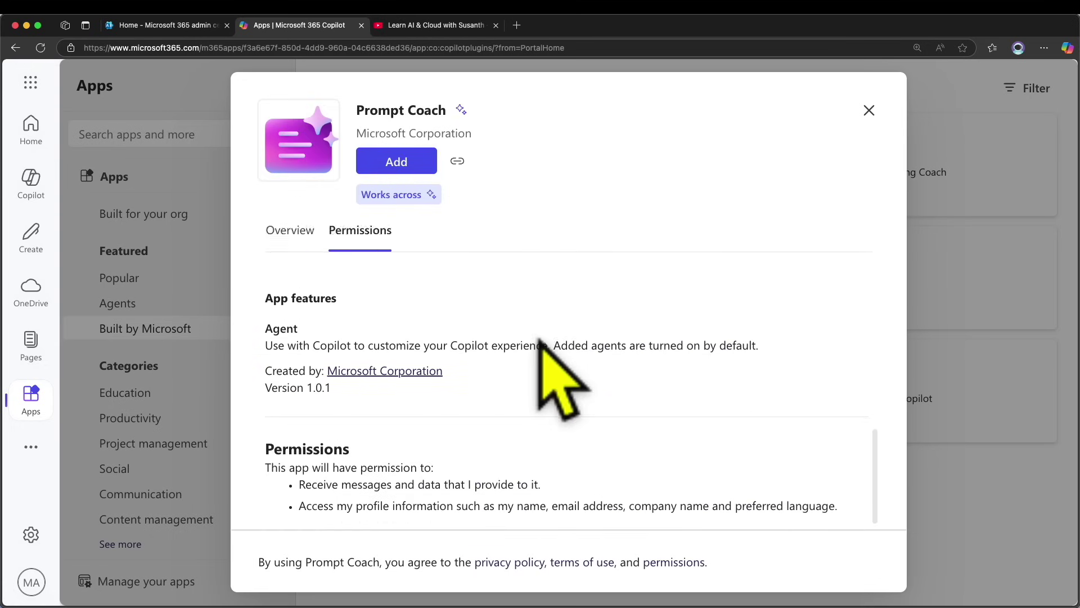
pyautogui.scroll(6, 551, 377)
pyautogui.scroll(-3, 540, 343)
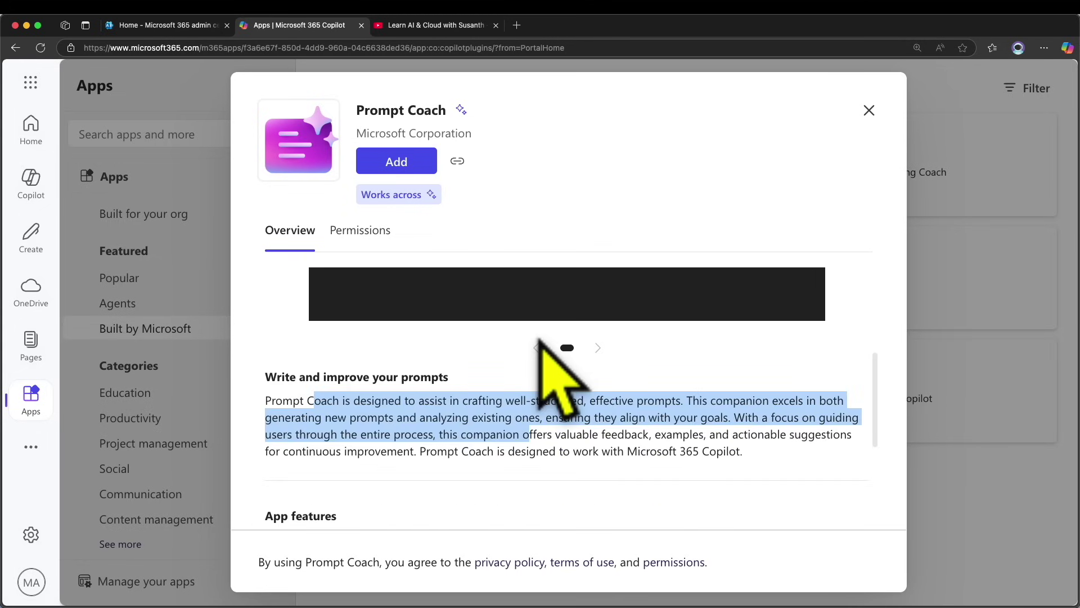
pyautogui.scroll(2, 537, 338)
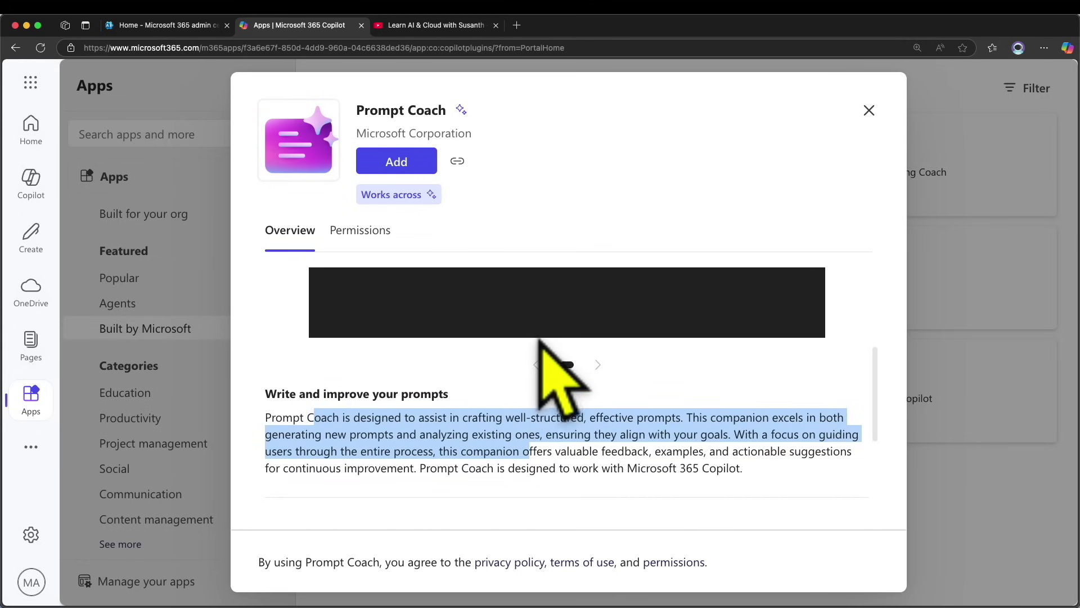
pyautogui.scroll(3, 543, 346)
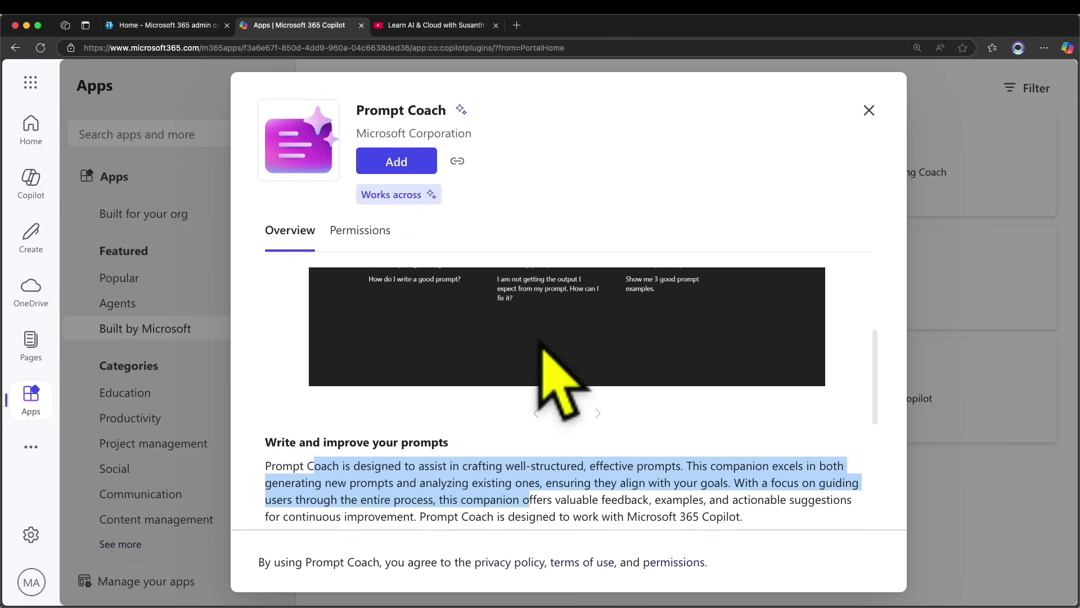
pyautogui.scroll(4, 542, 348)
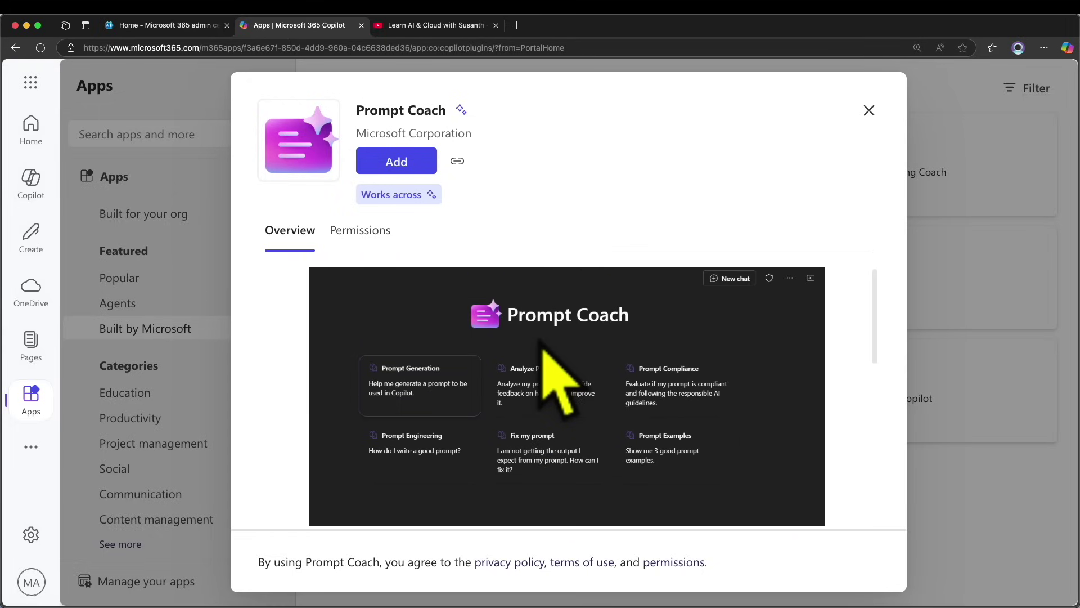
# Step: Add the Prompt Coach agent to Copilot and open it from the agents list
pyautogui.scroll(-10, 549, 360)
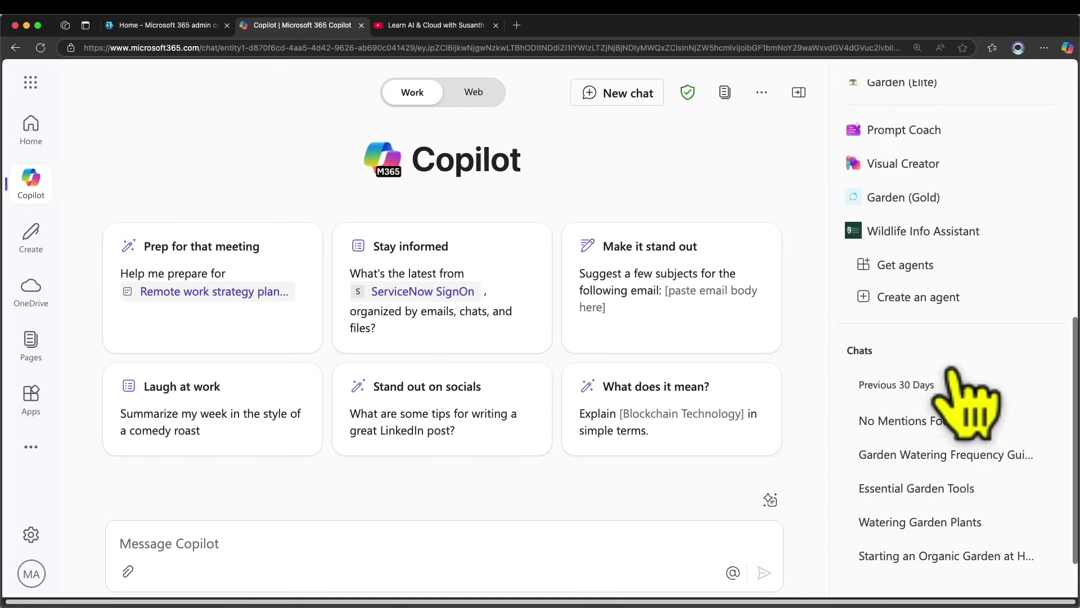
pyautogui.click(906, 129)
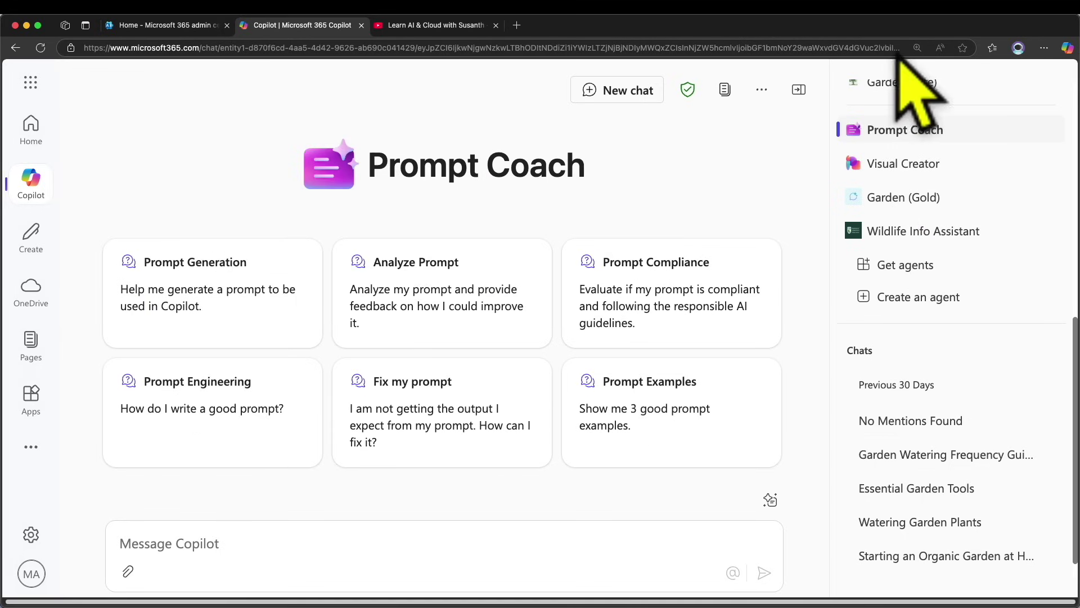
# Step: Look through the installed agents and check the options offered for Prompt Coach without uninstalling it
pyautogui.scroll(6, 968, 264)
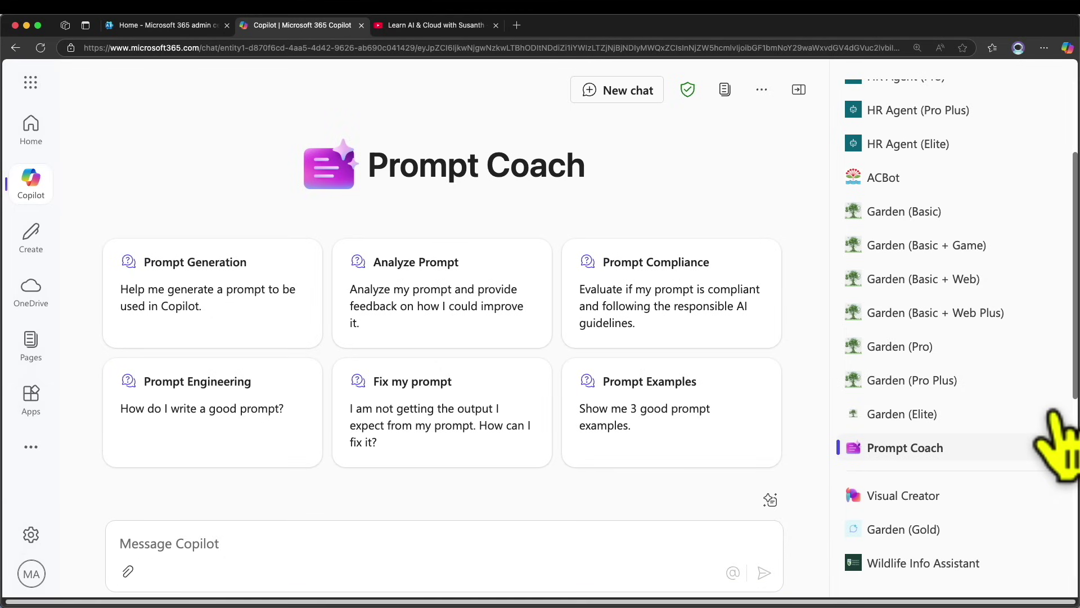
pyautogui.scroll(3, 982, 400)
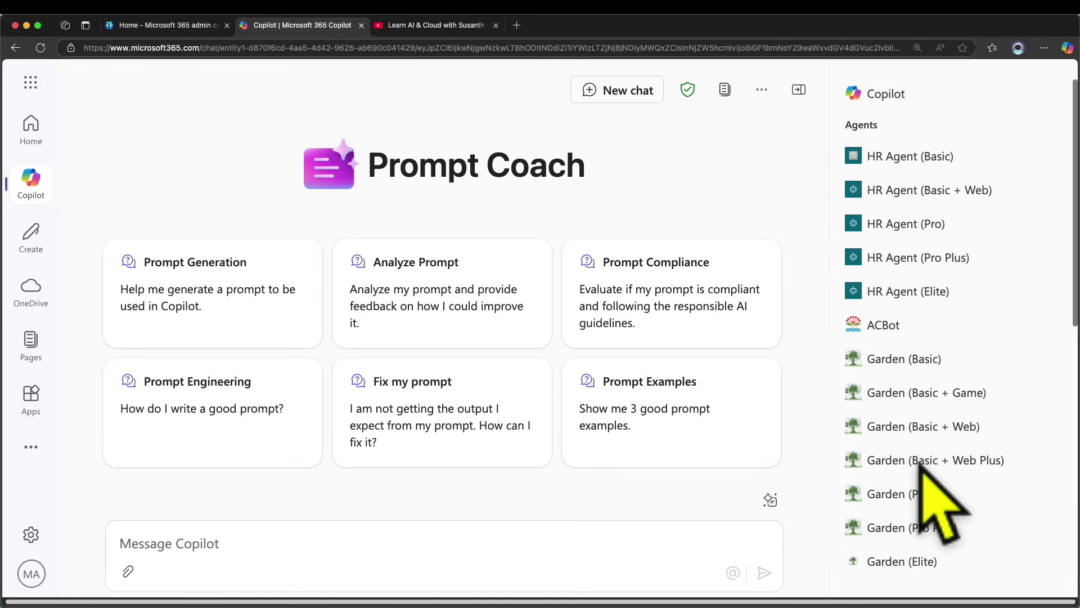
pyautogui.scroll(-3, 921, 434)
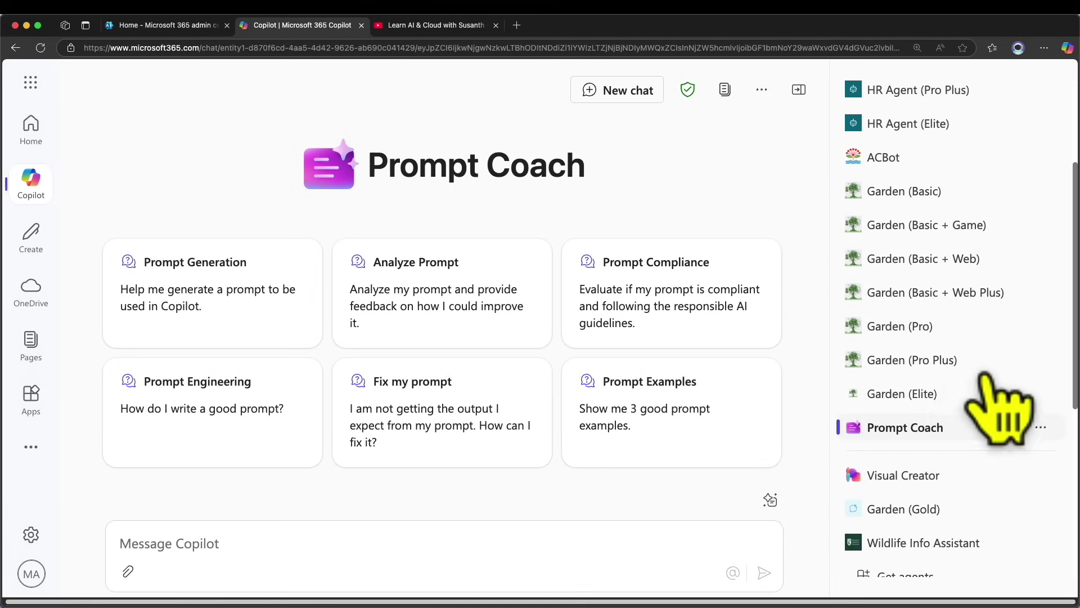
pyautogui.scroll(-3, 951, 425)
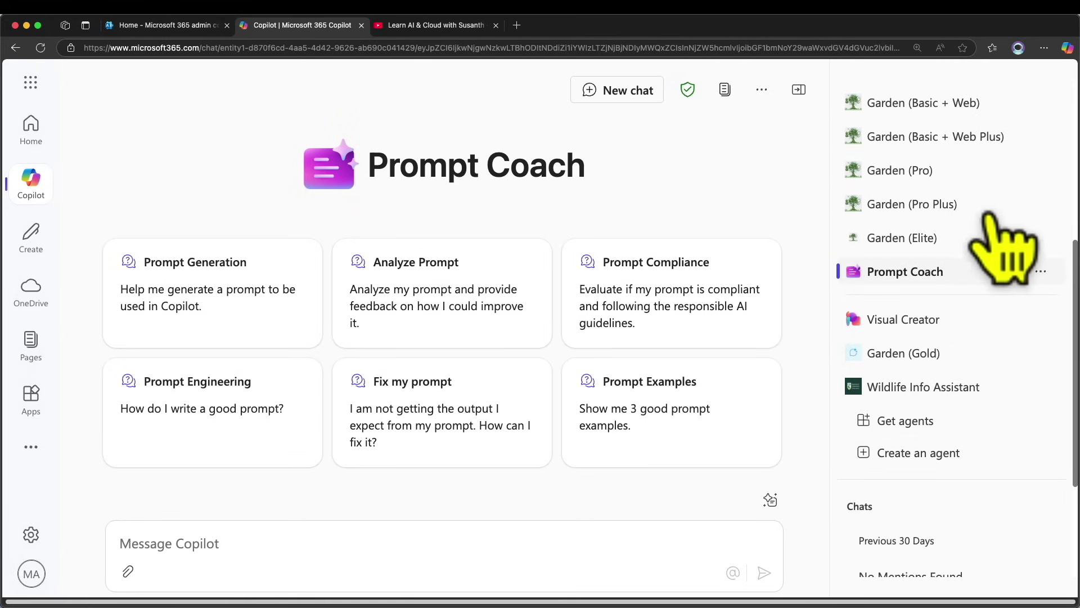
pyautogui.click(1041, 271)
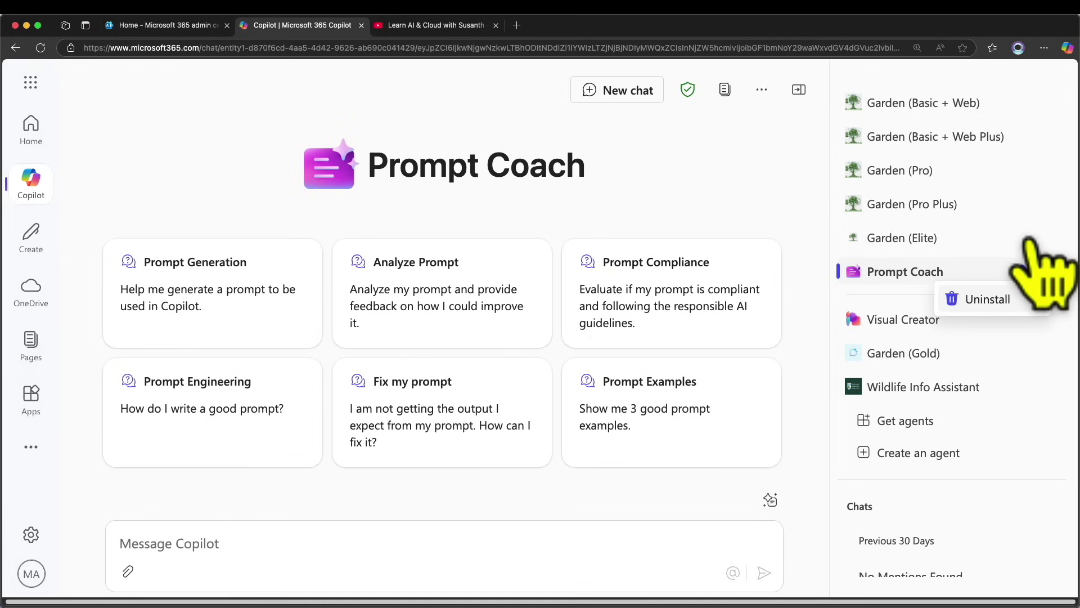
pyautogui.press('Escape')
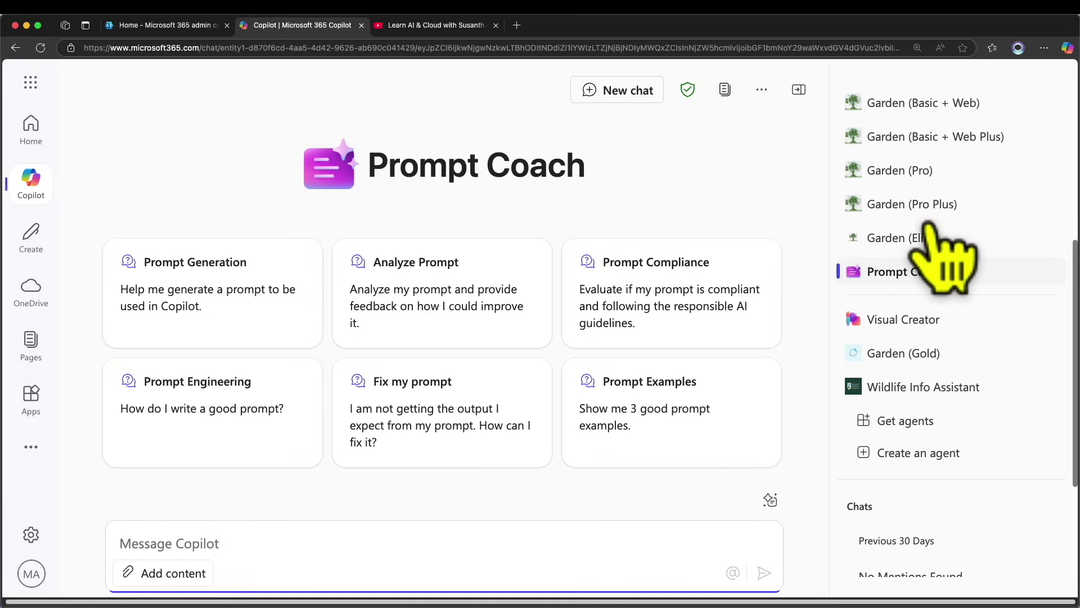
# Step: Open the prompt gallery for Prompt Coach and browse its Microsoft prompts
pyautogui.moveTo(547, 167); pyautogui.dragTo(369, 171)
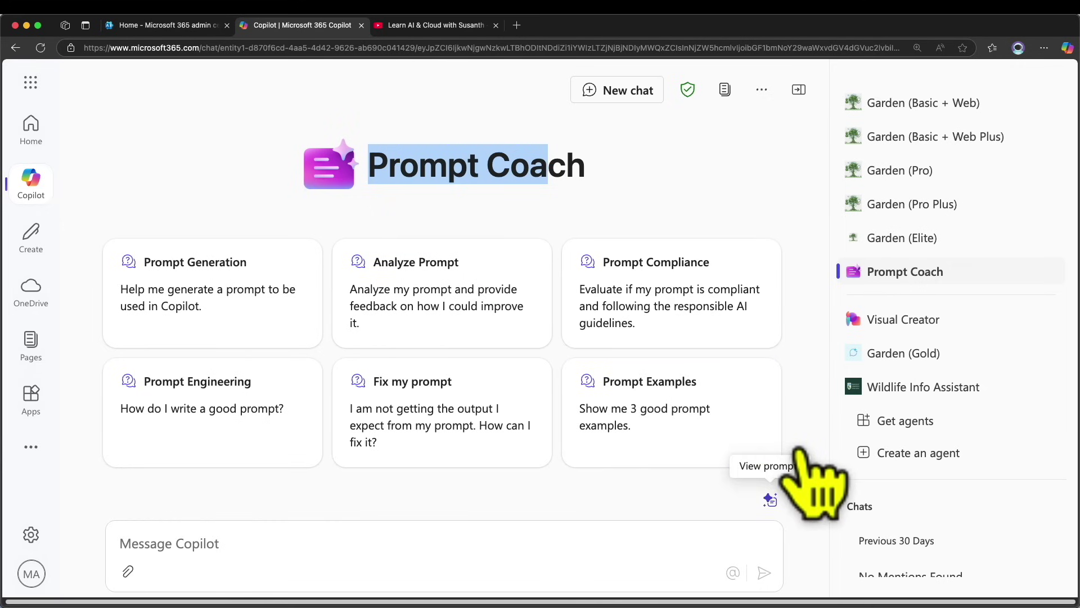
pyautogui.click(770, 499)
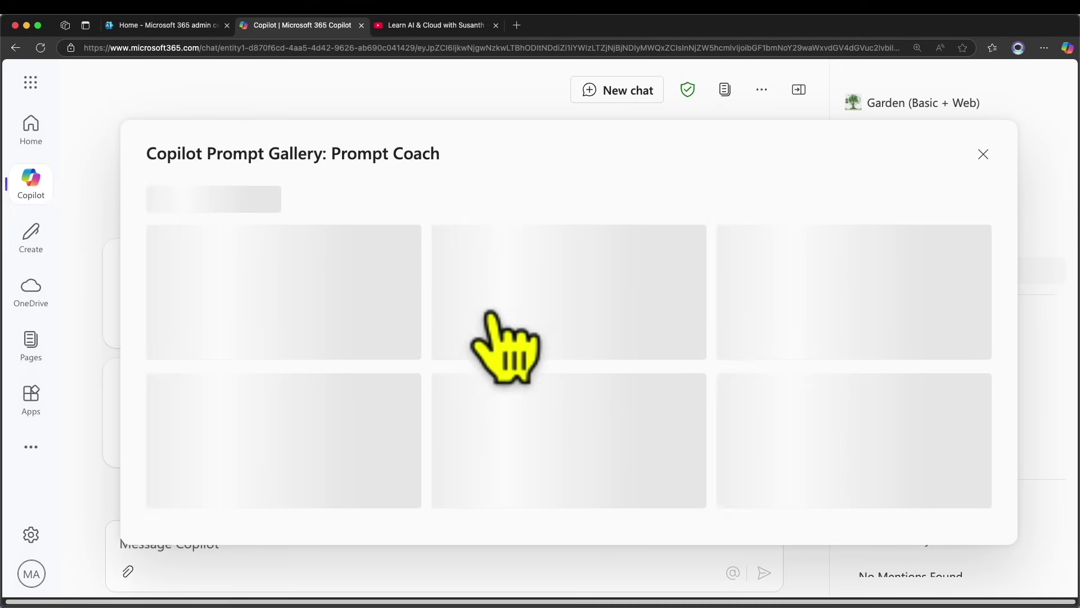
pyautogui.scroll(-2, 492, 314)
pyautogui.scroll(2, 491, 314)
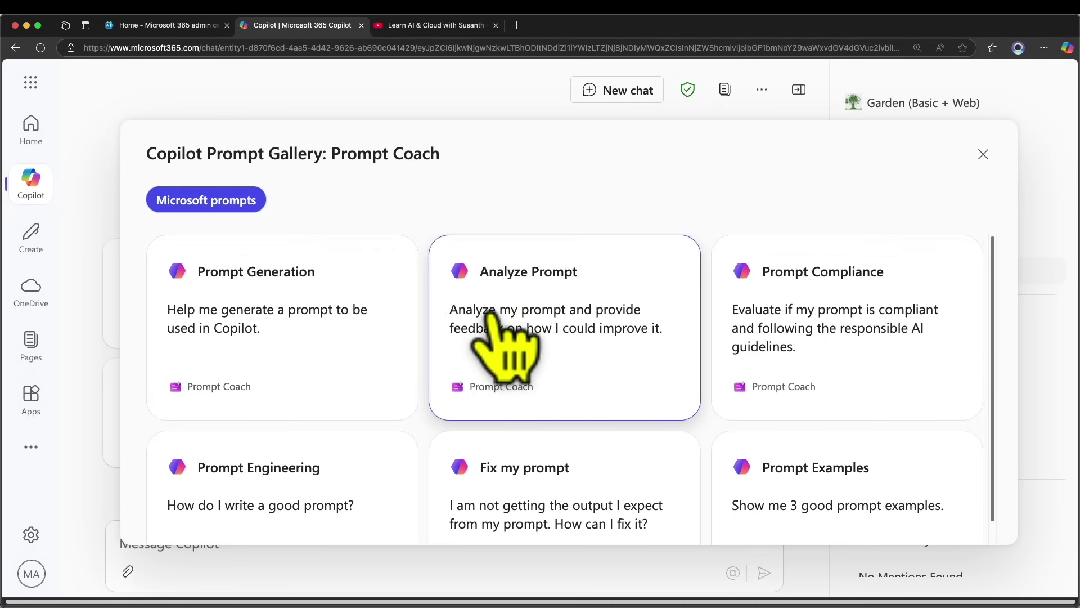
pyautogui.scroll(-2, 493, 314)
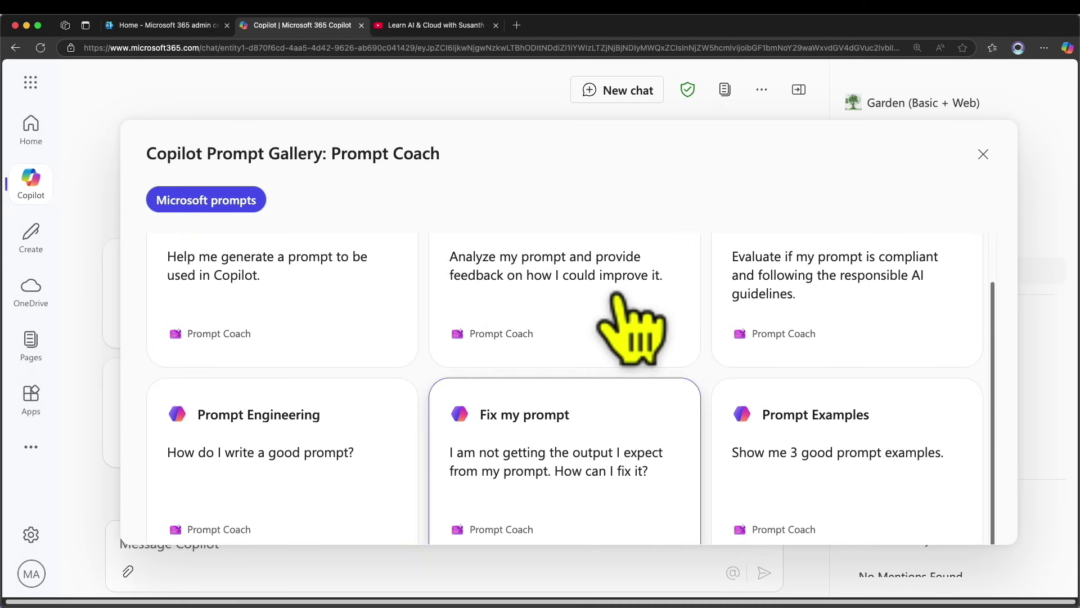
# Step: Close the prompt gallery and send Prompt Coach the Prompt Generation starter, "Help me generate a prompt to be used in Copilot."
pyautogui.press('Escape')
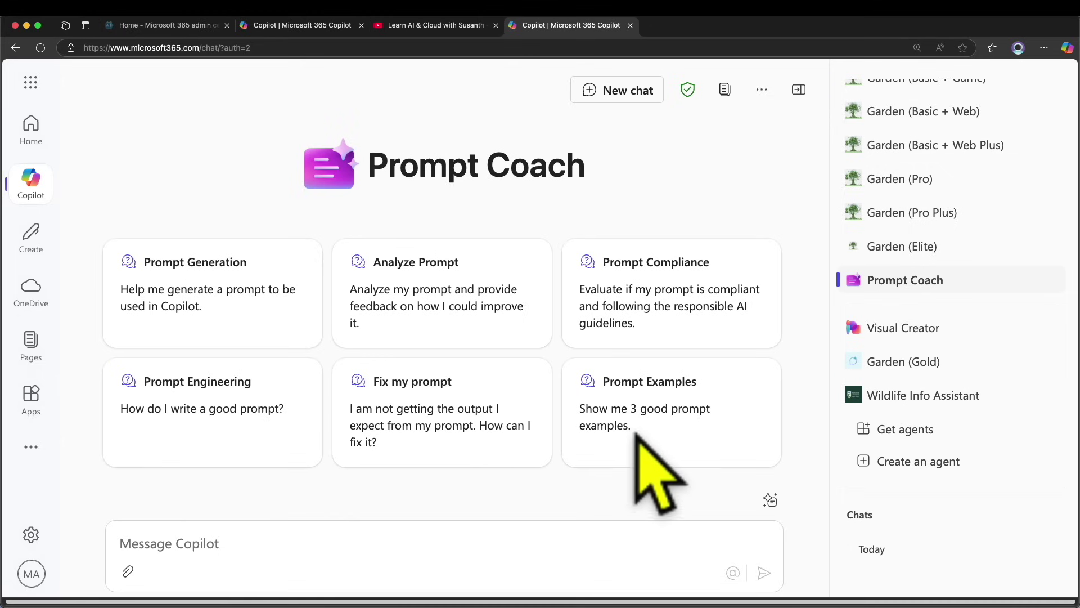
pyautogui.moveTo(373, 135); pyautogui.dragTo(601, 122)
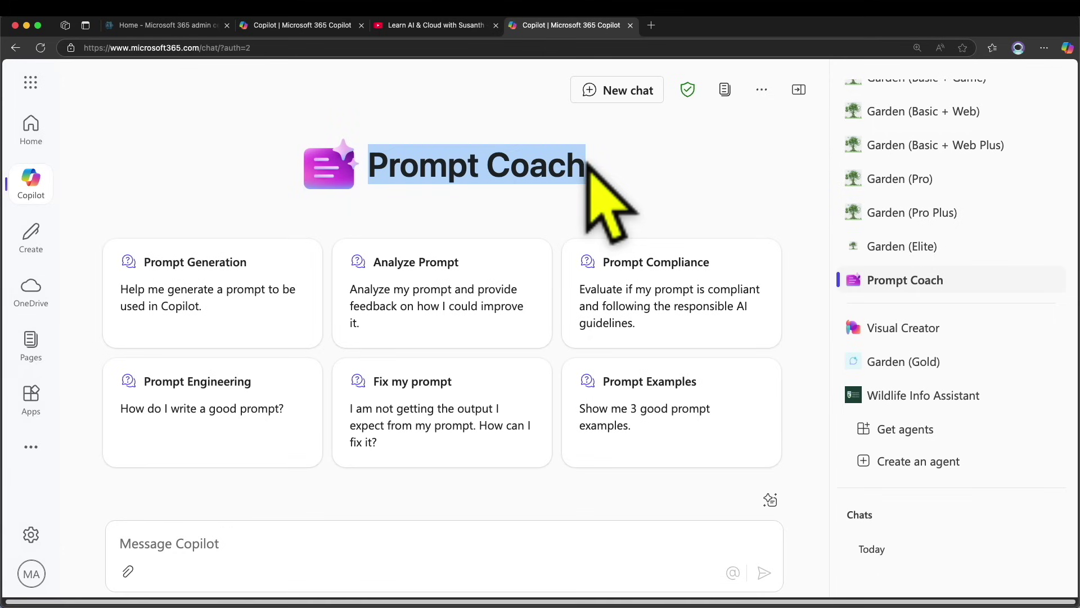
pyautogui.click(269, 139)
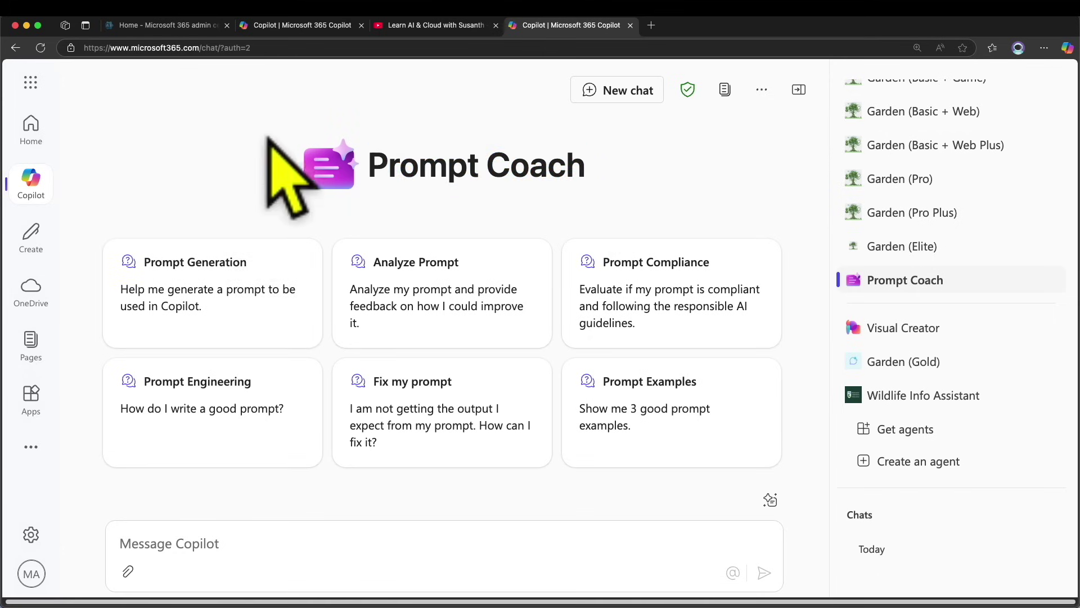
pyautogui.click(233, 245)
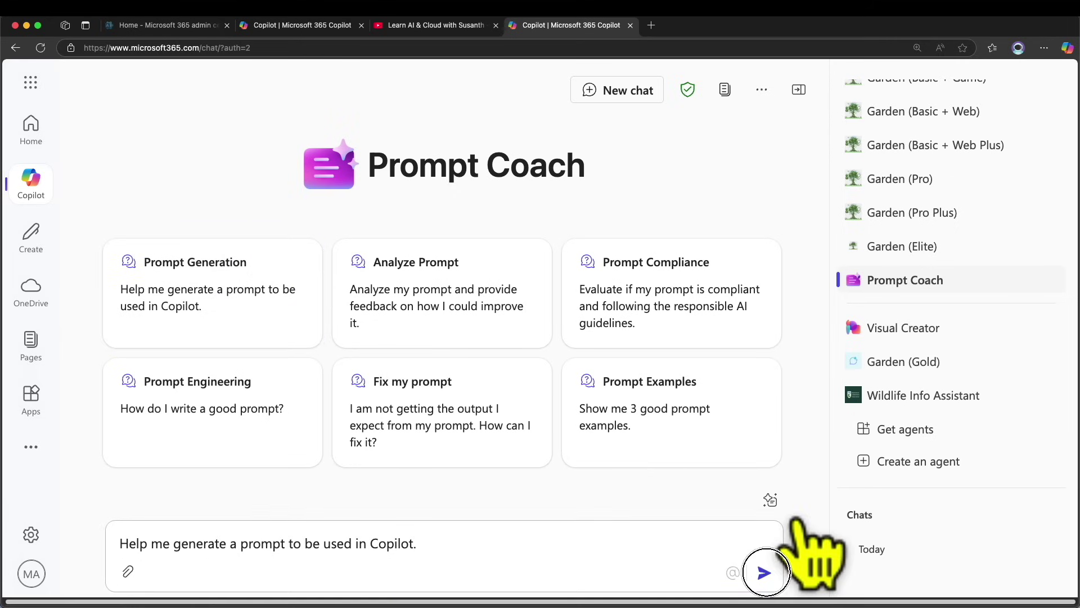
pyautogui.click(765, 572)
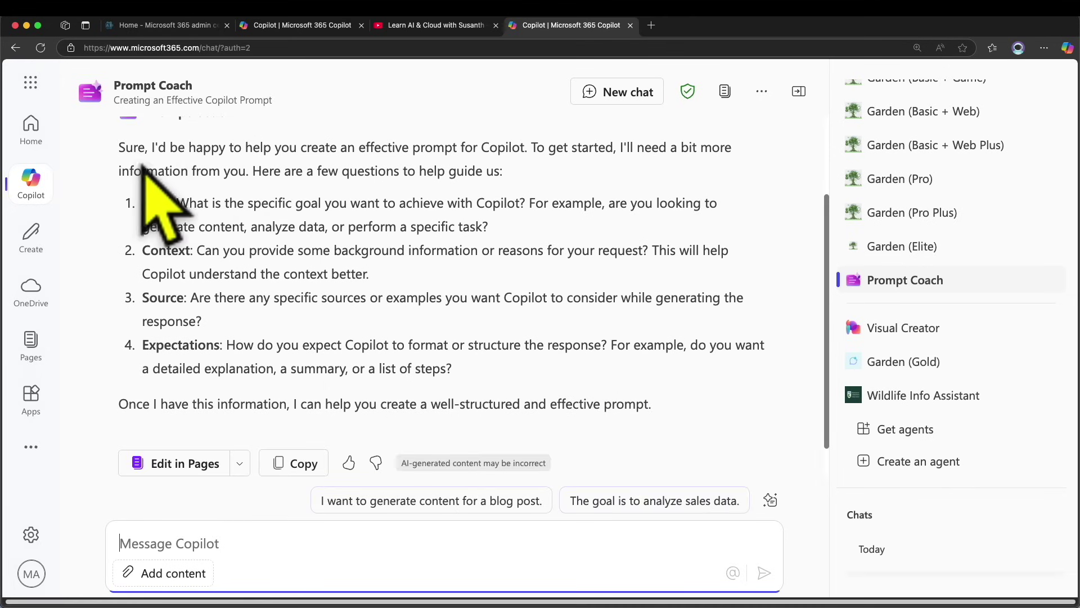
# Step: Examine Prompt Coach's questions about the prompt's goal, context, source and expectations
pyautogui.doubleClick(154, 204)
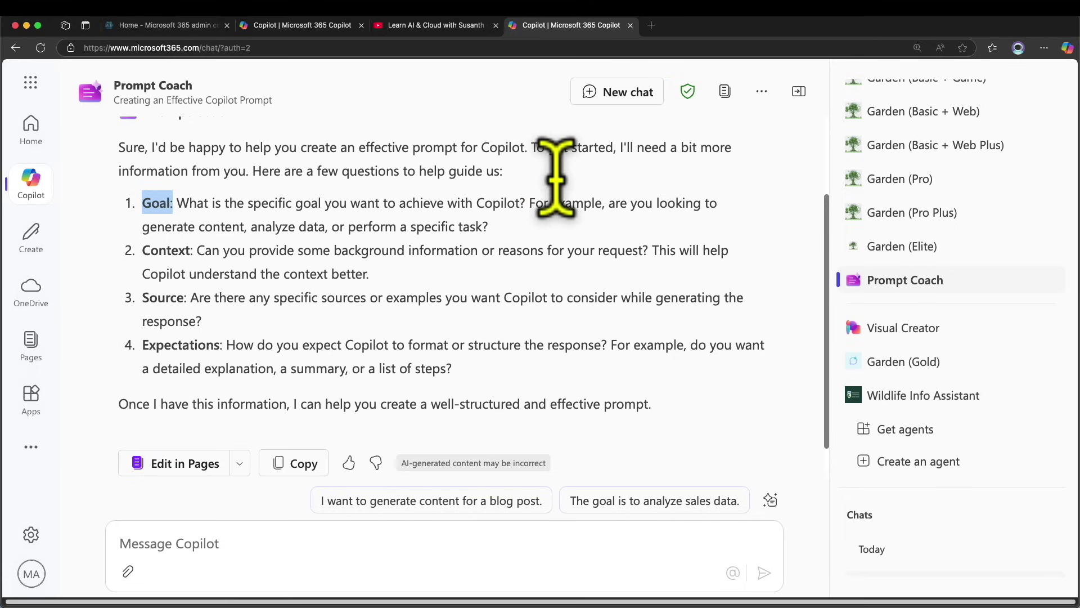
pyautogui.moveTo(246, 226); pyautogui.dragTo(488, 226)
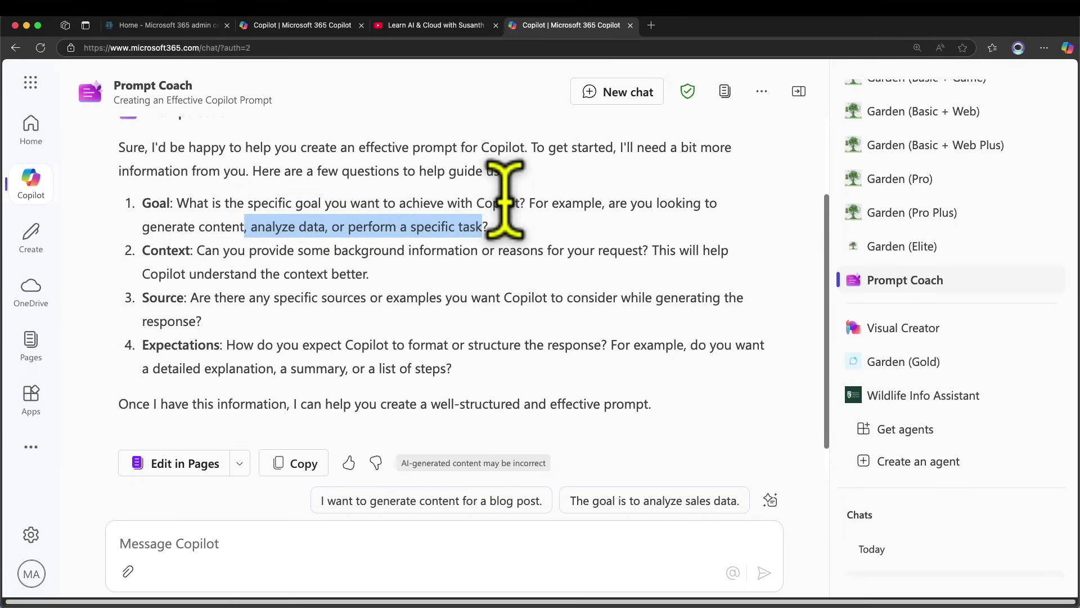
pyautogui.moveTo(143, 249); pyautogui.dragTo(185, 248)
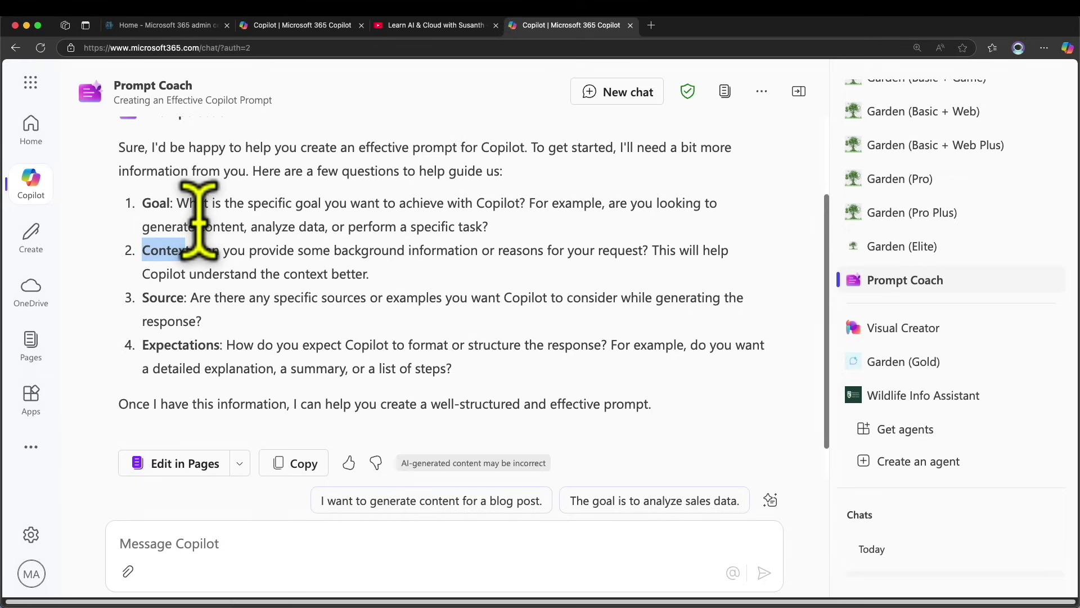
pyautogui.moveTo(143, 297); pyautogui.dragTo(177, 297)
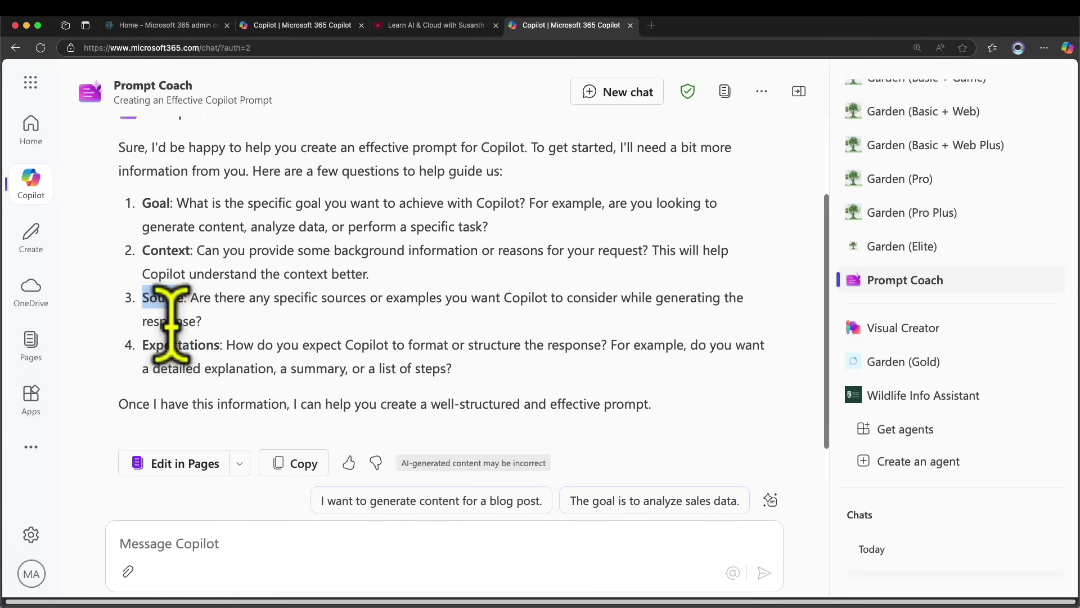
pyautogui.moveTo(155, 344); pyautogui.dragTo(195, 345)
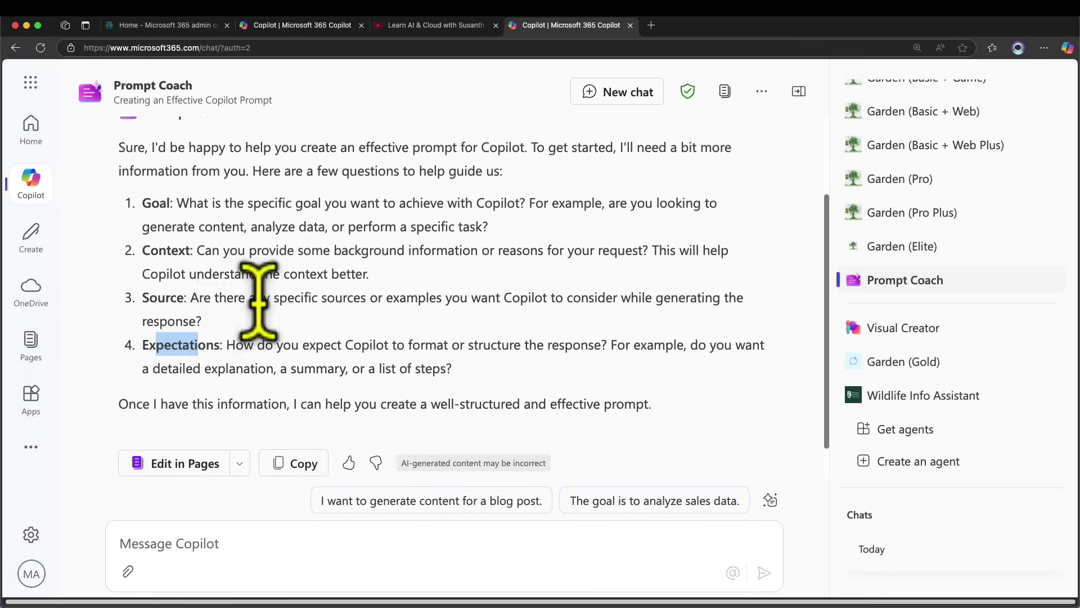
pyautogui.click(356, 314)
pyautogui.scroll(2, 355, 318)
pyautogui.scroll(-3, 356, 309)
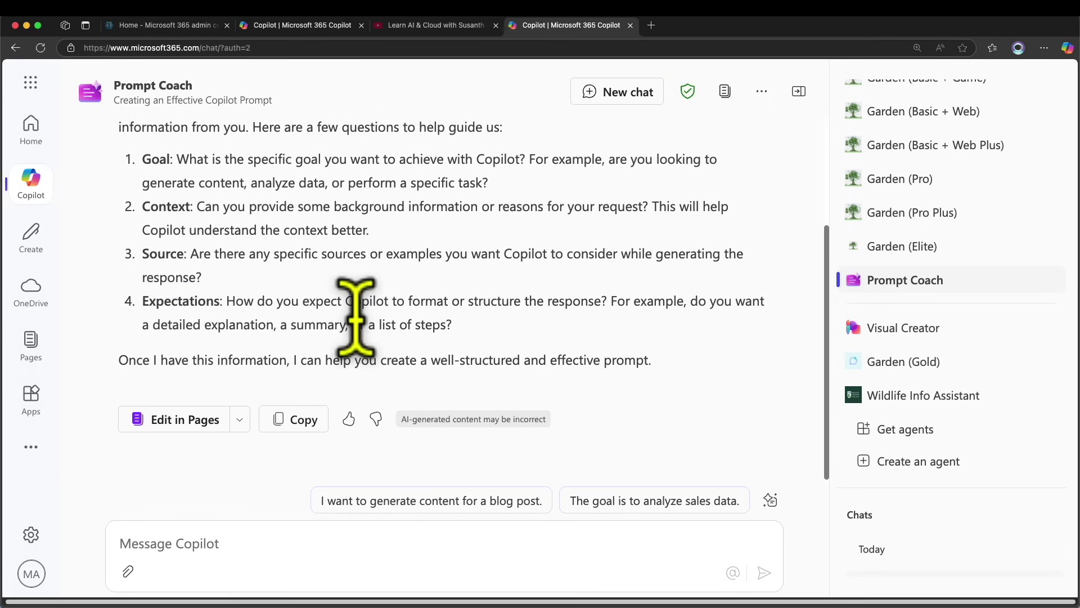
pyautogui.scroll(1, 386, 434)
pyautogui.moveTo(163, 160); pyautogui.dragTo(512, 287)
pyautogui.click(496, 315)
pyautogui.moveTo(453, 347); pyautogui.dragTo(145, 181)
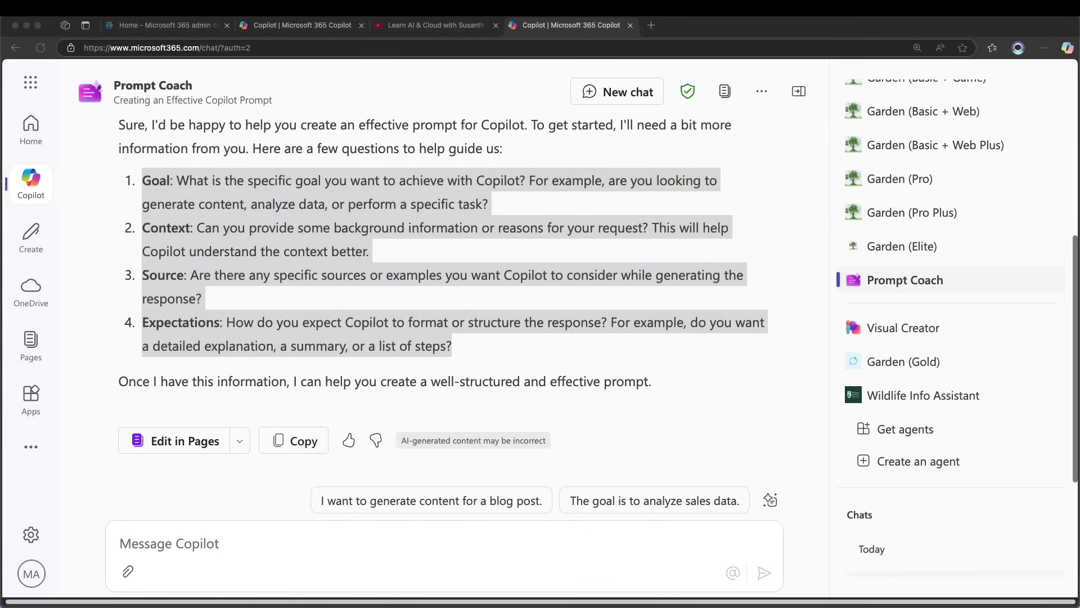
# Step: Draft the message "I want Copilot to generate content for a marketing campaign for the upcoming AI conference." and copy its text
pyautogui.click(596, 526)
pyautogui.write('I want Copilot to generate content for a marketing campaign for the upcoming AI conference.')
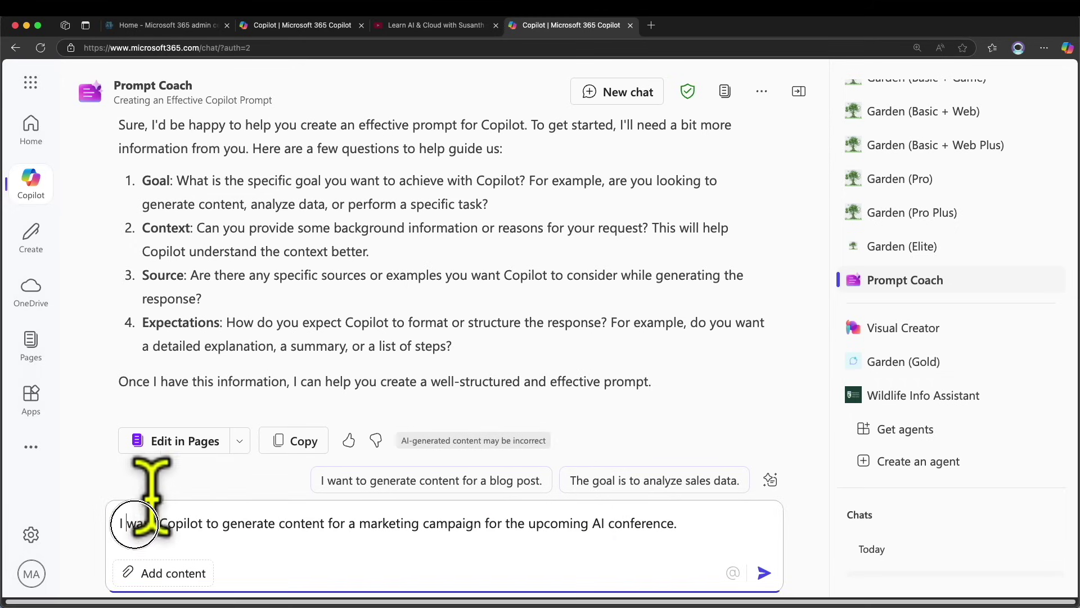
pyautogui.moveTo(127, 523); pyautogui.dragTo(681, 524)
pyautogui.click(680, 524)
pyautogui.keyDown('shift'); pyautogui.click(130, 520); pyautogui.keyUp('shift')
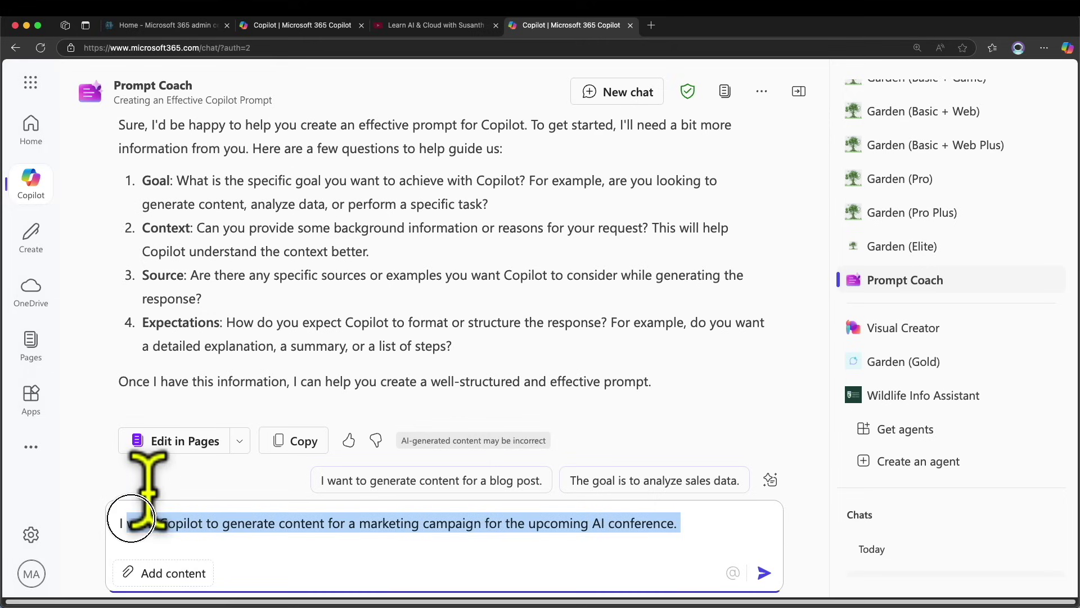
pyautogui.keyDown('shift'); pyautogui.click(118, 522); pyautogui.keyUp('shift')
pyautogui.press('super+c')
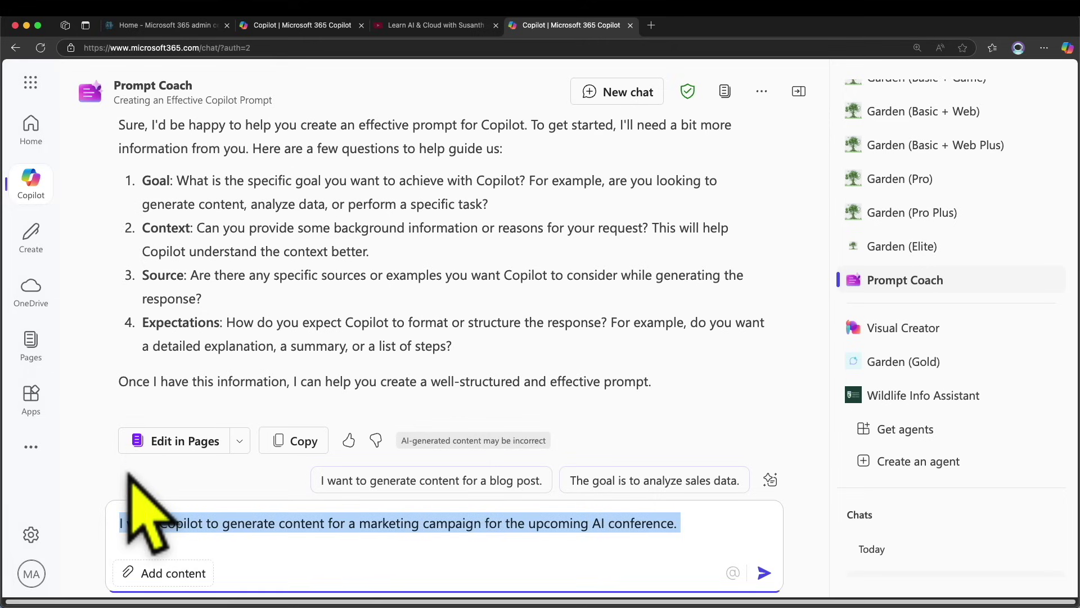
# Step: Open Microsoft 365 Chat in a new browser tab, send the copied campaign request to regular Copilot and review its reply
pyautogui.click(651, 25)
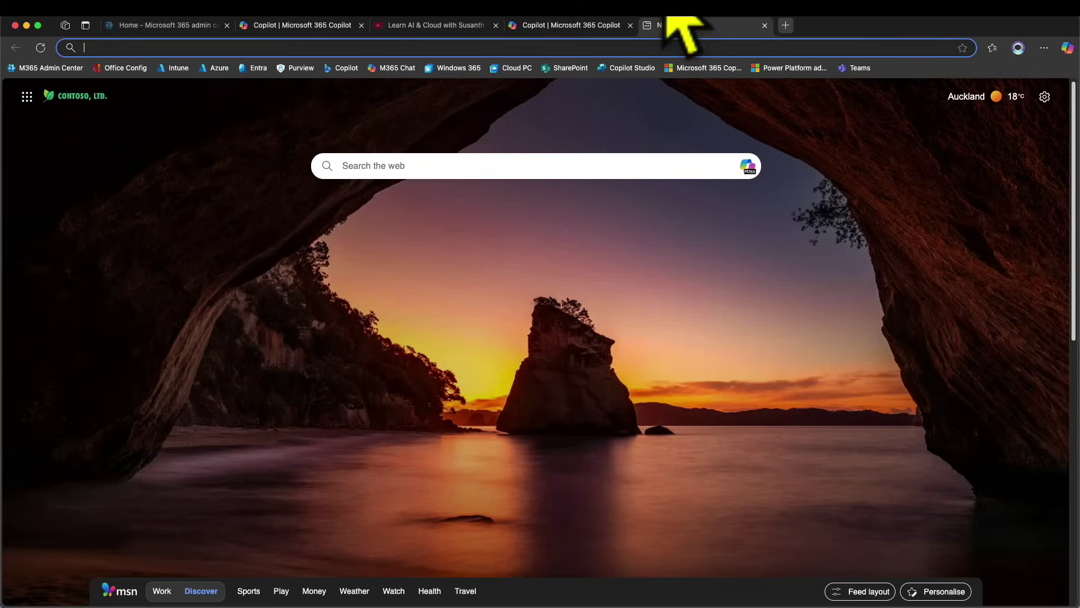
pyautogui.click(407, 65)
pyautogui.click(359, 532)
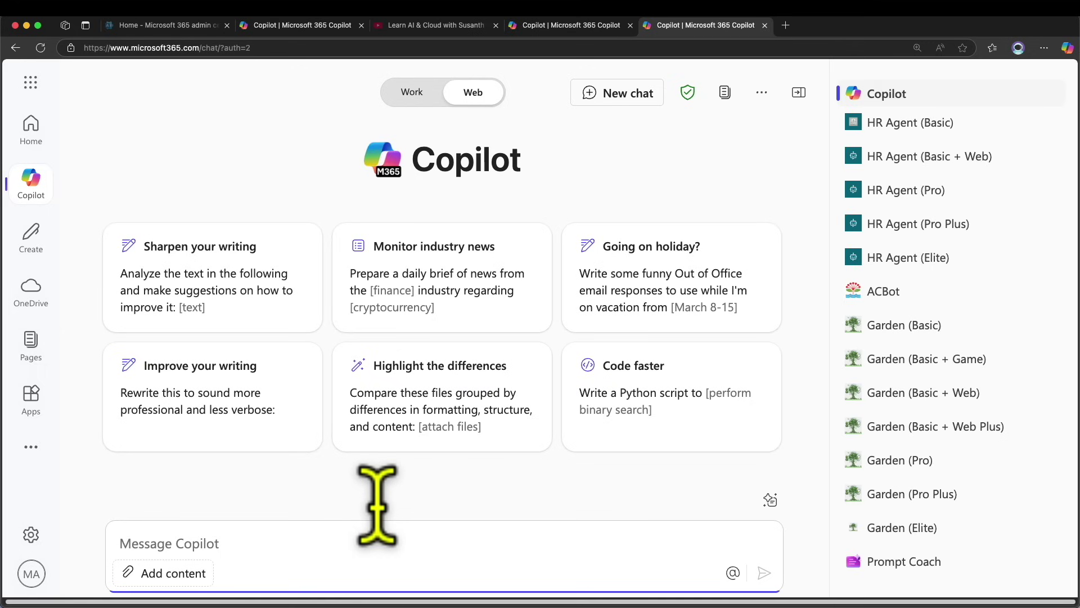
pyautogui.press('super+v')
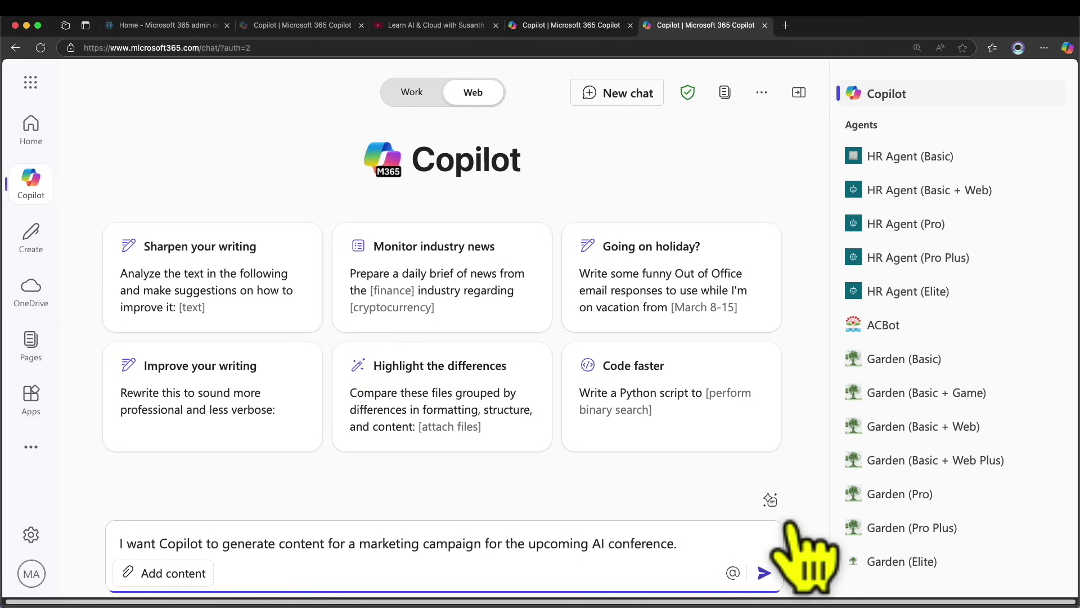
pyautogui.click(764, 572)
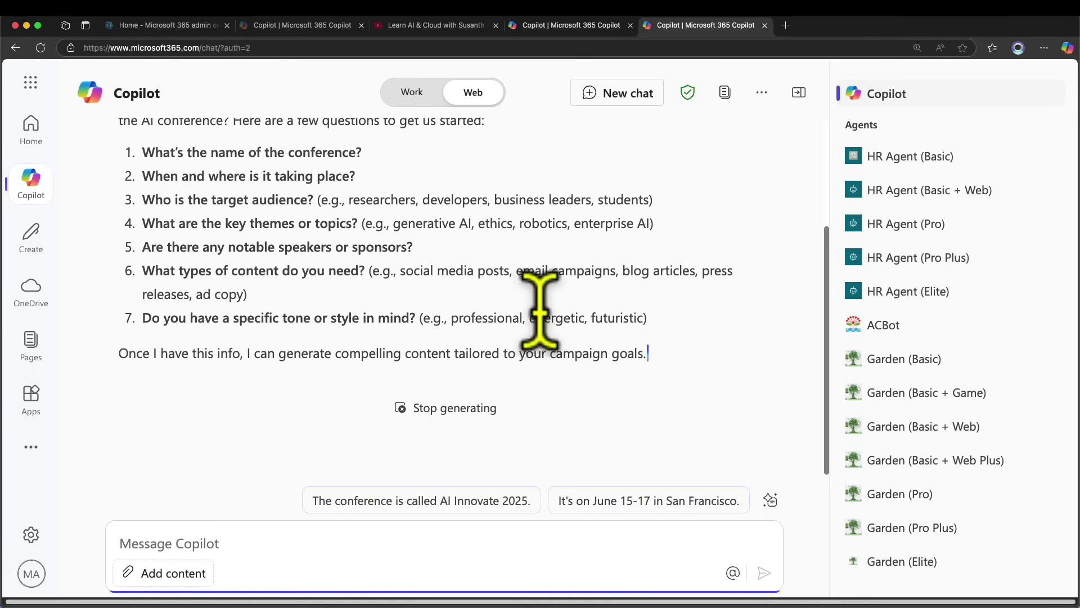
pyautogui.scroll(3, 539, 307)
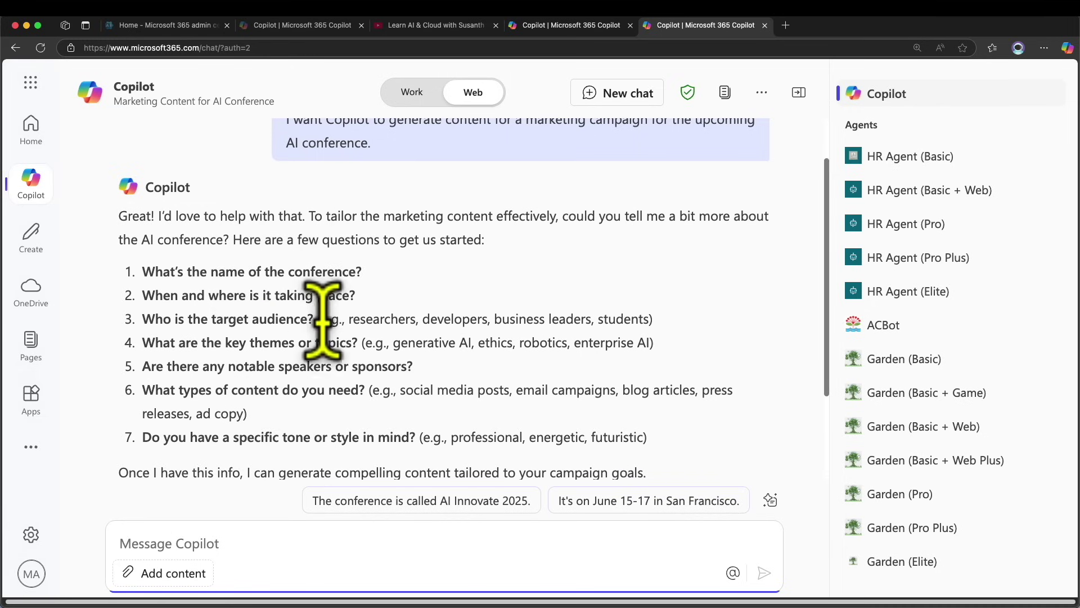
pyautogui.scroll(-3, 313, 386)
pyautogui.scroll(5, 324, 366)
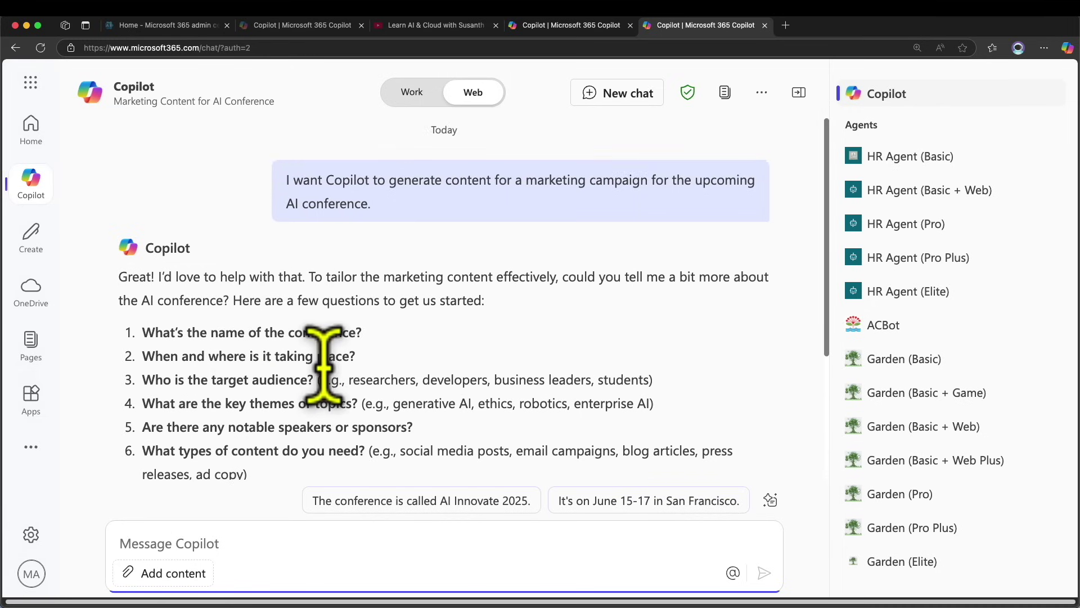
pyautogui.scroll(-3, 324, 366)
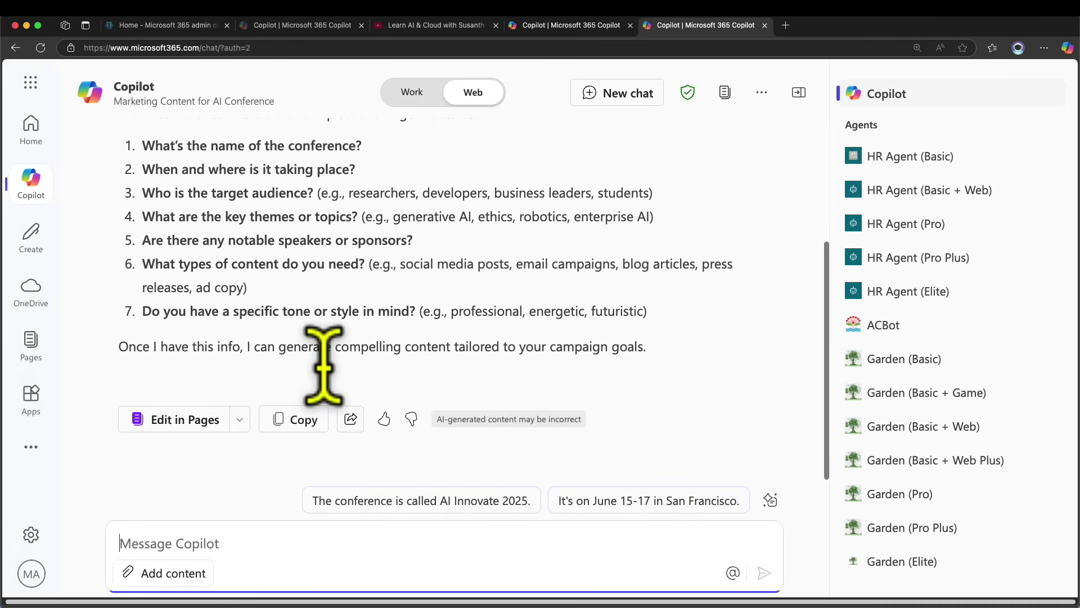
# Step: Return to the Prompt Coach conversation and send the drafted AI conference marketing campaign message
pyautogui.click(599, 22)
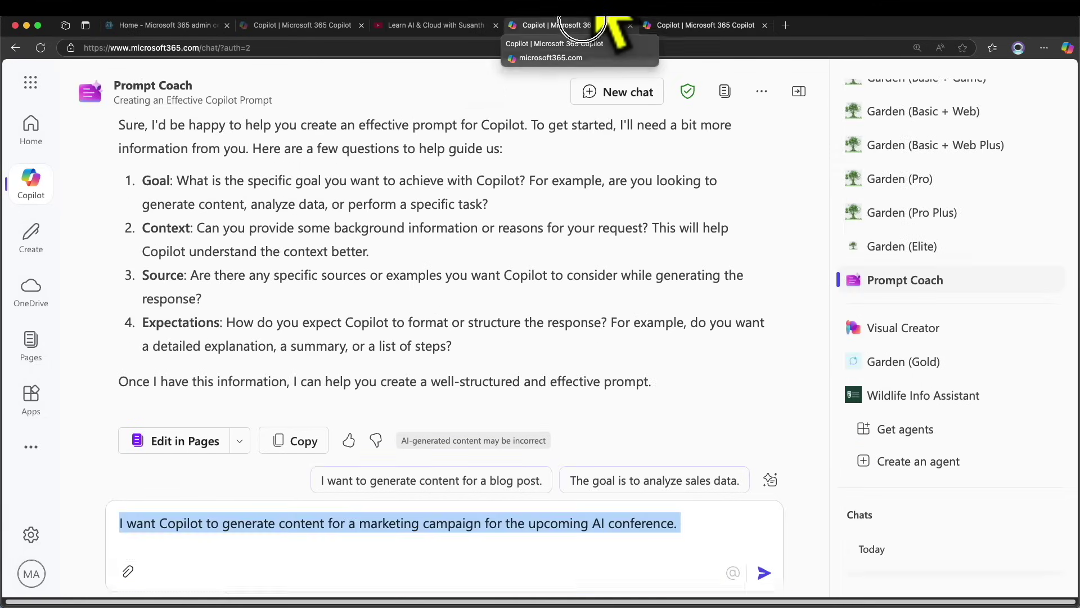
pyautogui.scroll(3, 485, 235)
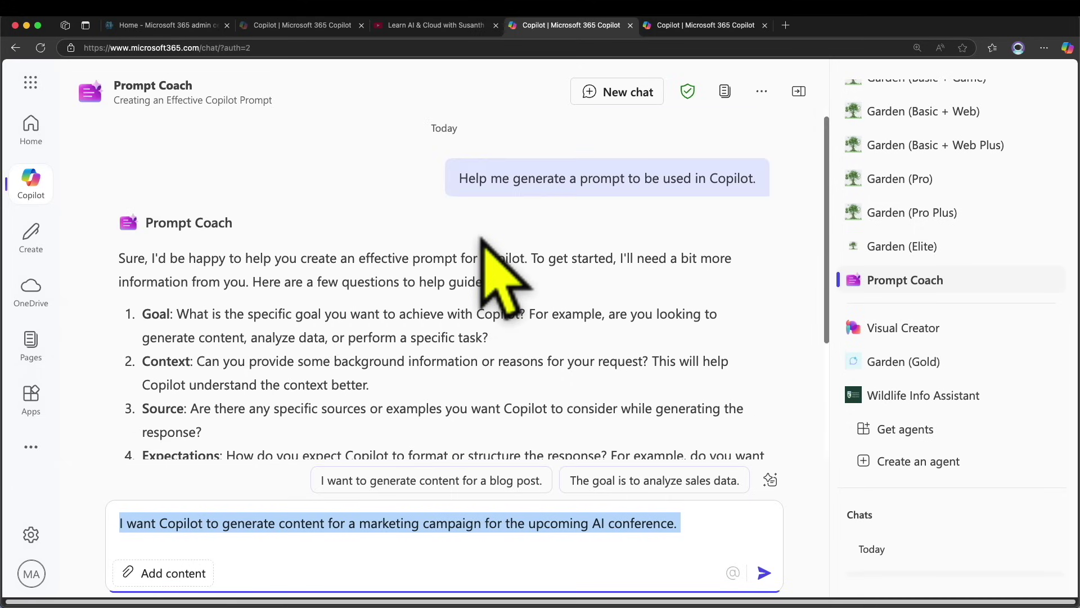
pyautogui.scroll(-4, 482, 240)
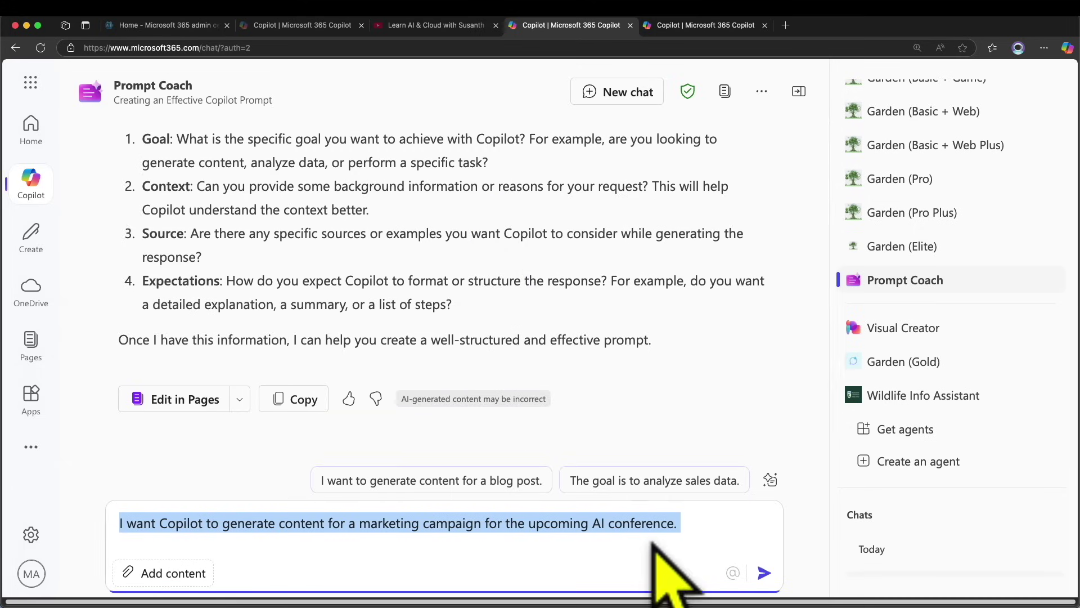
pyautogui.scroll(2, 632, 241)
pyautogui.scroll(-2, 632, 241)
pyautogui.click(765, 573)
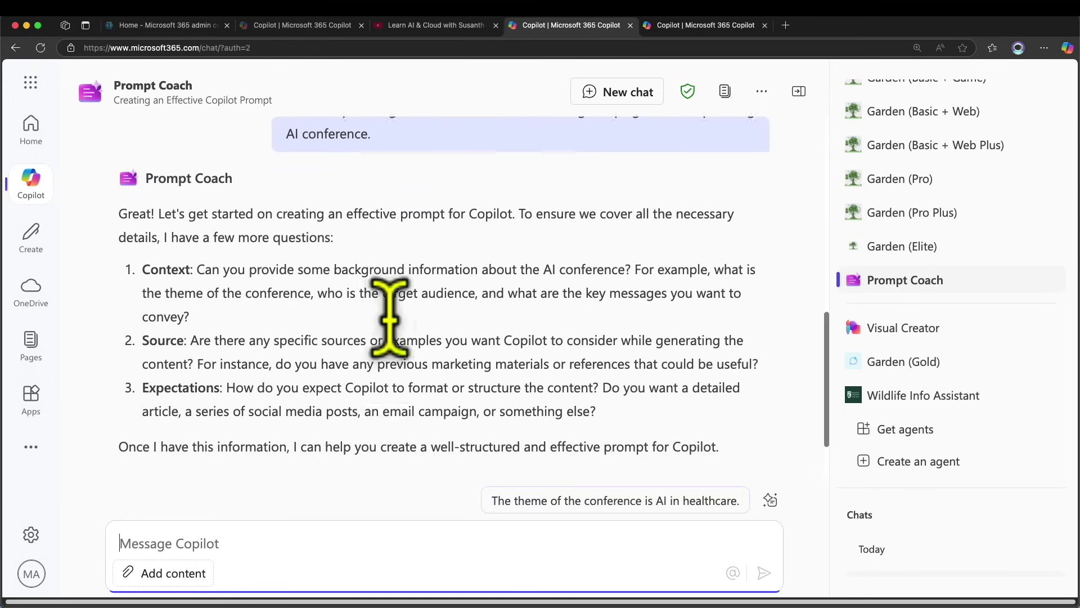
# Step: Compare Prompt Coach's follow-up questions on context, source and expectations with its initial list of questions
pyautogui.scroll(5, 379, 337)
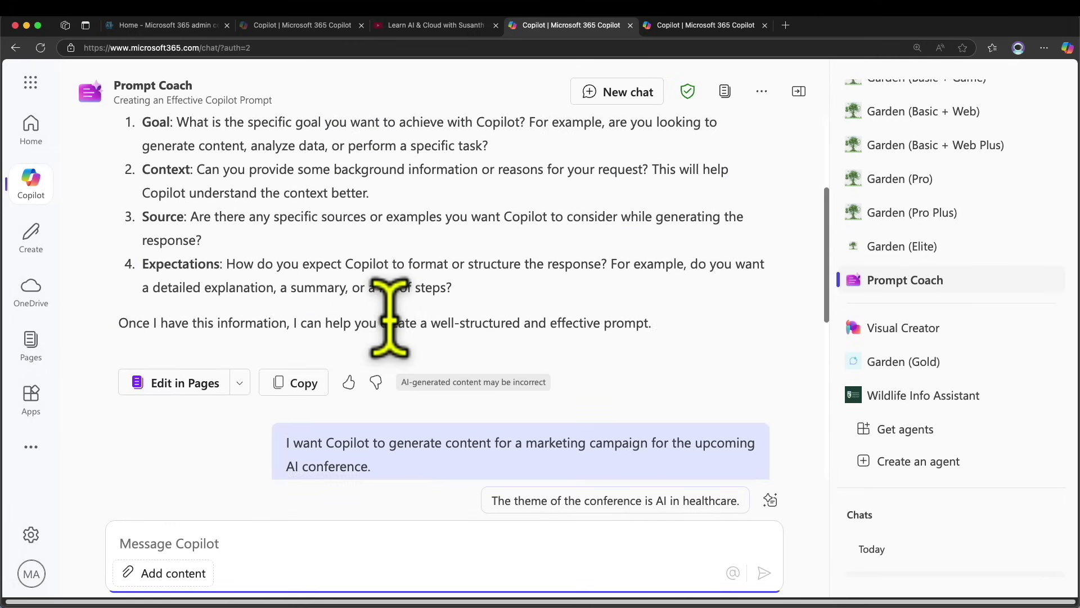
pyautogui.click(153, 201)
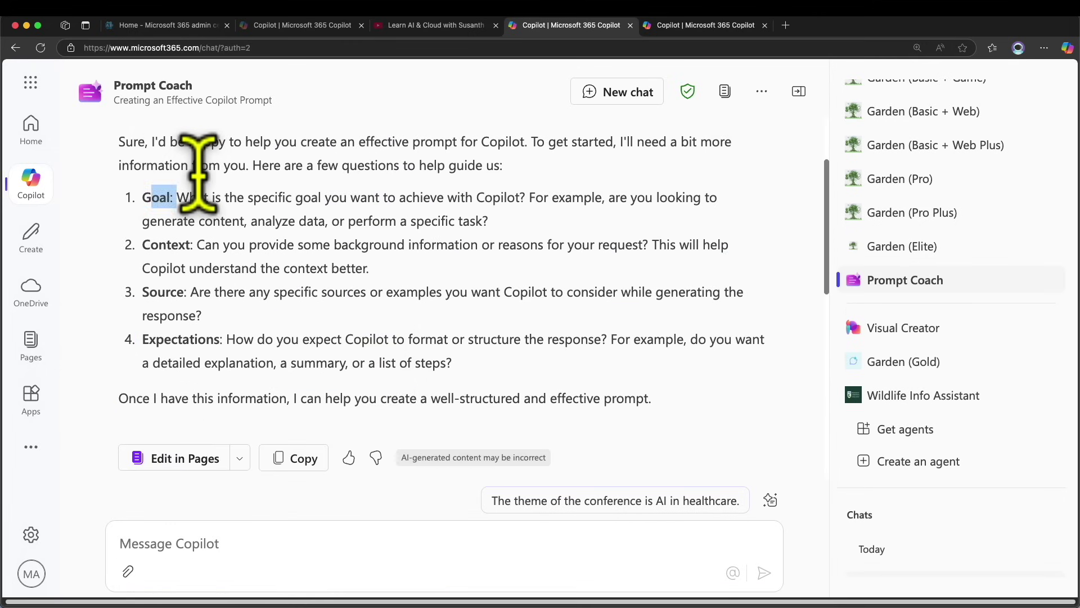
pyautogui.scroll(-10, 169, 175)
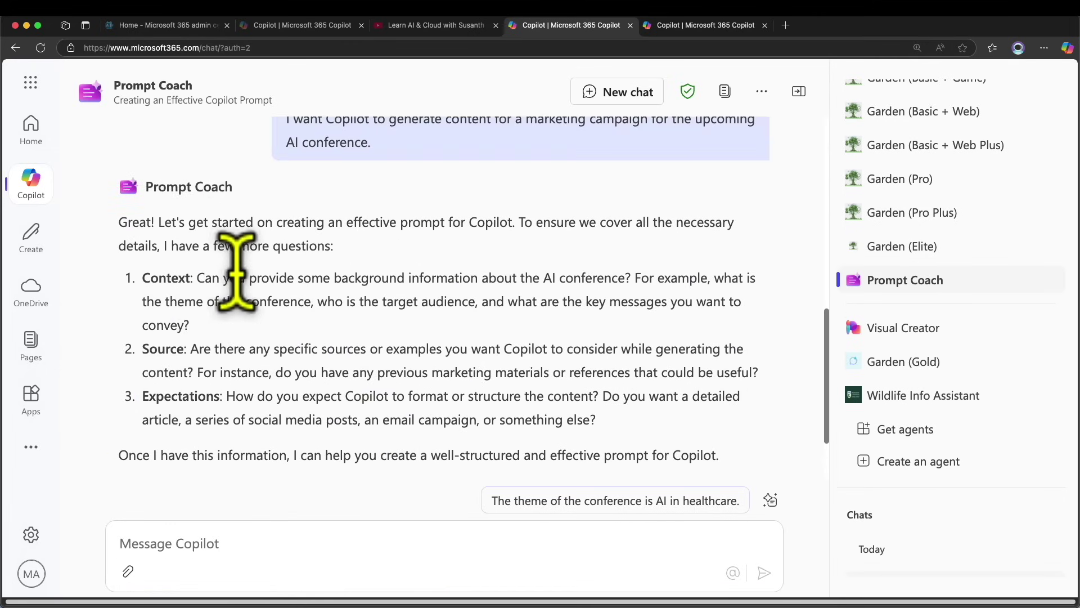
pyautogui.scroll(1, 294, 268)
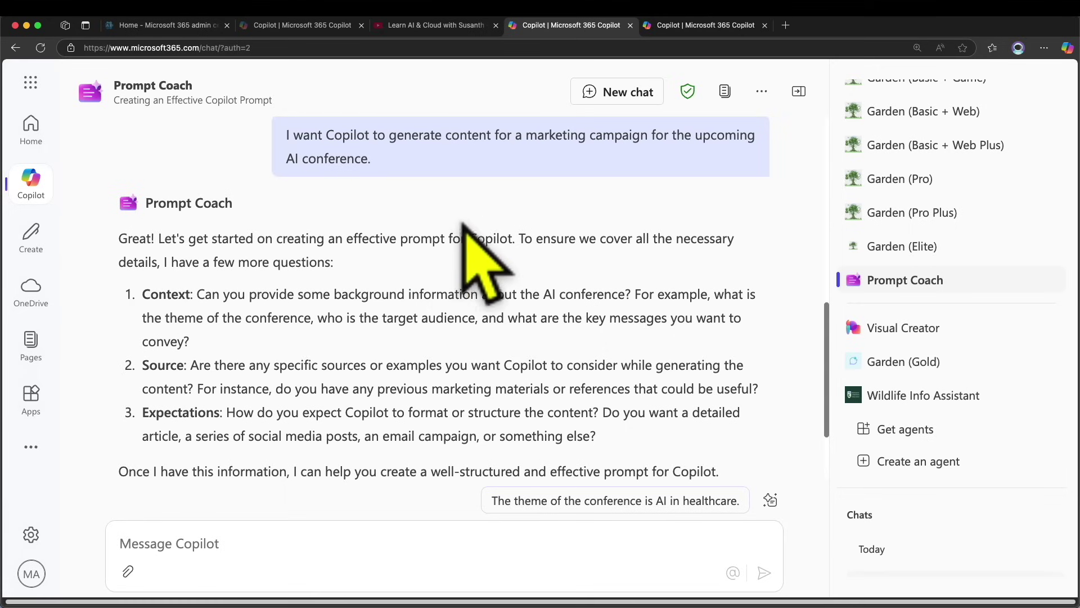
pyautogui.scroll(-4, 242, 302)
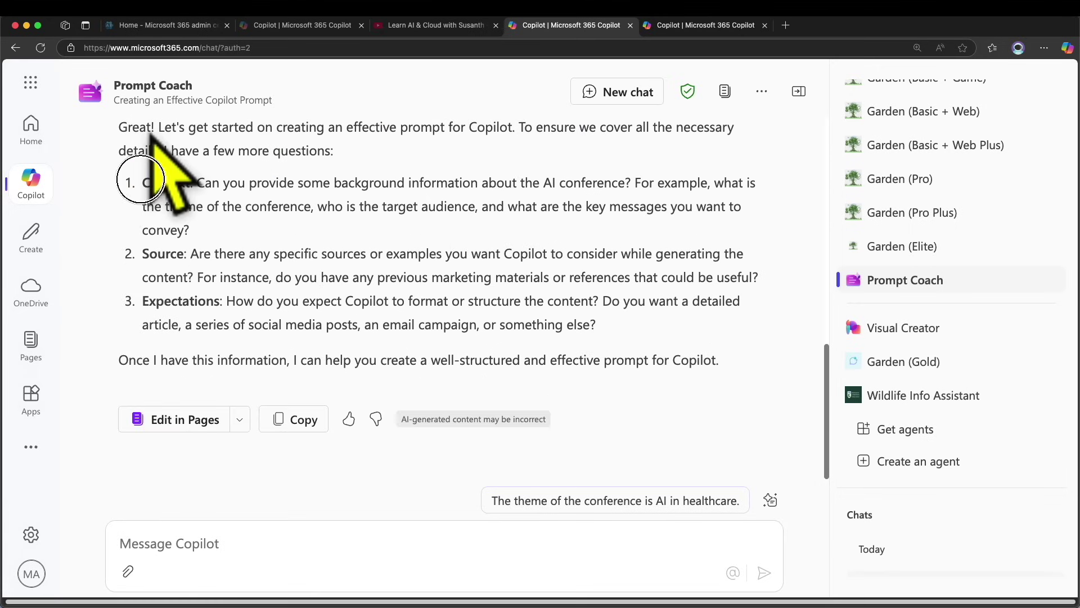
pyautogui.moveTo(149, 253); pyautogui.dragTo(199, 253)
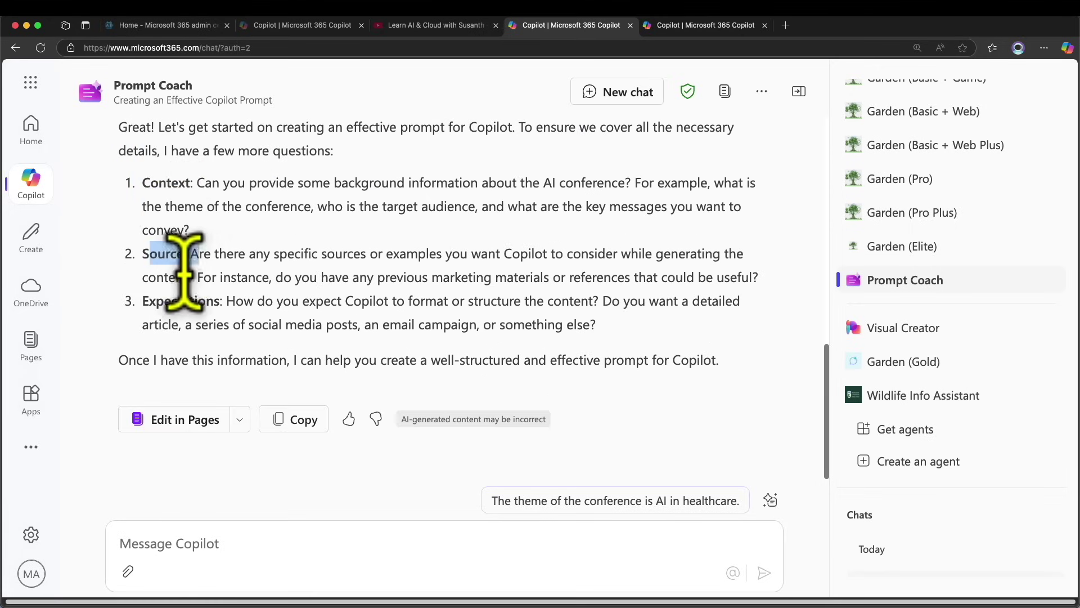
pyautogui.moveTo(156, 301); pyautogui.dragTo(177, 301)
pyautogui.scroll(1, 362, 253)
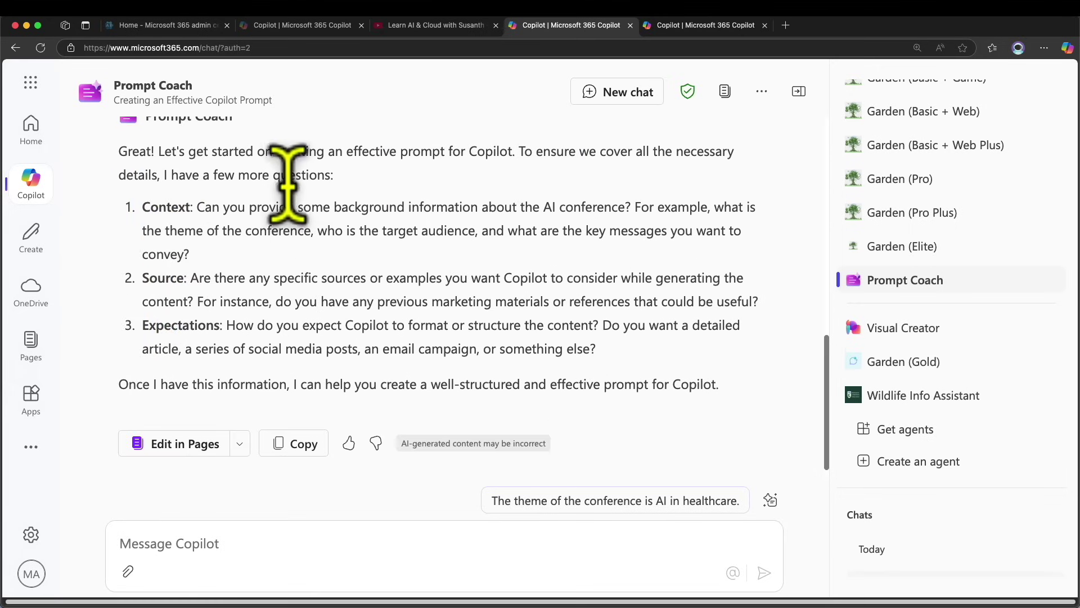
pyautogui.moveTo(270, 207); pyautogui.dragTo(320, 235)
pyautogui.moveTo(335, 230); pyautogui.dragTo(686, 245)
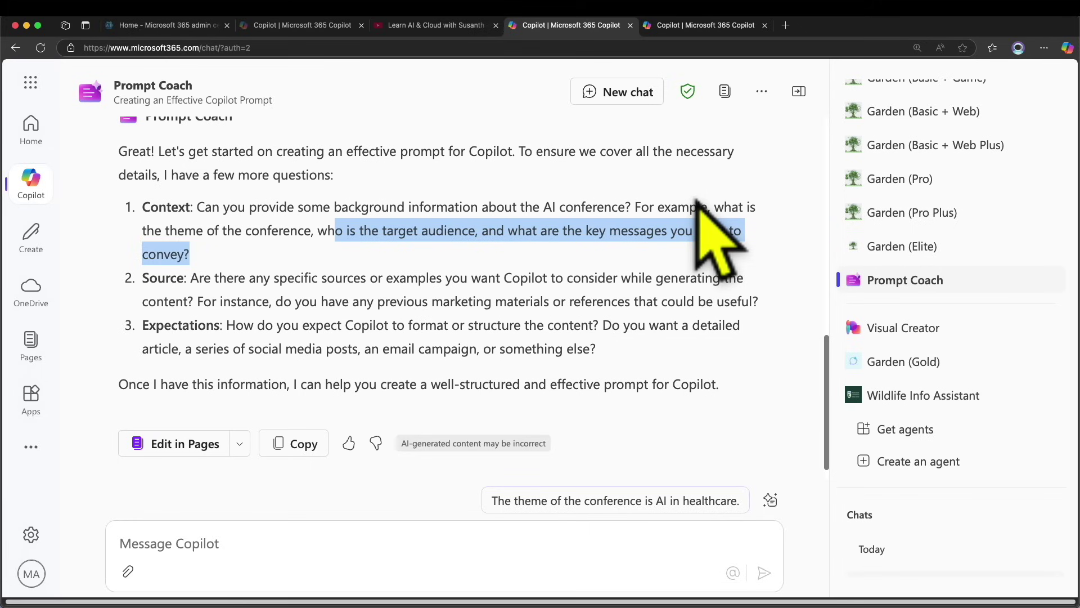
# Step: Send Prompt Coach the message "The campaign is about promoting our new product line to corporate customers. New product is an AI Agent to solve health care problems."
pyautogui.write('The campaign is about promoting our new product line to corporate customers.')
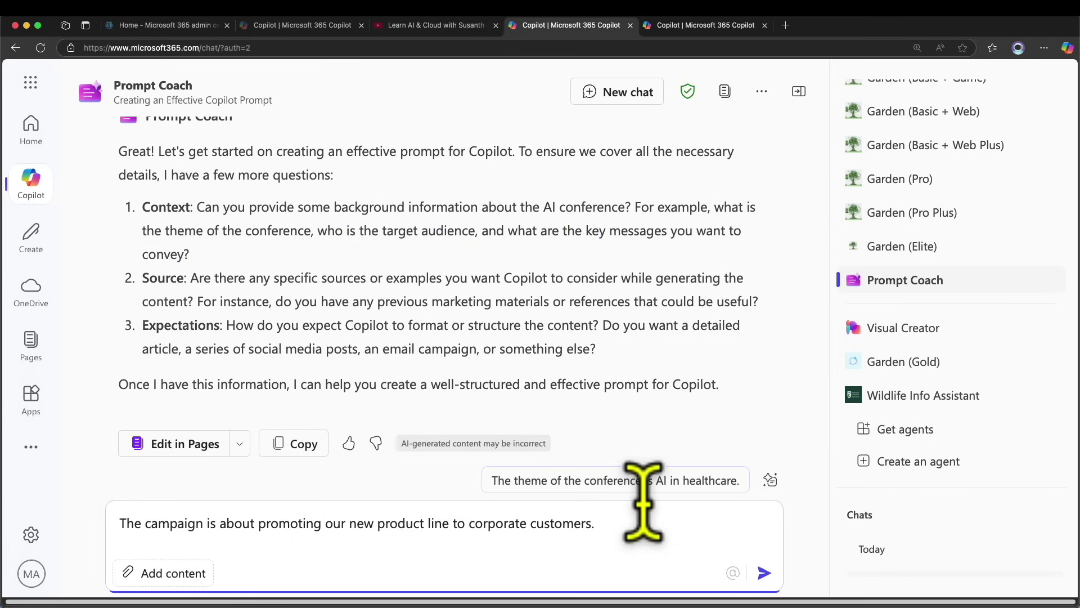
pyautogui.write('New product is an AI Agent to solve health care problems.')
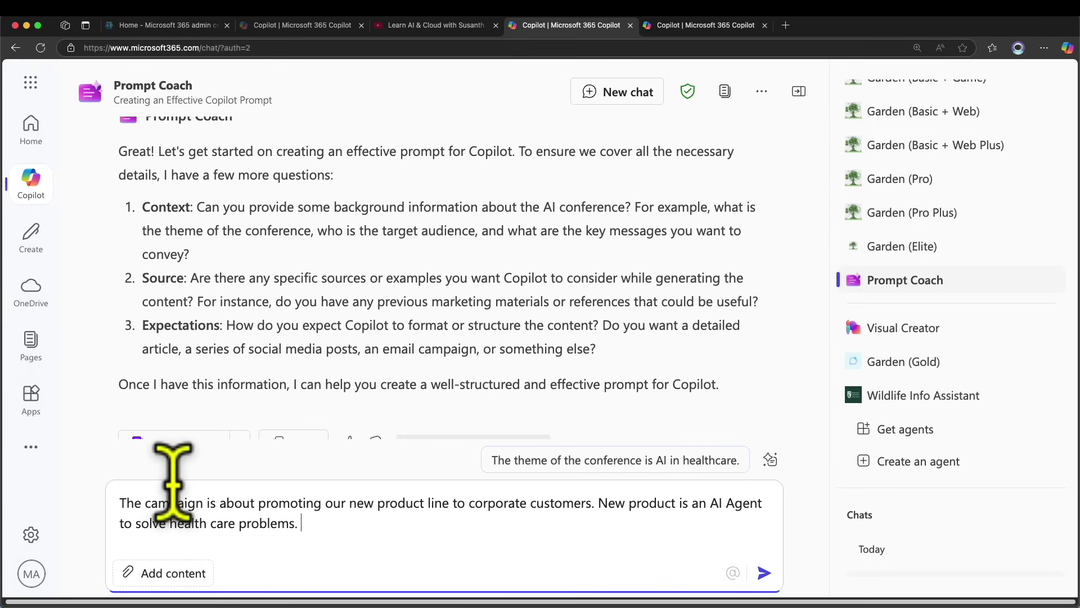
pyautogui.moveTo(151, 502)
pyautogui.mouseDown()
pyautogui.moveTo(233, 521)
pyautogui.moveTo(550, 499)
pyautogui.moveTo(768, 513)
pyautogui.mouseUp()
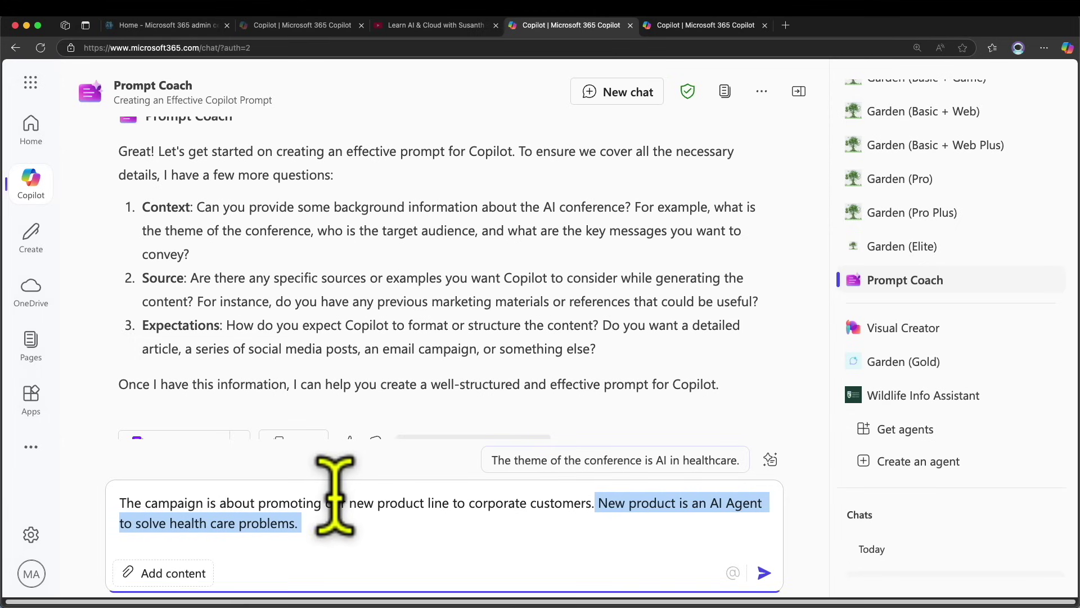
pyautogui.click(296, 301)
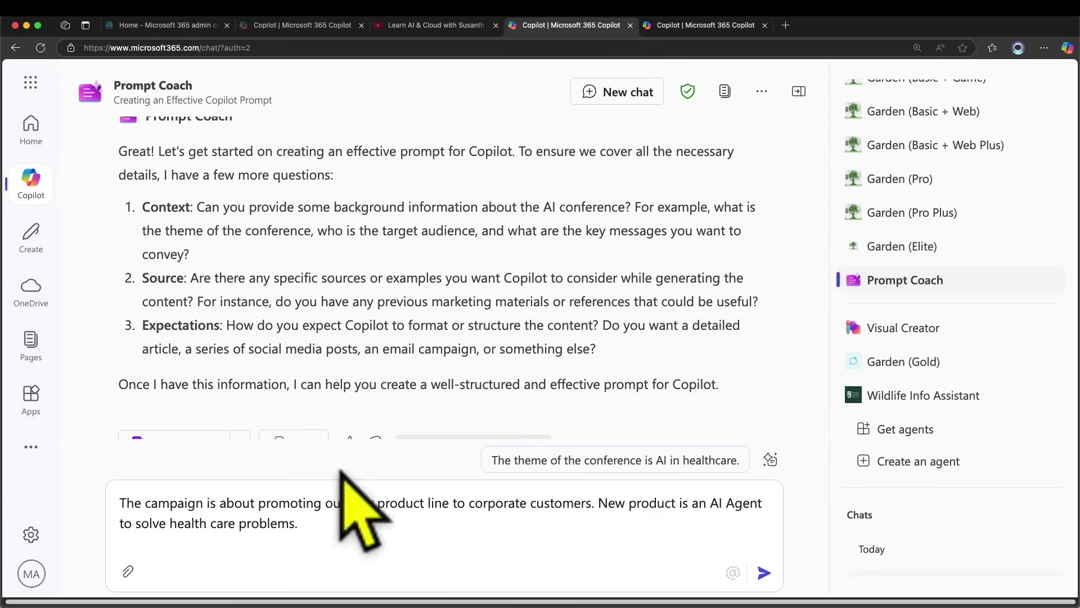
pyautogui.moveTo(252, 503); pyautogui.dragTo(357, 506)
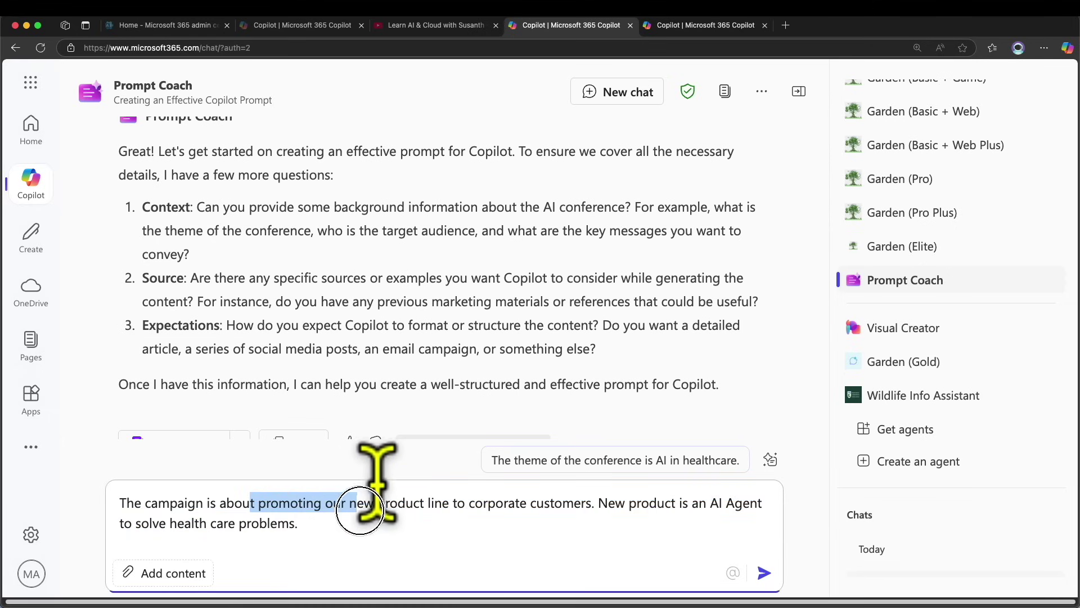
pyautogui.scroll(2, 203, 174)
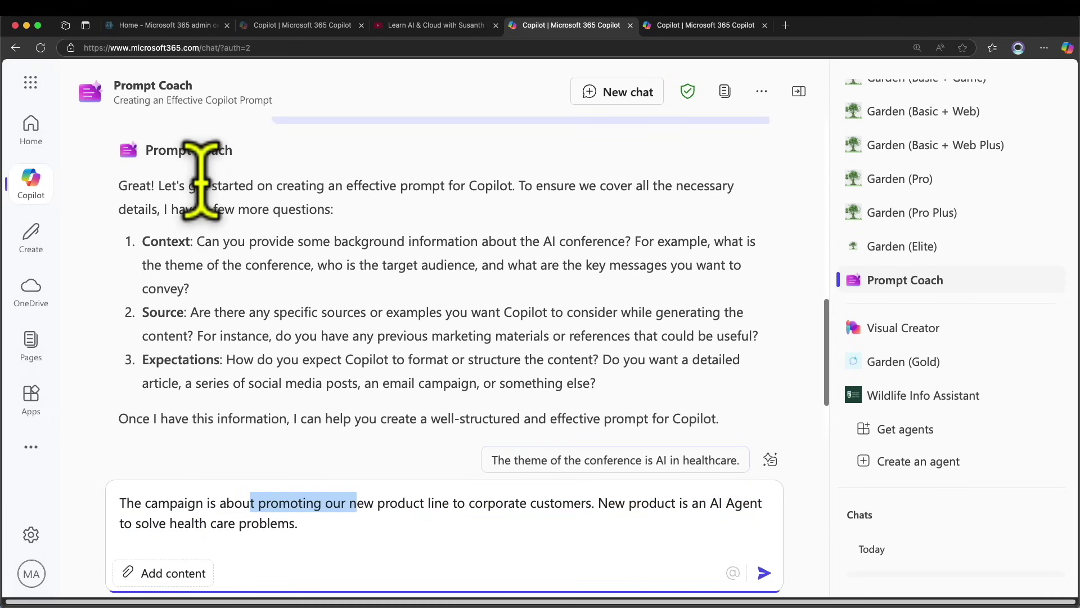
pyautogui.click(177, 233)
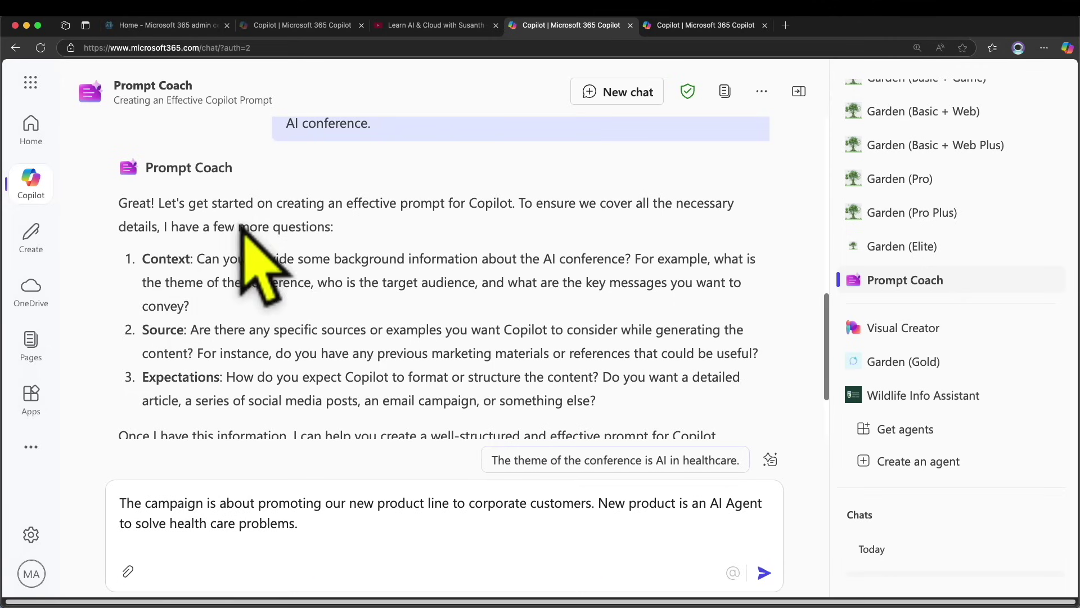
pyautogui.moveTo(223, 259); pyautogui.dragTo(336, 282)
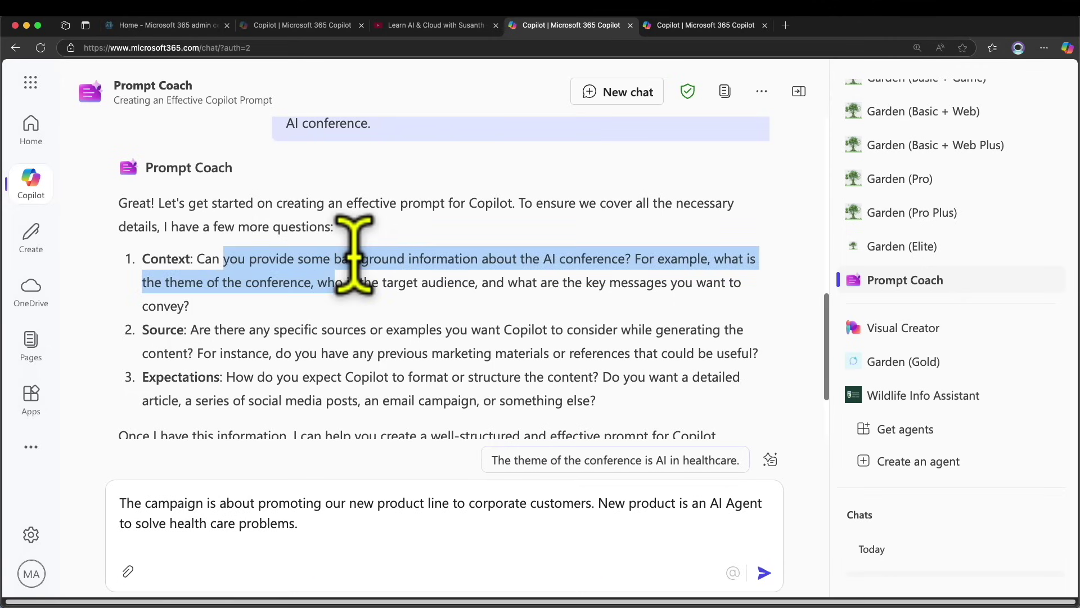
pyautogui.scroll(-4, 355, 256)
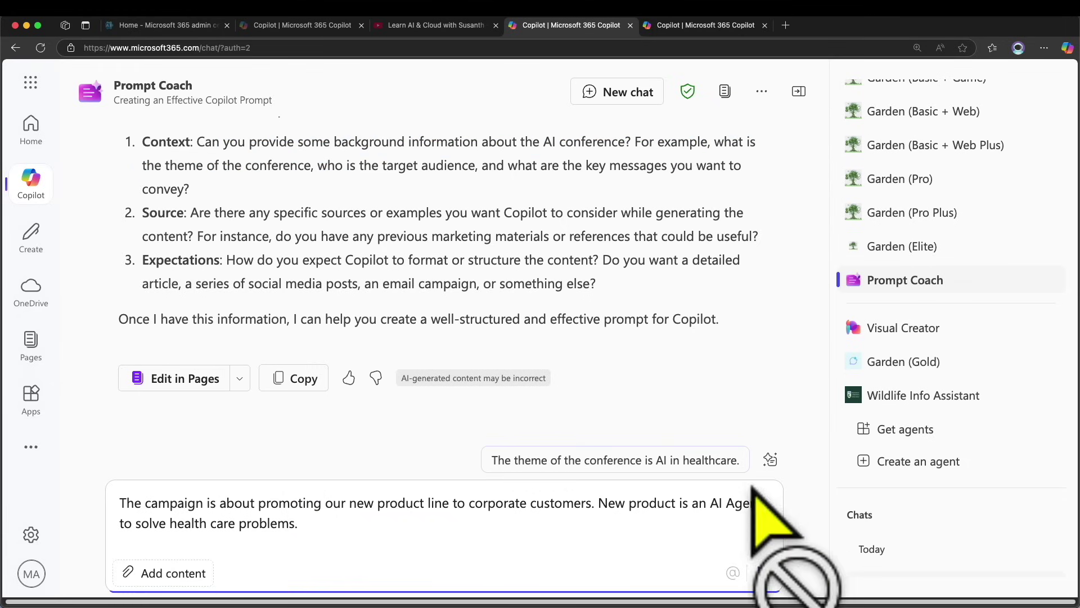
pyautogui.click(764, 573)
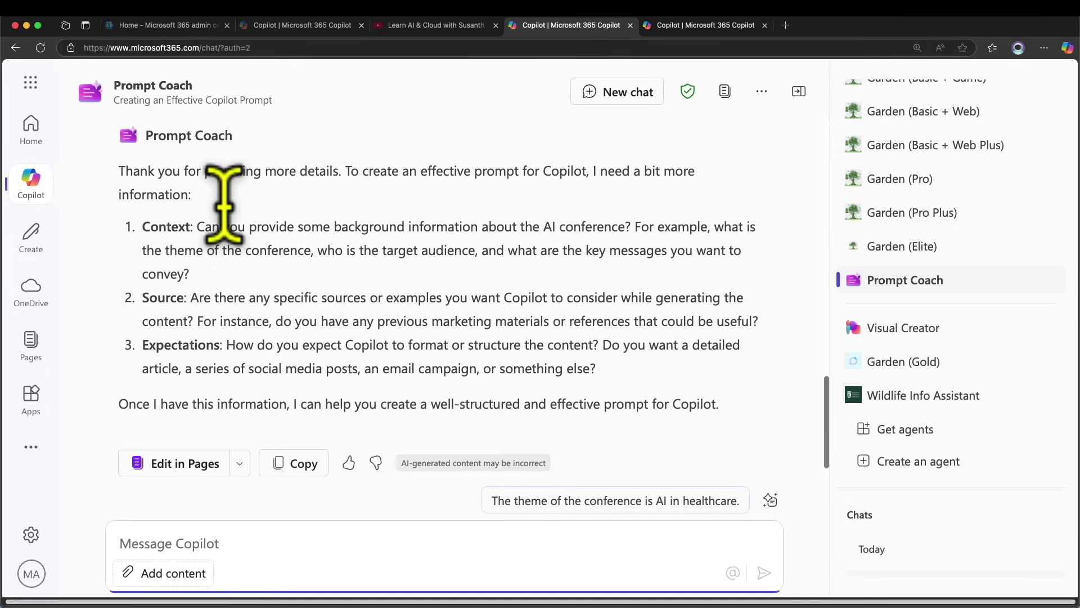
# Step: Answer Prompt Coach's context question with "Its a Microsoft Build conference. Target audiance is health care proffessionals."
pyautogui.moveTo(206, 226); pyautogui.dragTo(373, 226)
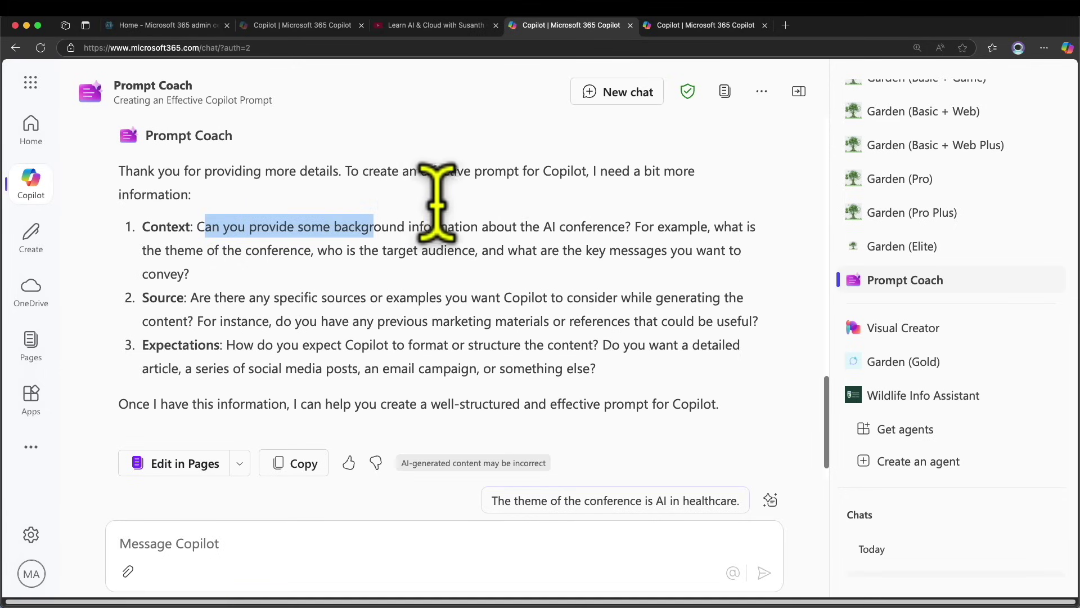
pyautogui.moveTo(539, 226); pyautogui.dragTo(304, 226)
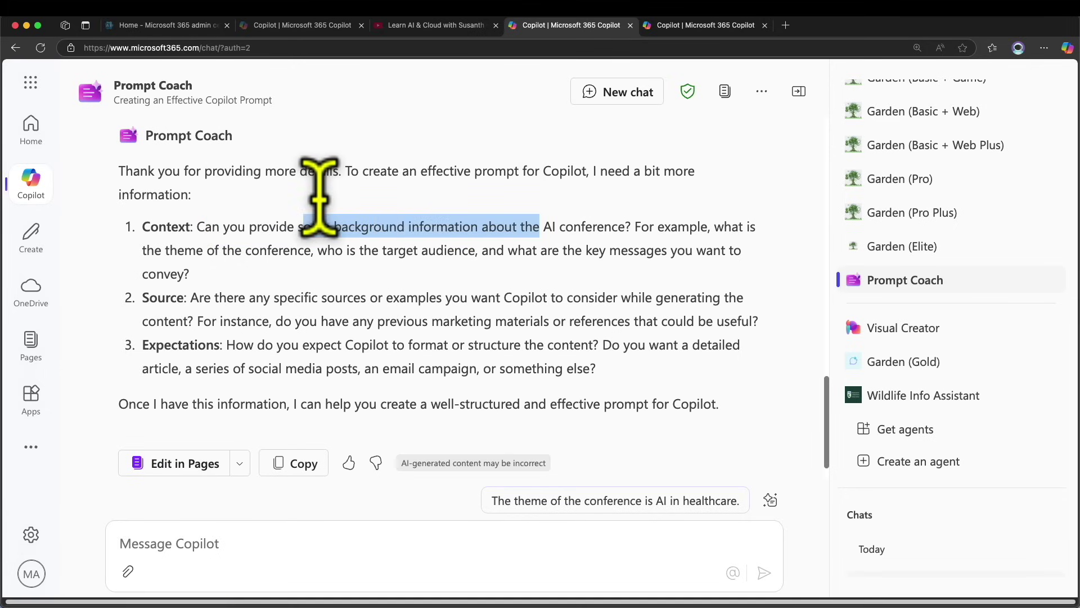
pyautogui.click(309, 226)
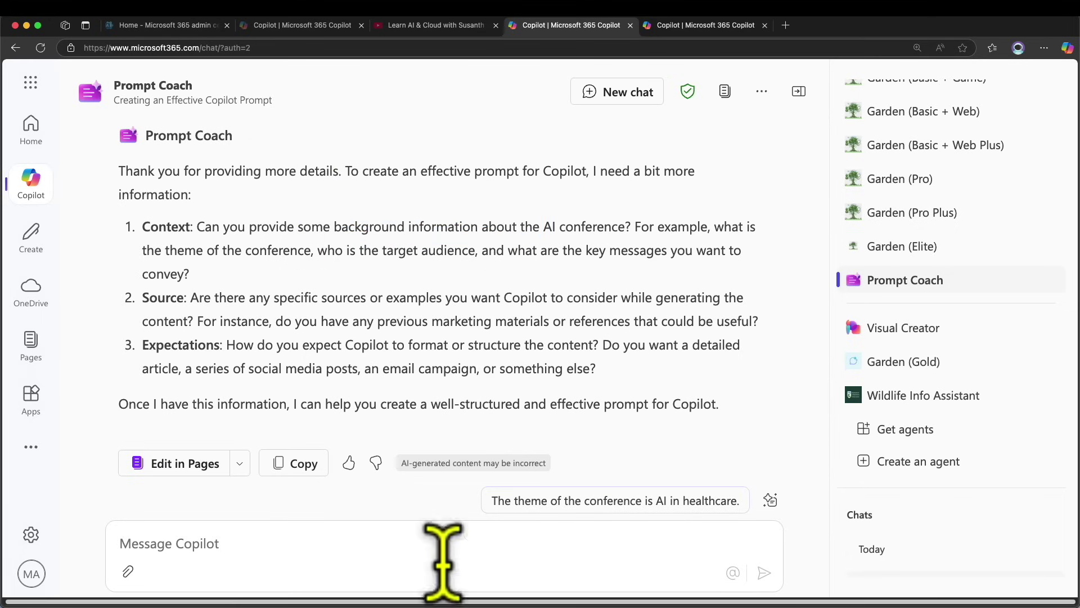
pyautogui.click(213, 540)
pyautogui.write('Its a Microsoft Build conference. Target audiance is health care proffessionals.')
pyautogui.moveTo(195, 543)
pyautogui.mouseDown()
pyautogui.moveTo(542, 484)
pyautogui.moveTo(591, 540)
pyautogui.moveTo(354, 510)
pyautogui.mouseUp()
pyautogui.click(610, 541)
pyautogui.click(764, 572)
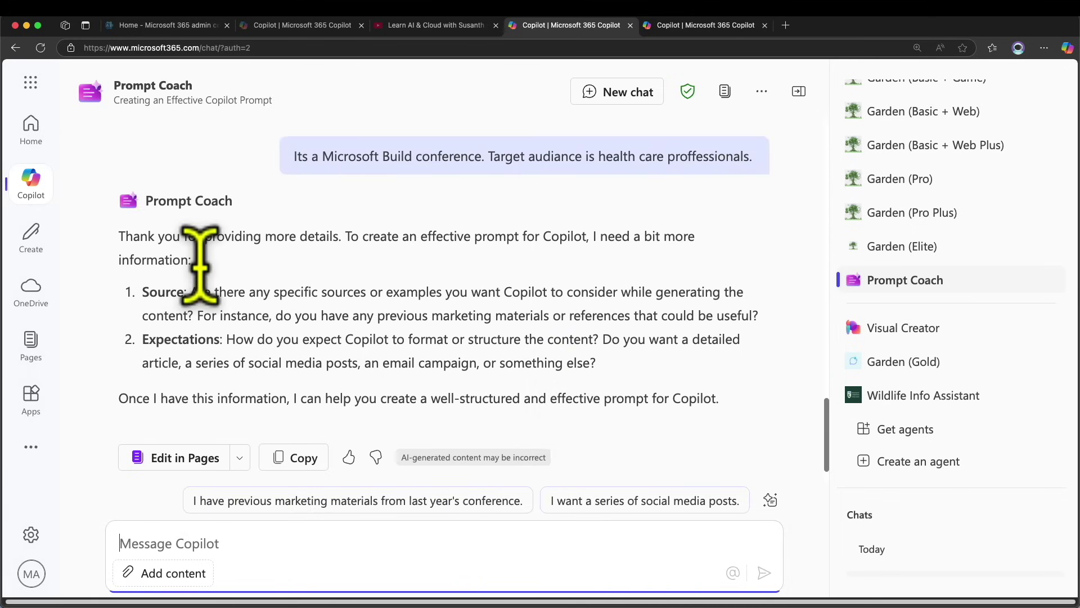
# Step: Answer the source question with "i have the prevous marketing materials see if that helps", referencing Contoso Marketing Plan.docx, and send it
pyautogui.moveTo(201, 265); pyautogui.dragTo(175, 260)
pyautogui.moveTo(209, 310); pyautogui.dragTo(143, 291)
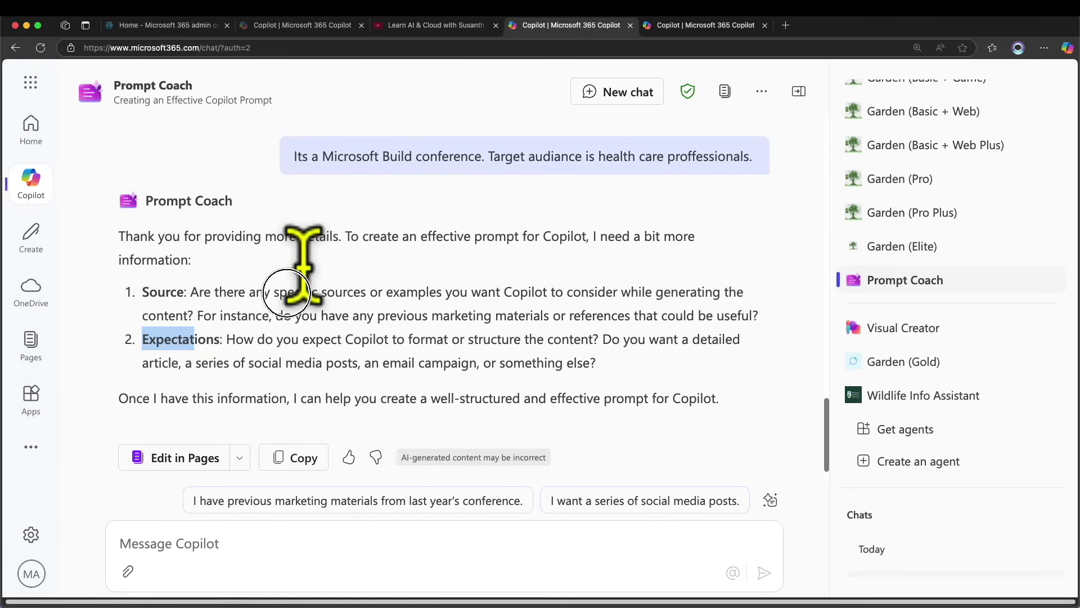
pyautogui.moveTo(287, 293); pyautogui.dragTo(526, 315)
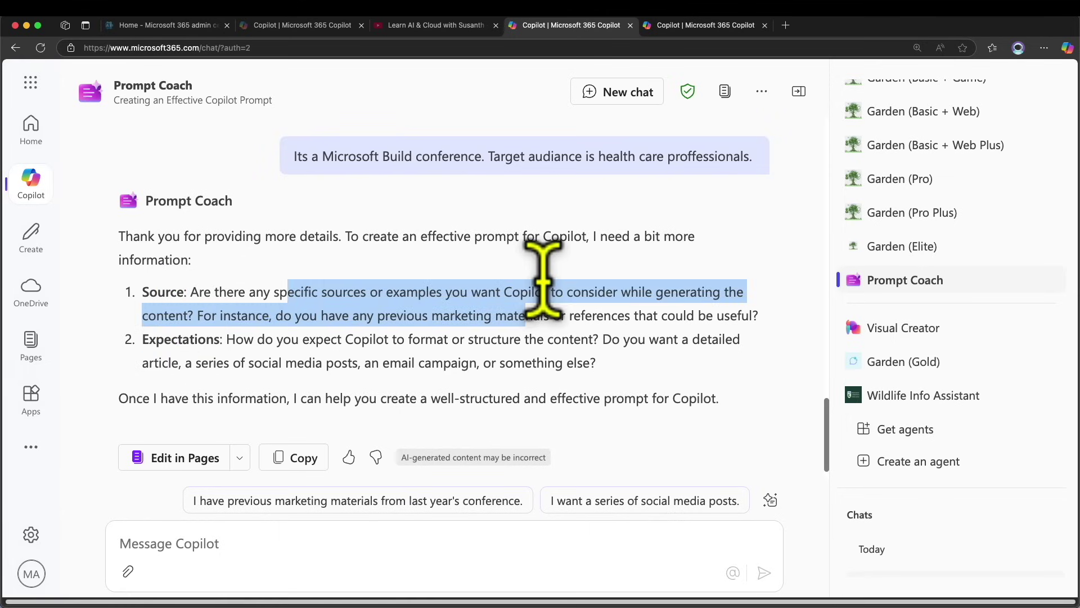
pyautogui.click(586, 276)
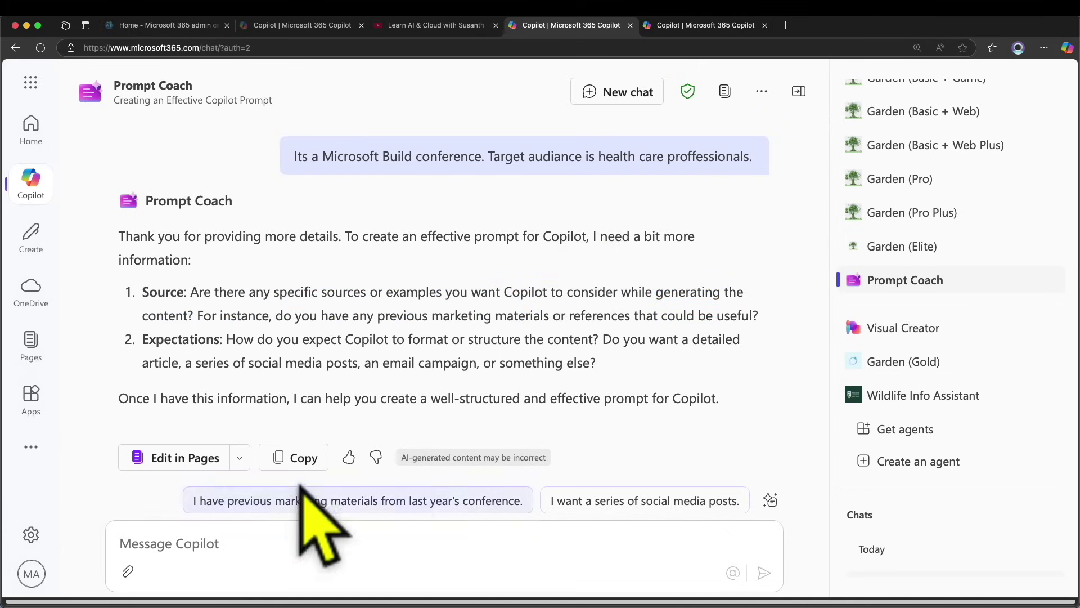
pyautogui.click(298, 523)
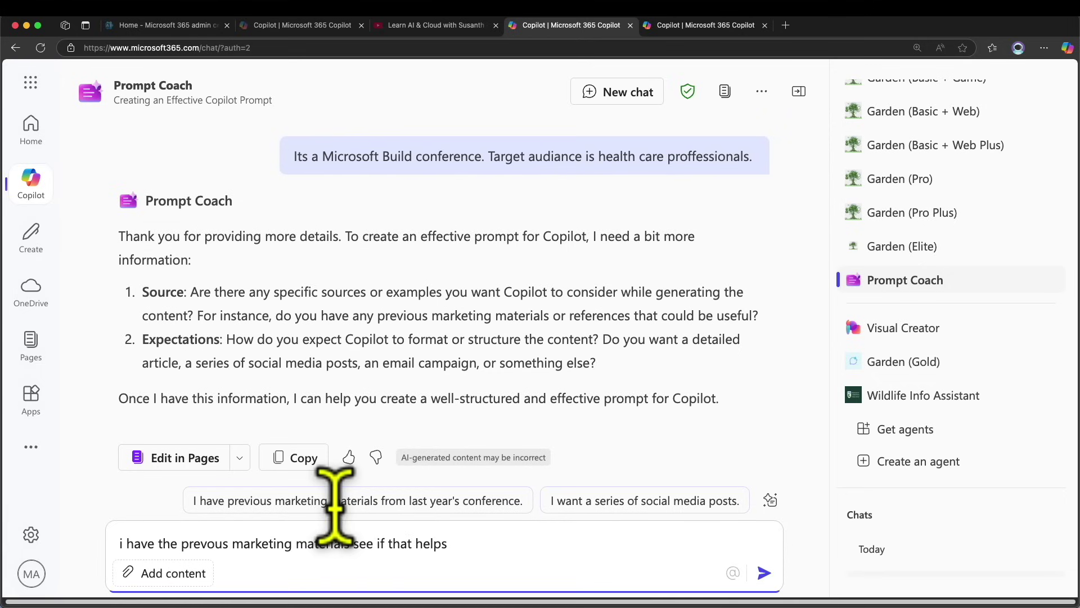
pyautogui.write('/')
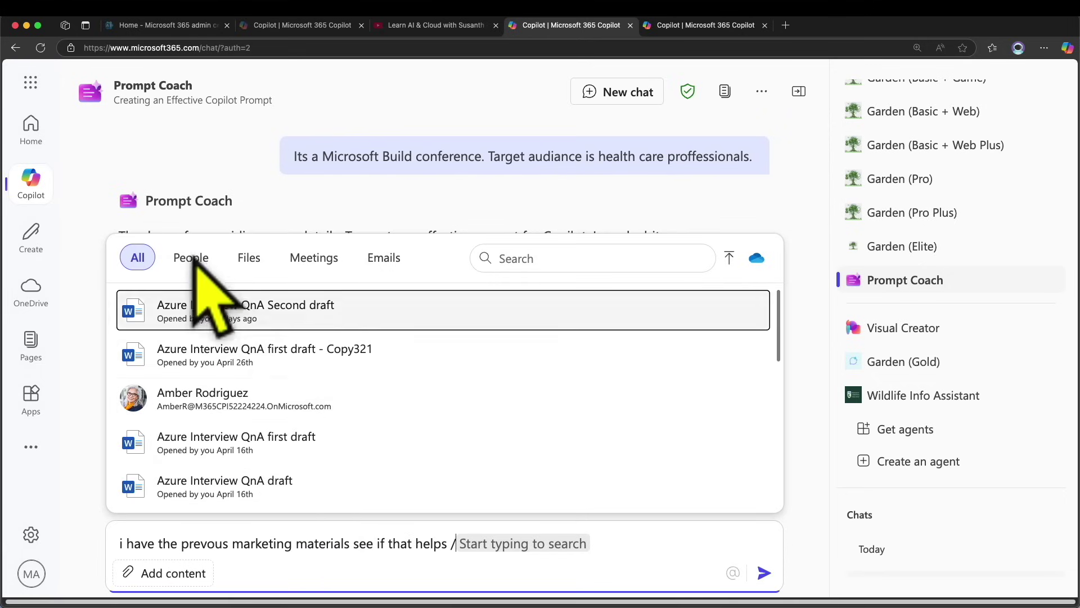
pyautogui.scroll(-3, 313, 397)
pyautogui.write('contoso mar')
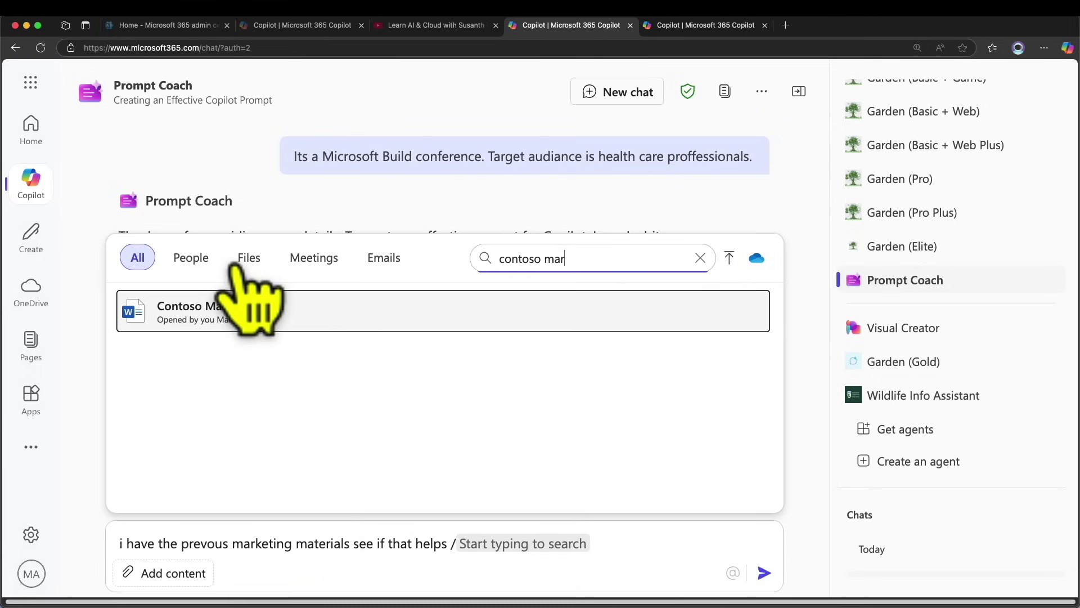
pyautogui.click(242, 304)
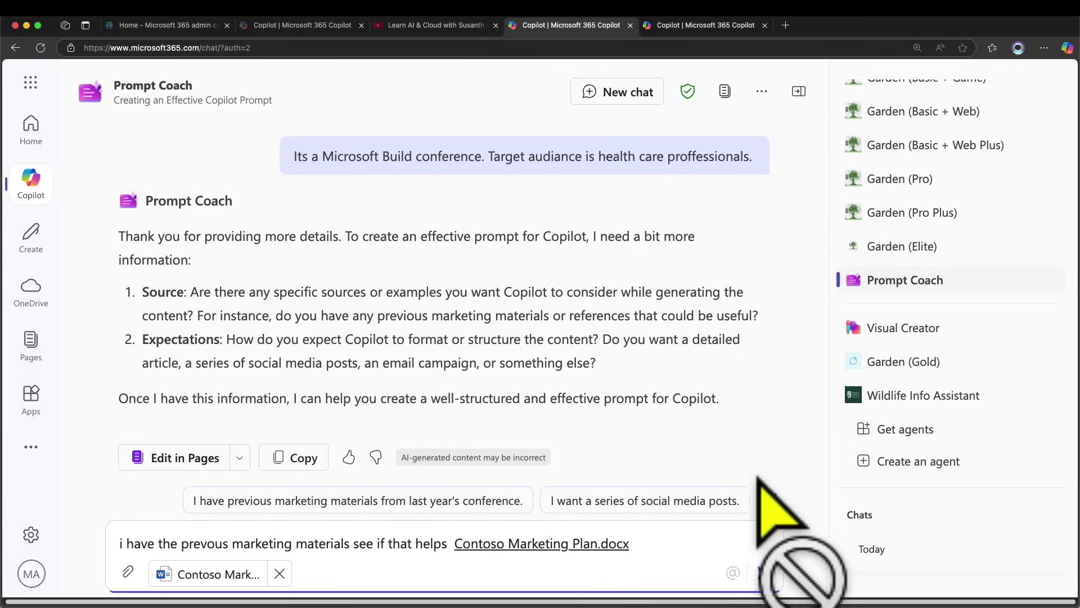
pyautogui.click(764, 572)
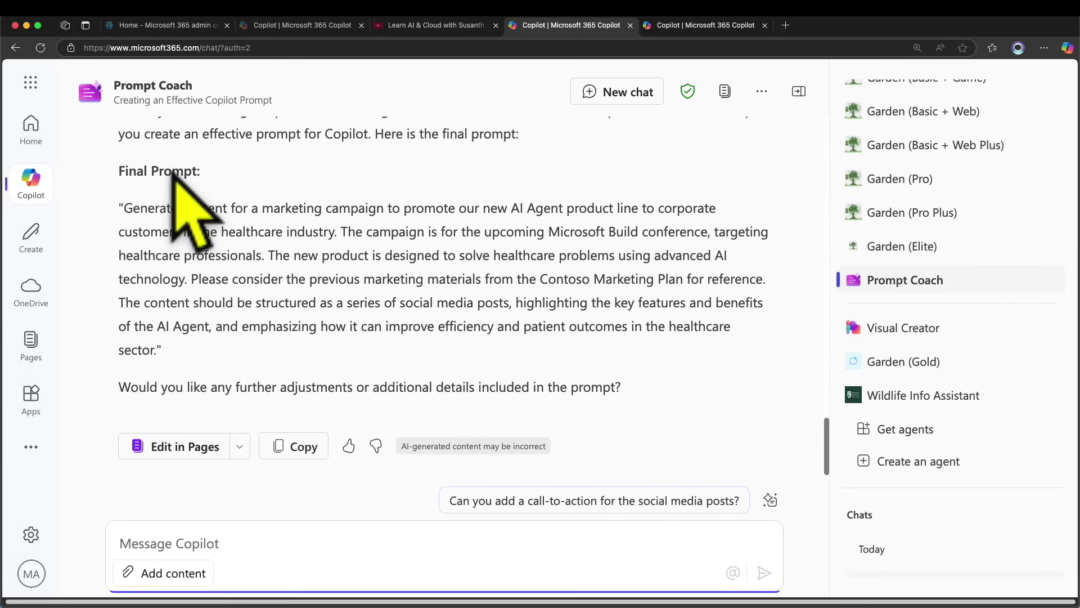
# Step: Copy Prompt Coach's final prompt text and send it to regular Copilot in a new chat in the other browser tab
pyautogui.tripleClick(165, 212)
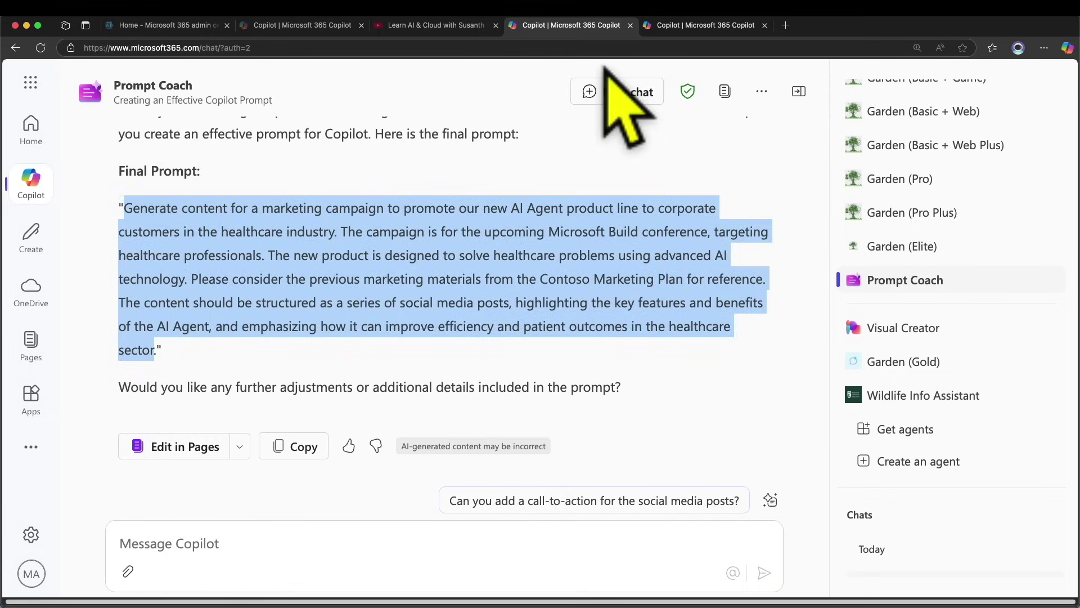
pyautogui.click(619, 91)
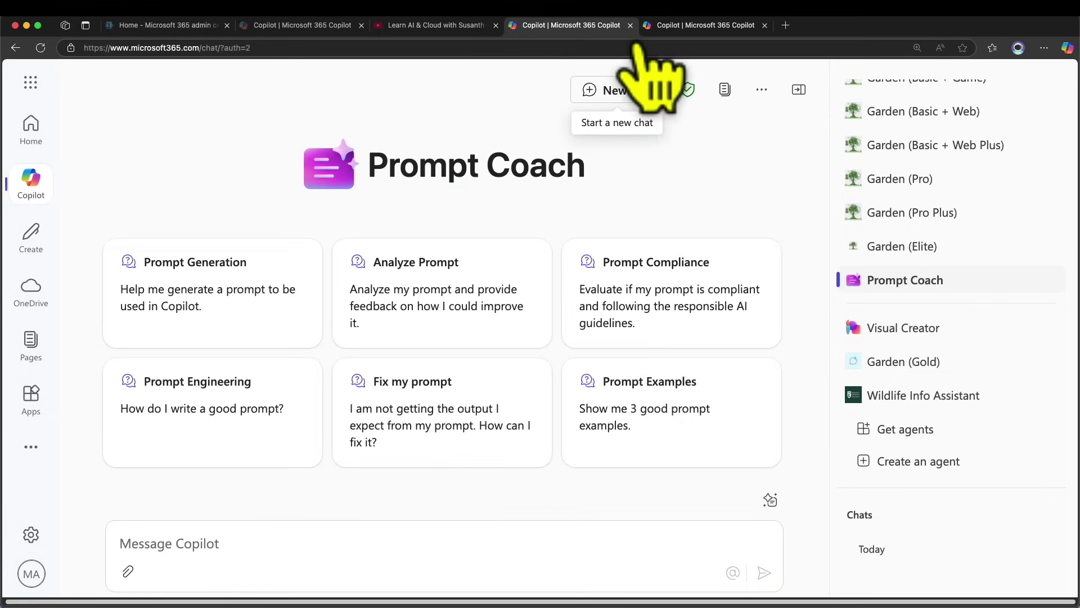
pyautogui.click(711, 24)
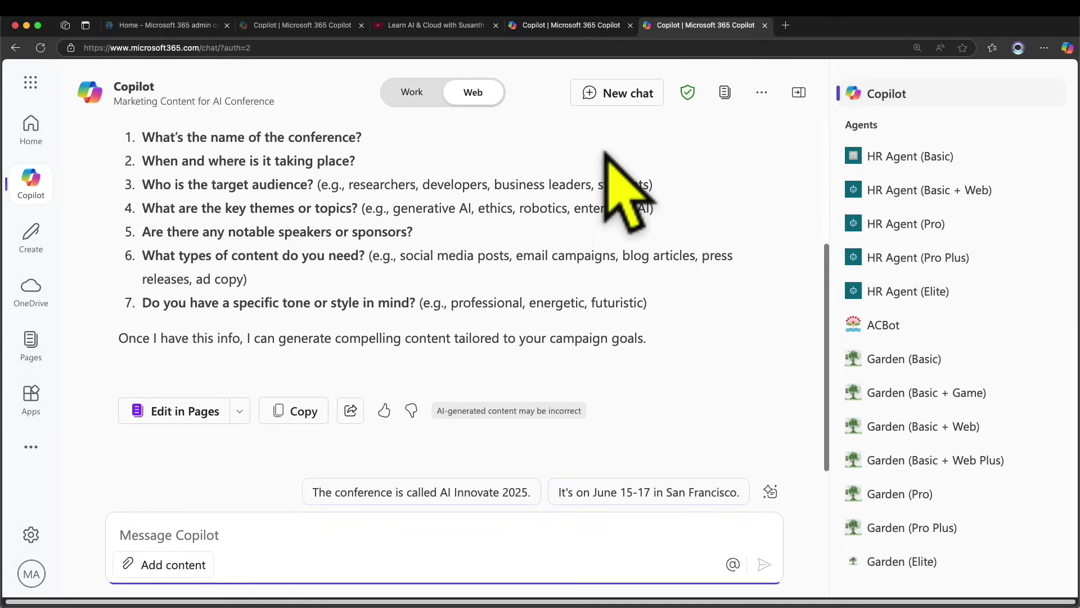
pyautogui.click(659, 91)
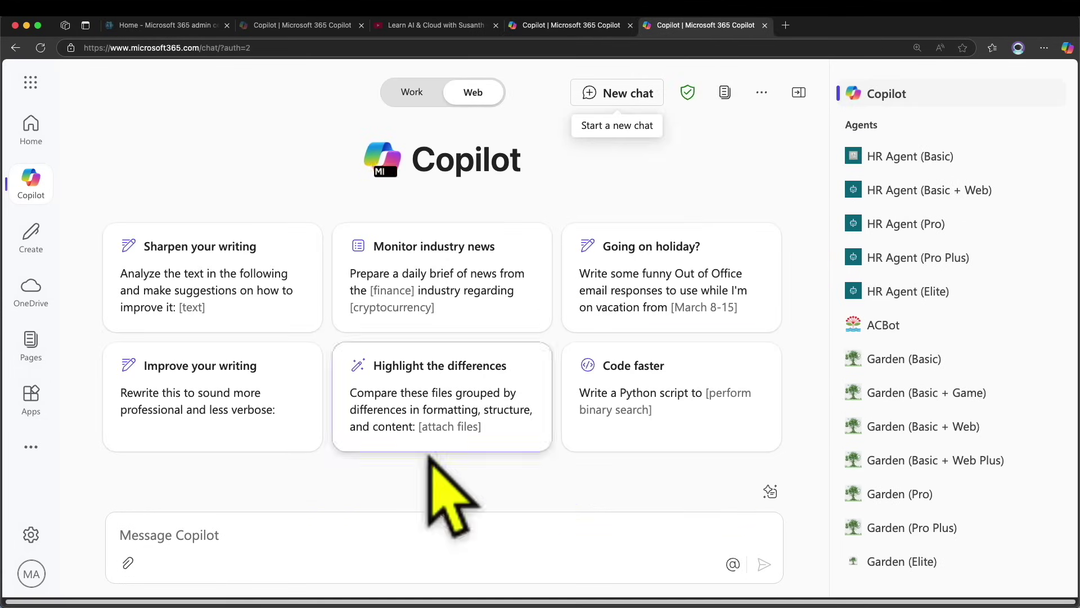
pyautogui.click(406, 503)
pyautogui.press('super+v')
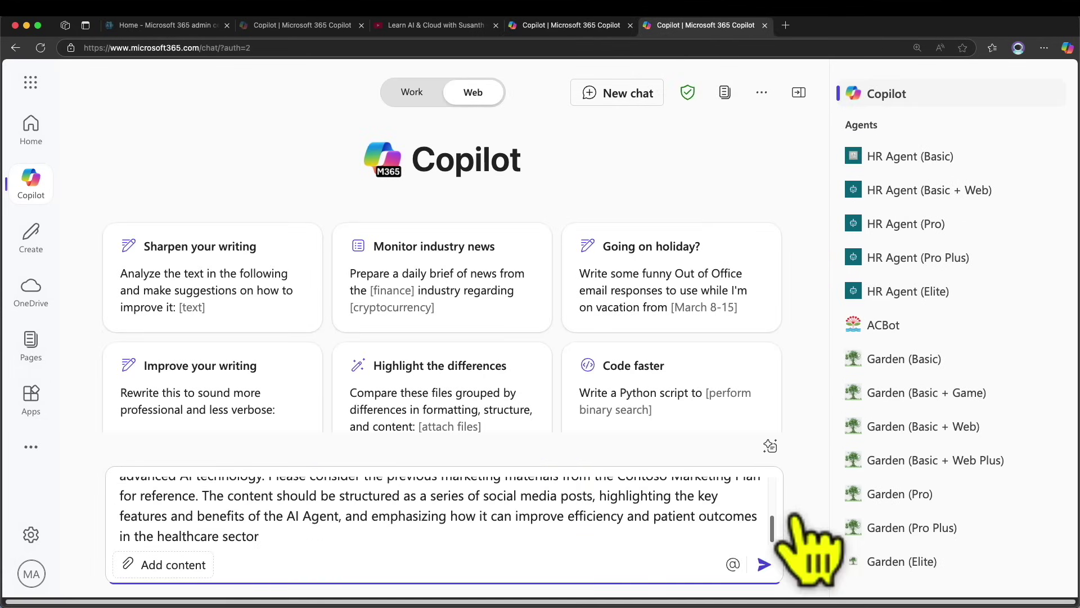
pyautogui.click(765, 564)
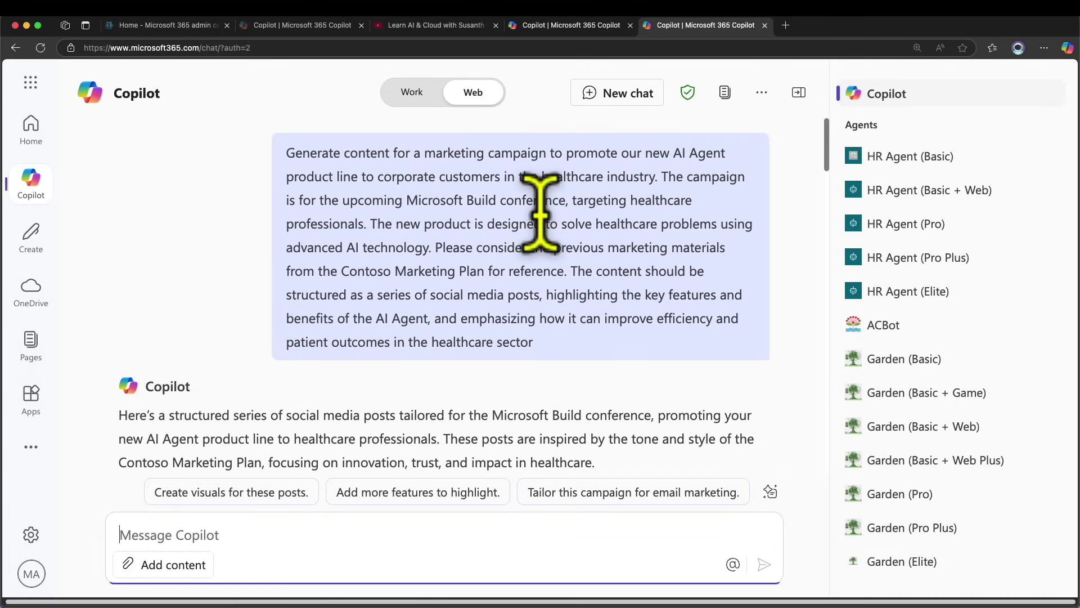
# Step: Review the generated social media posts, examining the headings, platforms and copy of Post 1 and Post 2
pyautogui.scroll(-20, 543, 193)
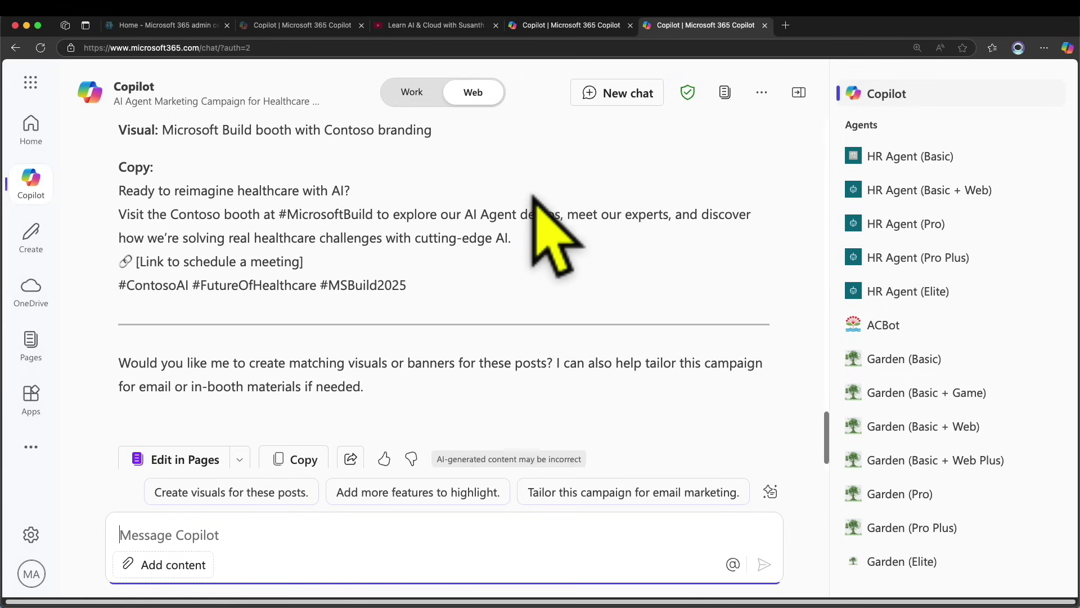
pyautogui.scroll(20, 534, 198)
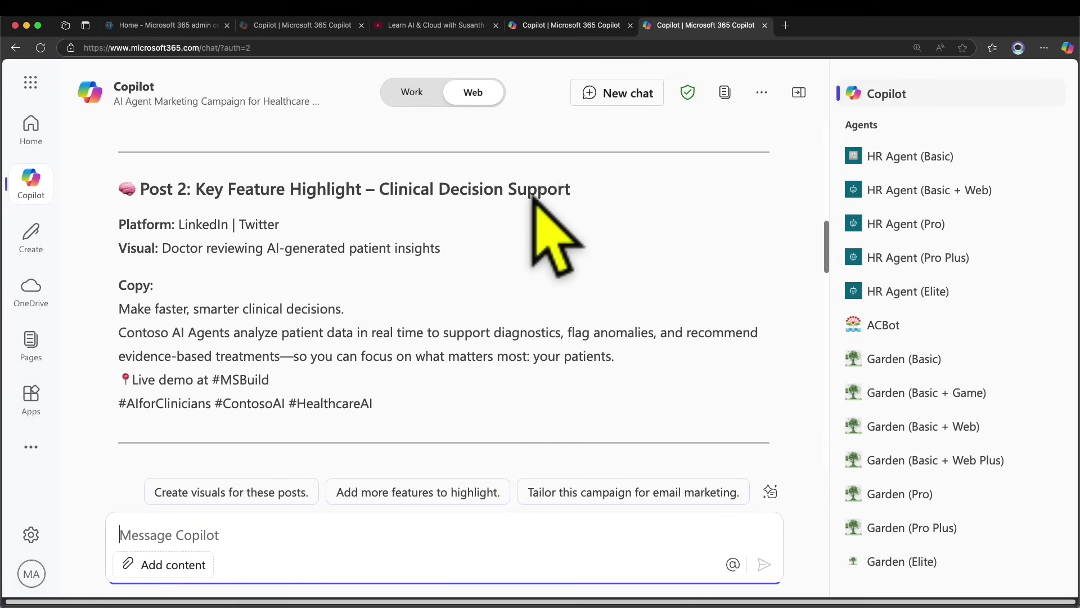
pyautogui.scroll(10, 554, 236)
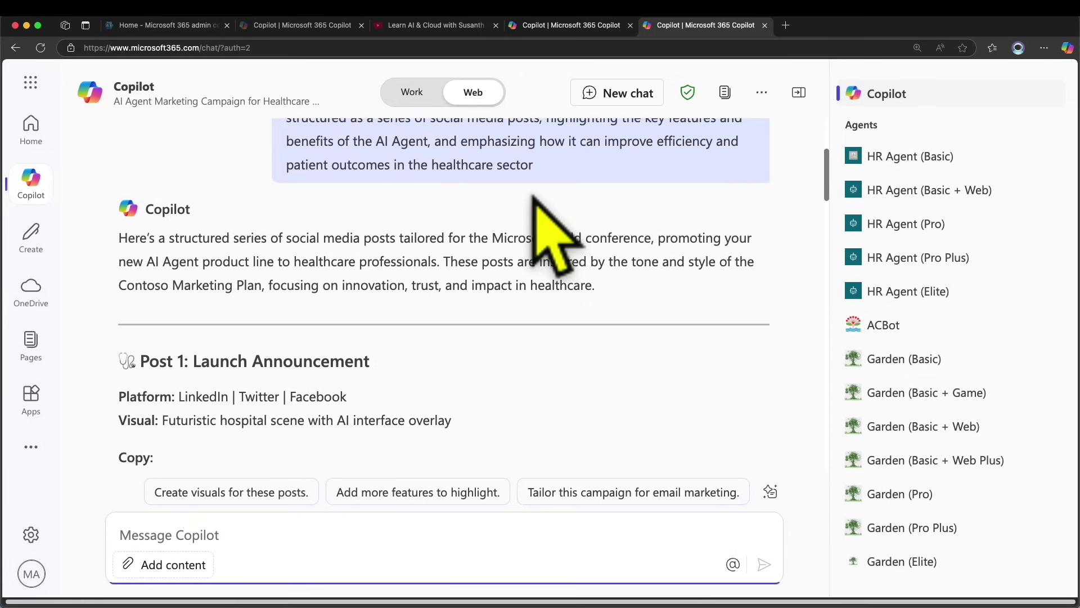
pyautogui.scroll(-1, 534, 195)
pyautogui.scroll(-8, 533, 198)
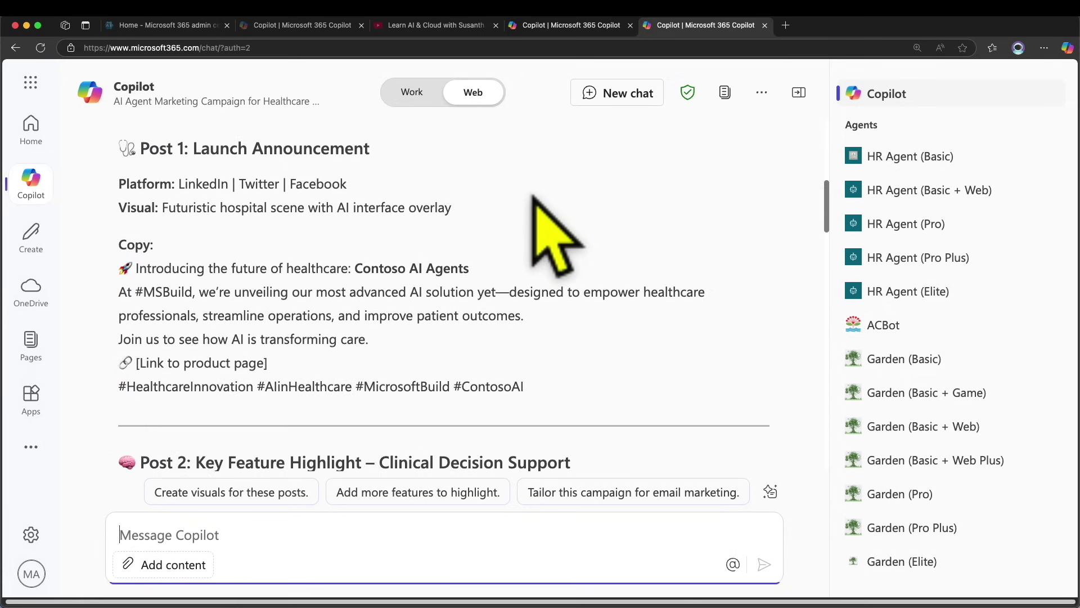
pyautogui.moveTo(189, 148); pyautogui.dragTo(370, 149)
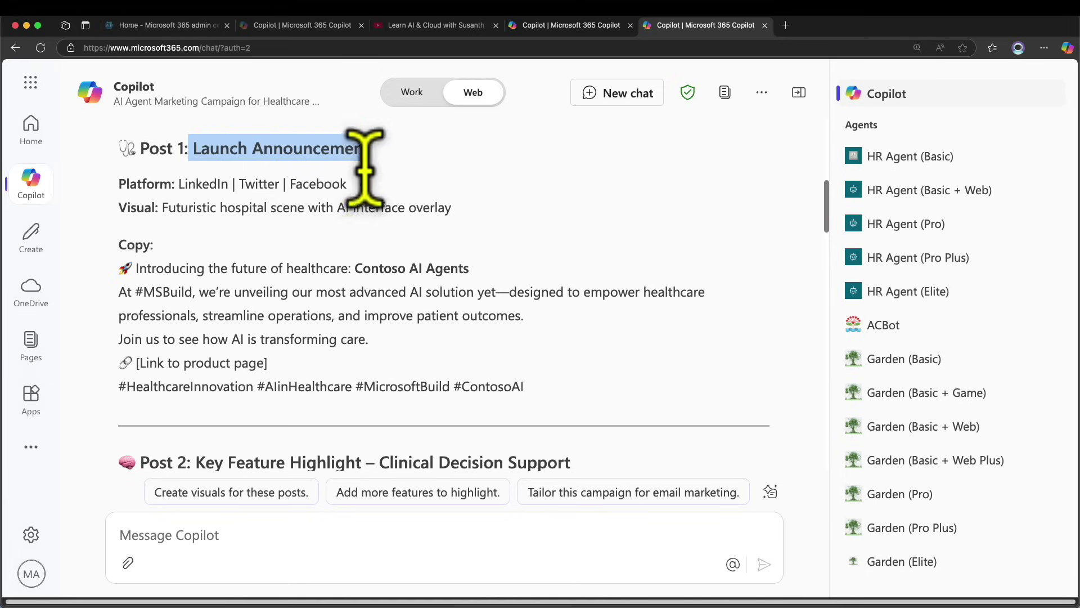
pyautogui.scroll(-10, 365, 235)
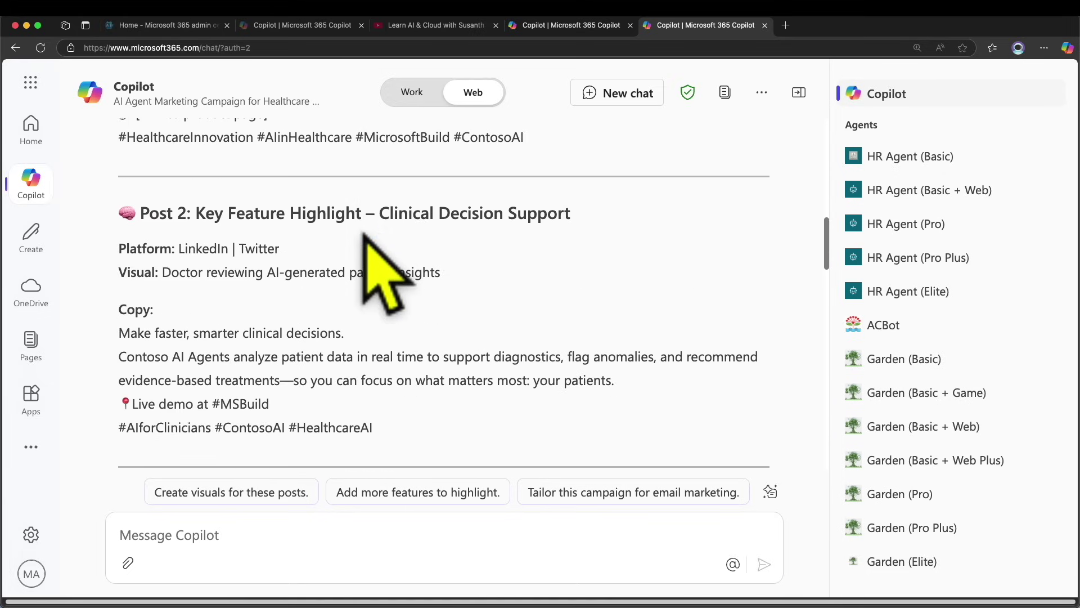
pyautogui.moveTo(408, 216); pyautogui.dragTo(495, 214)
pyautogui.scroll(-1, 512, 192)
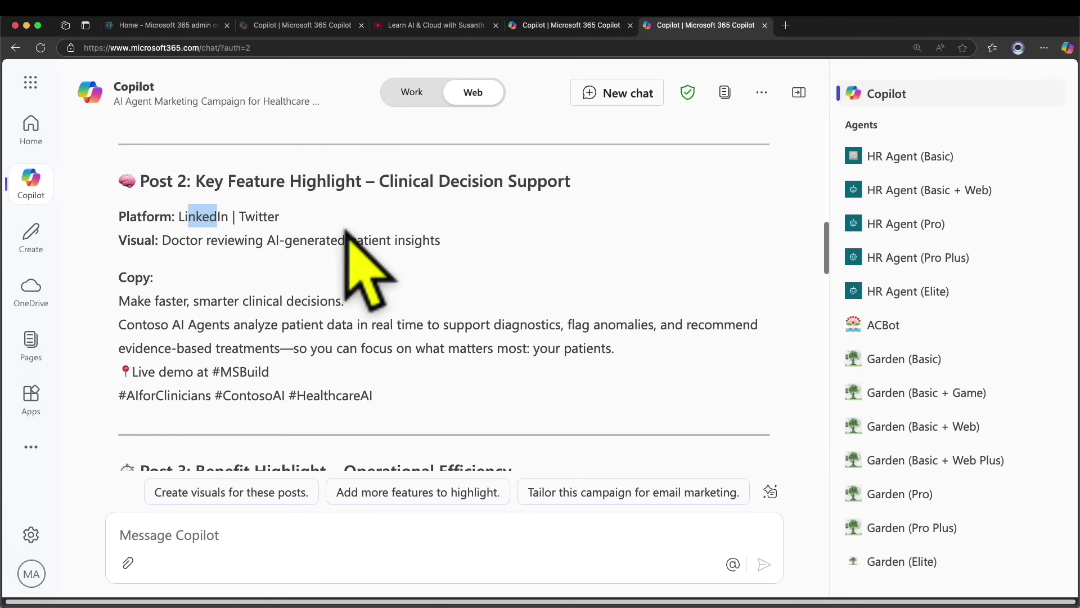
# Step: Review generated posts 3 to 6, examining the Post 6 copy, its #MicrosoftBuild mention and the meeting link placeholder
pyautogui.scroll(-10, 347, 236)
pyautogui.scroll(7, 306, 237)
pyautogui.scroll(-5, 372, 265)
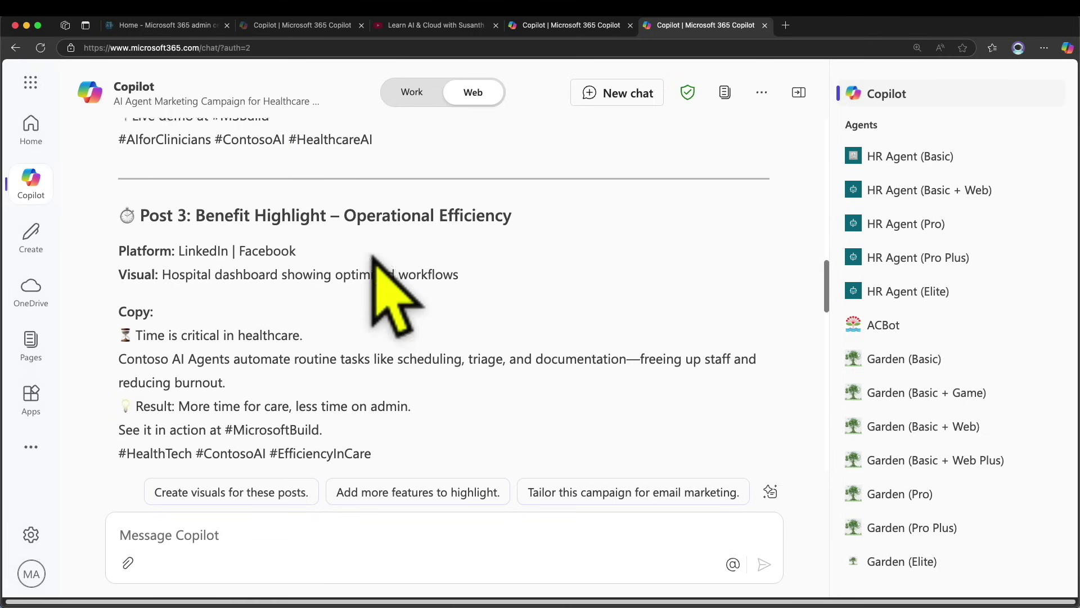
pyautogui.scroll(-15, 393, 298)
pyautogui.scroll(2, 394, 298)
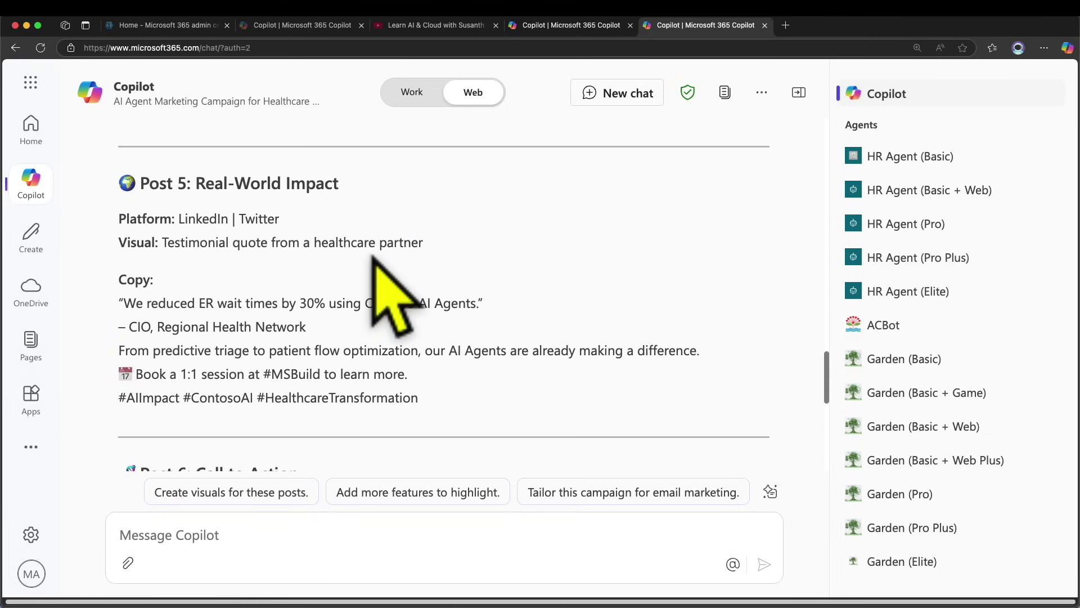
pyautogui.scroll(-10, 372, 256)
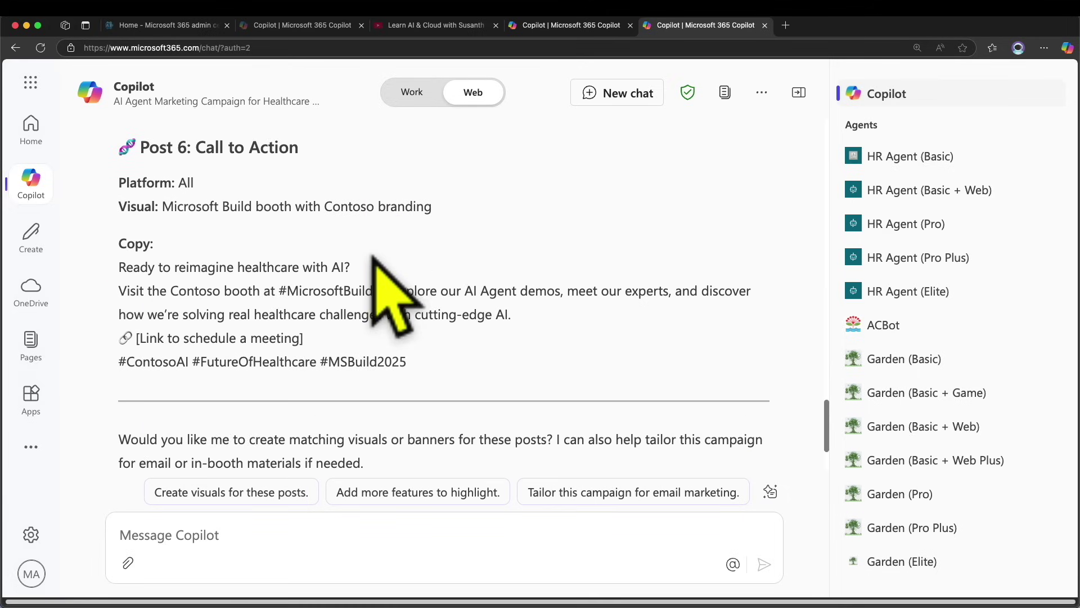
pyautogui.scroll(-3, 372, 256)
pyautogui.scroll(5, 372, 256)
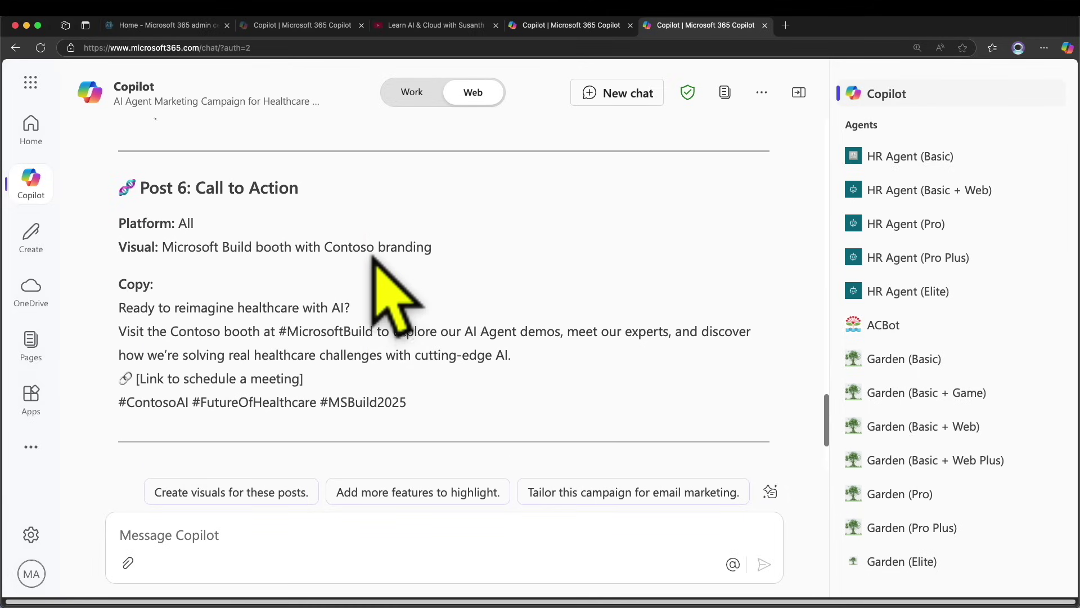
pyautogui.scroll(1, 373, 256)
pyautogui.scroll(1, 186, 318)
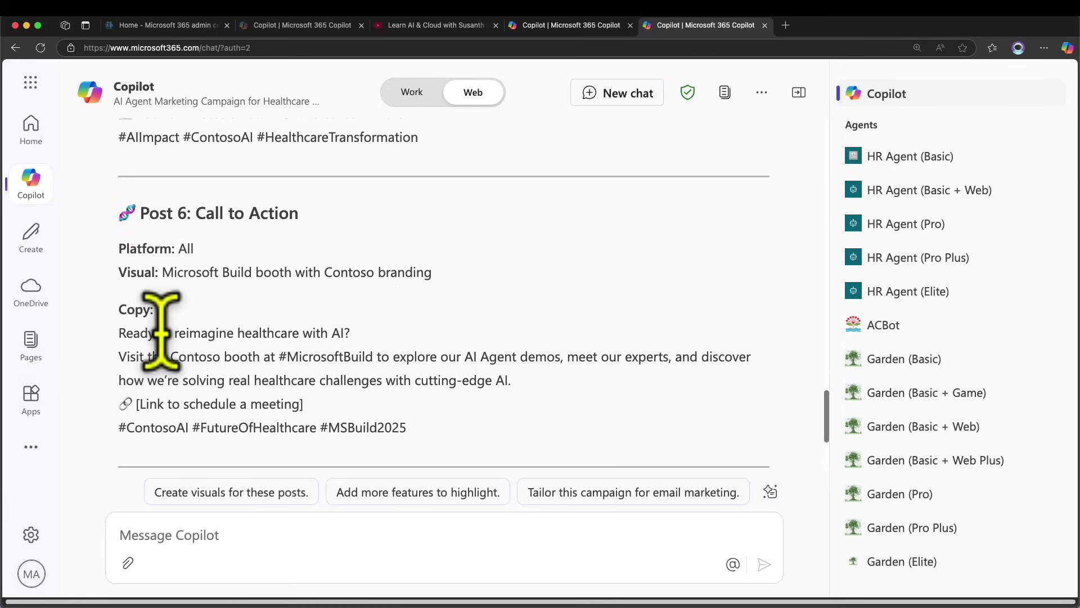
pyautogui.moveTo(136, 357); pyautogui.dragTo(411, 357)
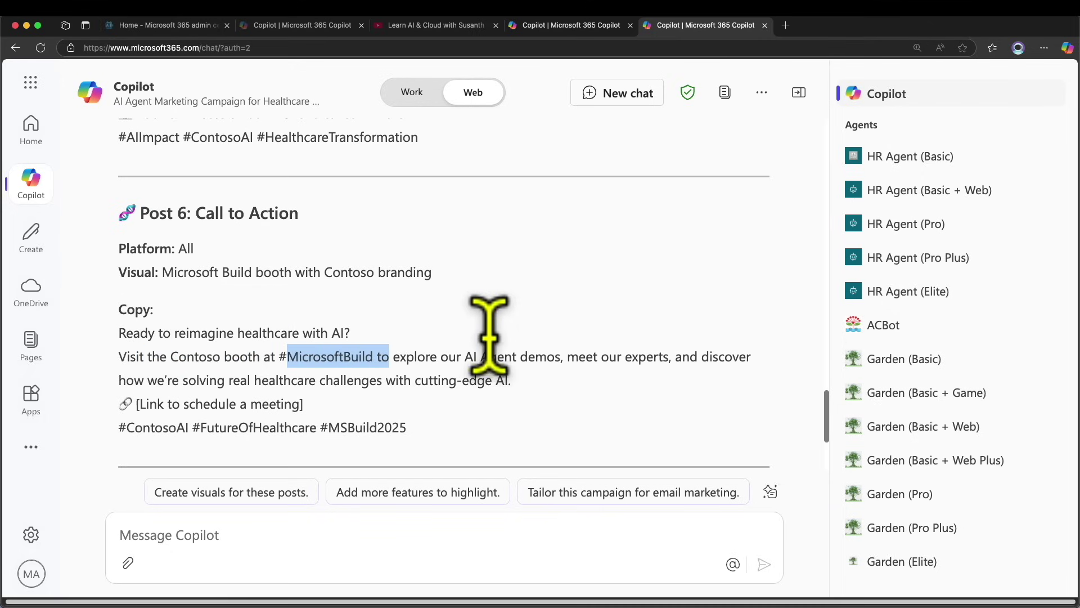
pyautogui.moveTo(477, 356); pyautogui.dragTo(299, 404)
pyautogui.click(166, 406)
pyautogui.scroll(6, 298, 380)
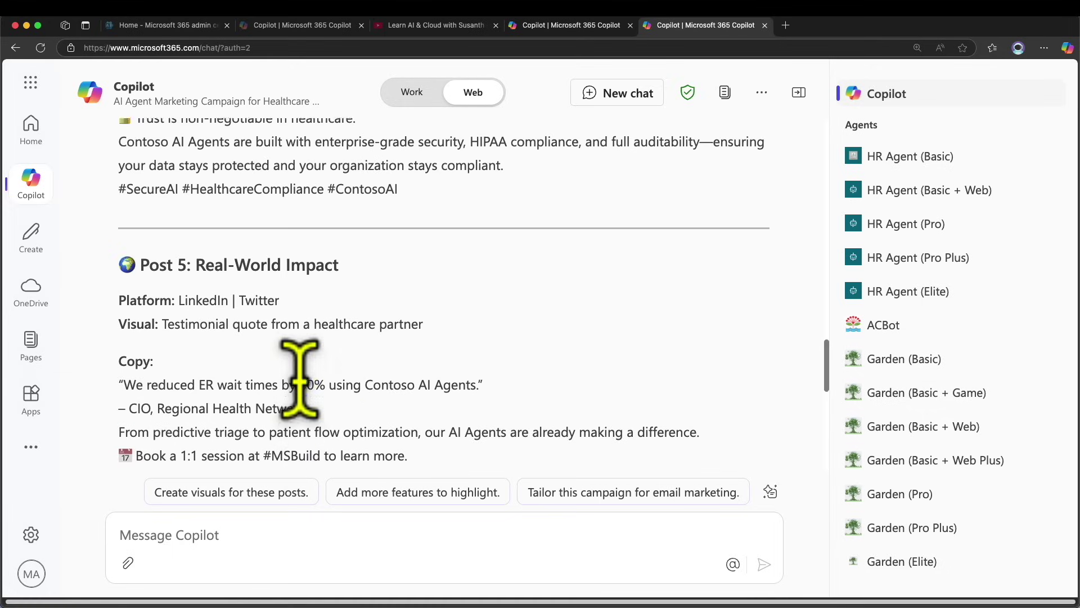
# Step: Open the generated campaign response as an editable page and examine the product page link placeholder in Post 1
pyautogui.scroll(-6, 299, 380)
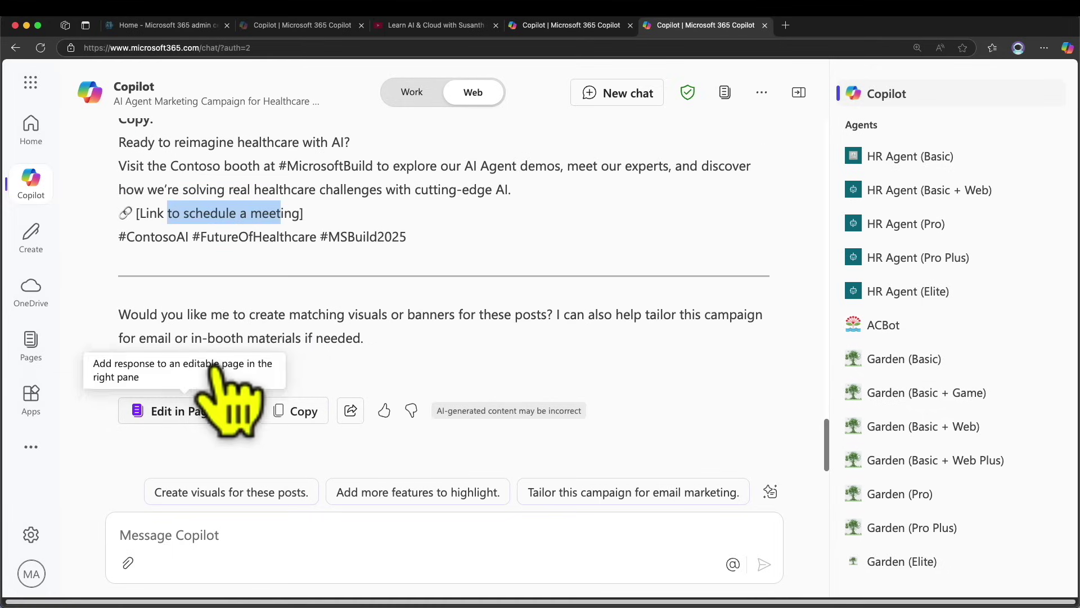
pyautogui.click(213, 410)
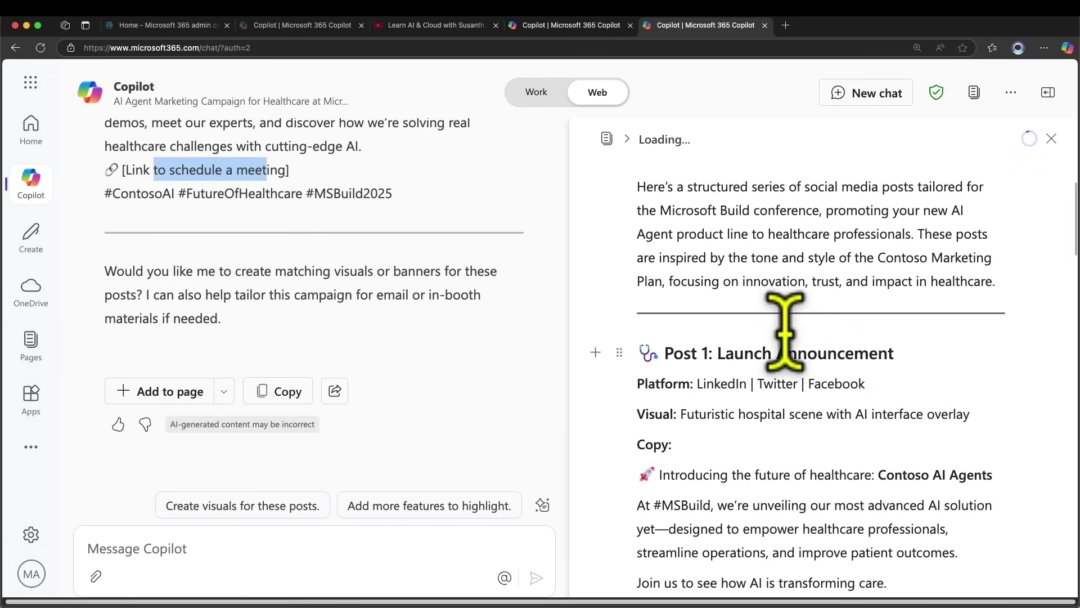
pyautogui.scroll(-15, 785, 332)
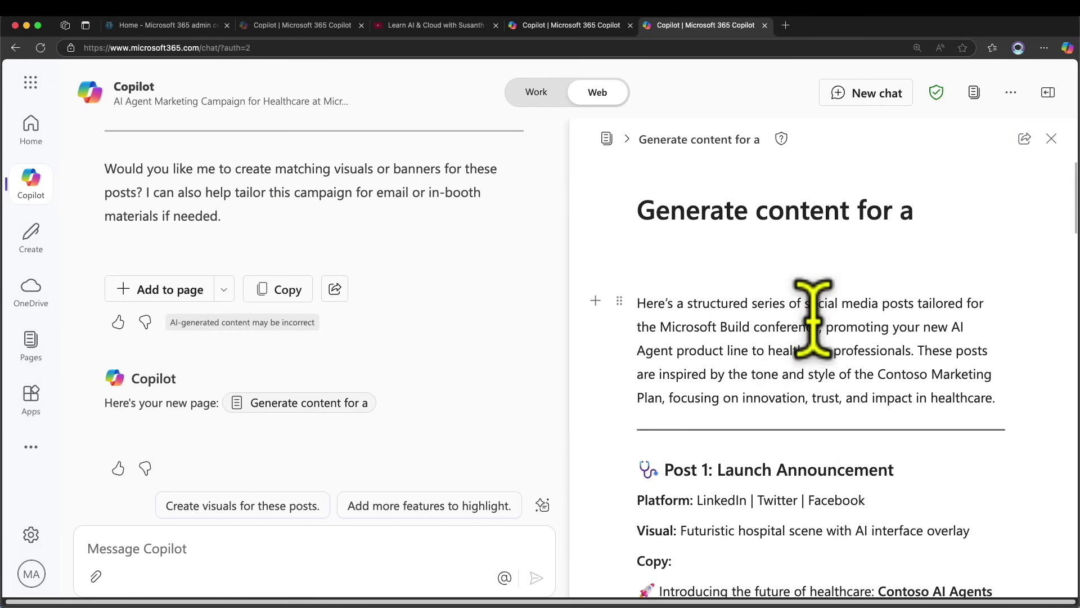
pyautogui.scroll(-5, 813, 318)
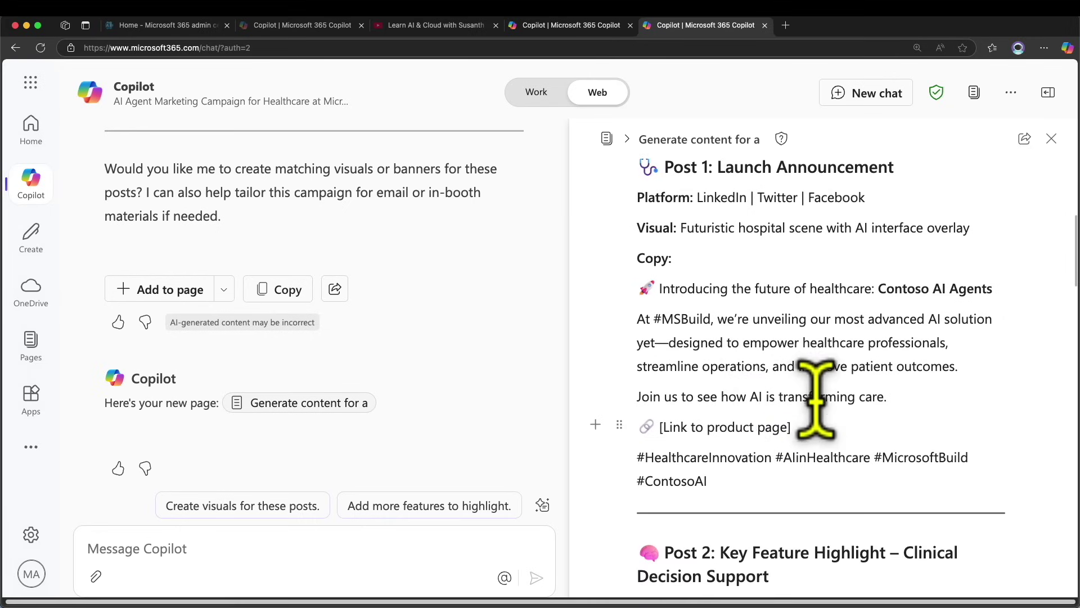
pyautogui.moveTo(794, 426); pyautogui.dragTo(653, 430)
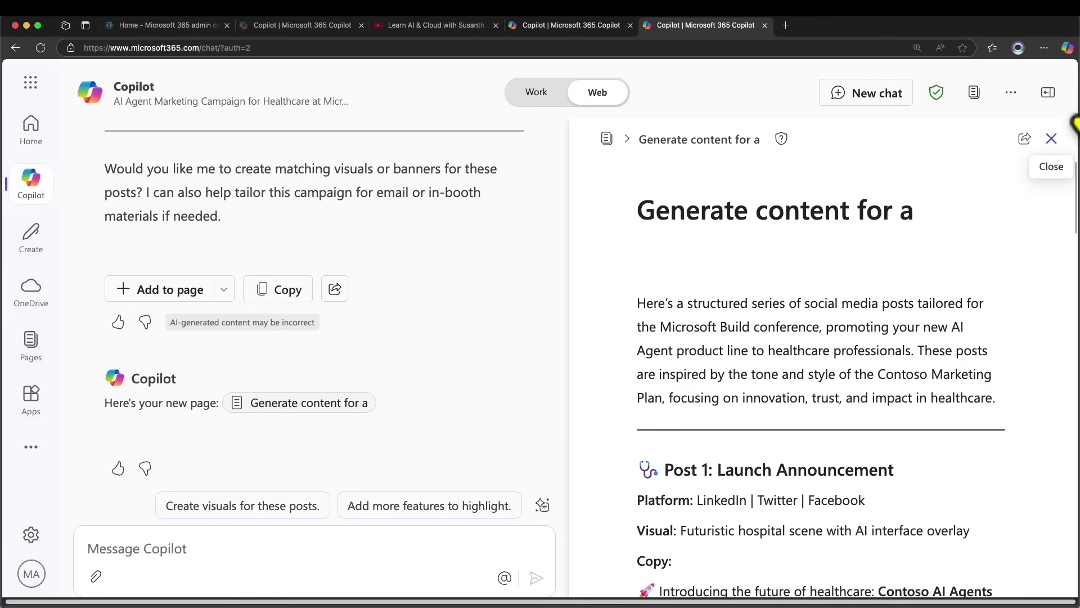
# Step: Close the editable page and return to the campaign prompt at the start of the chat
pyautogui.click(1052, 139)
pyautogui.scroll(10, 642, 225)
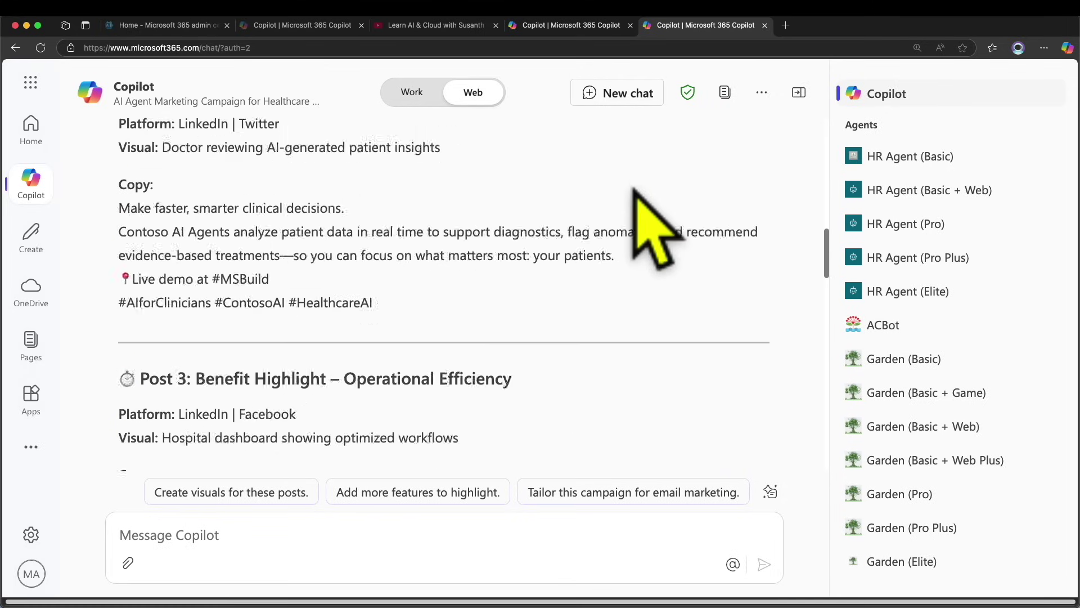
pyautogui.scroll(10, 636, 190)
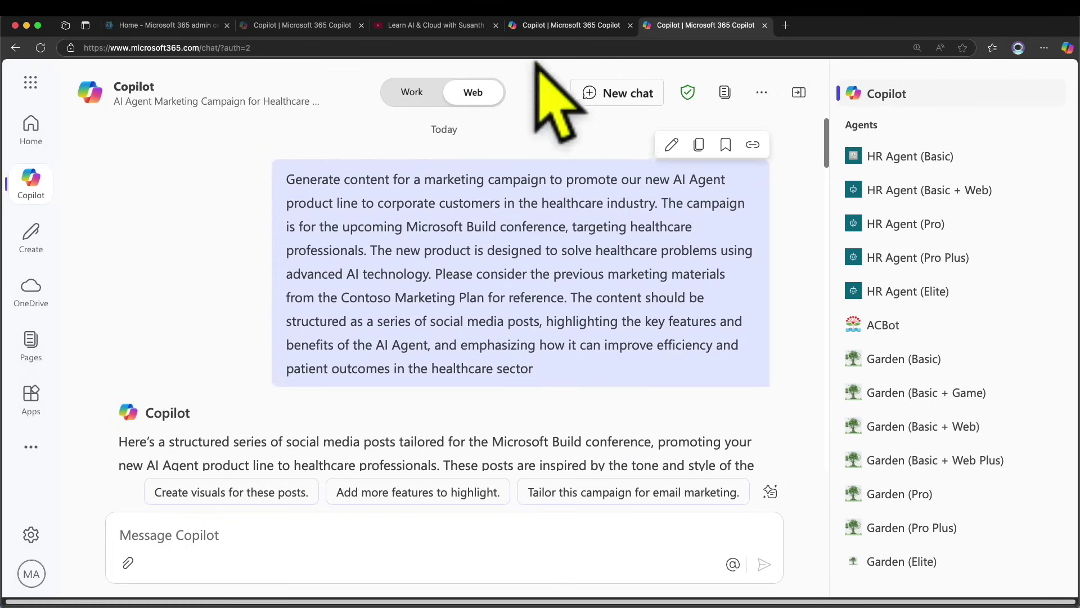
# Step: Switch to the Prompt Coach browser tab and send the Analyze Prompt starter
pyautogui.click(585, 23)
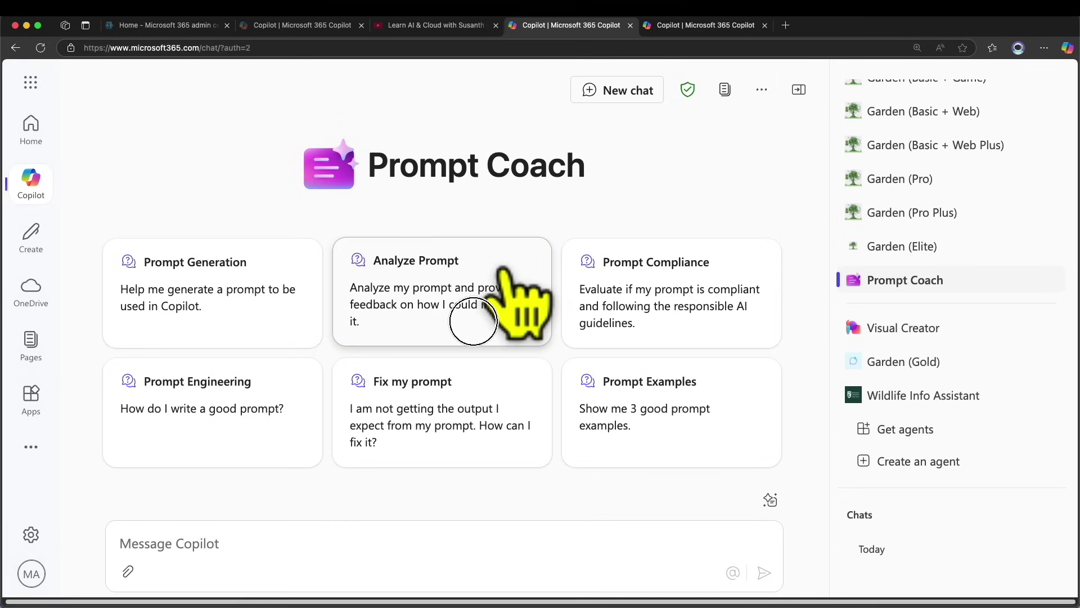
pyautogui.click(474, 321)
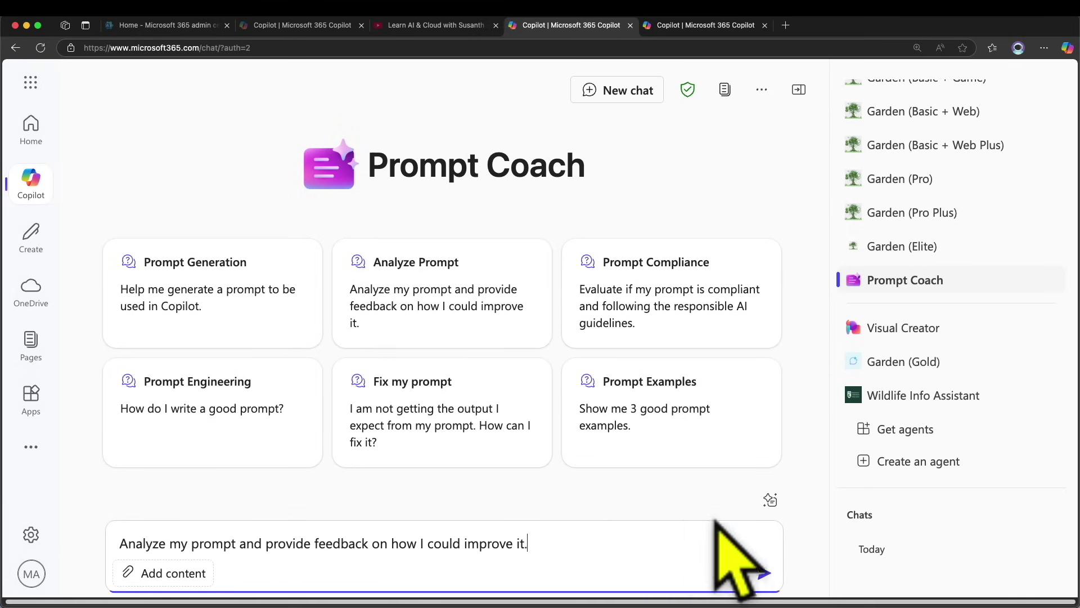
pyautogui.click(764, 572)
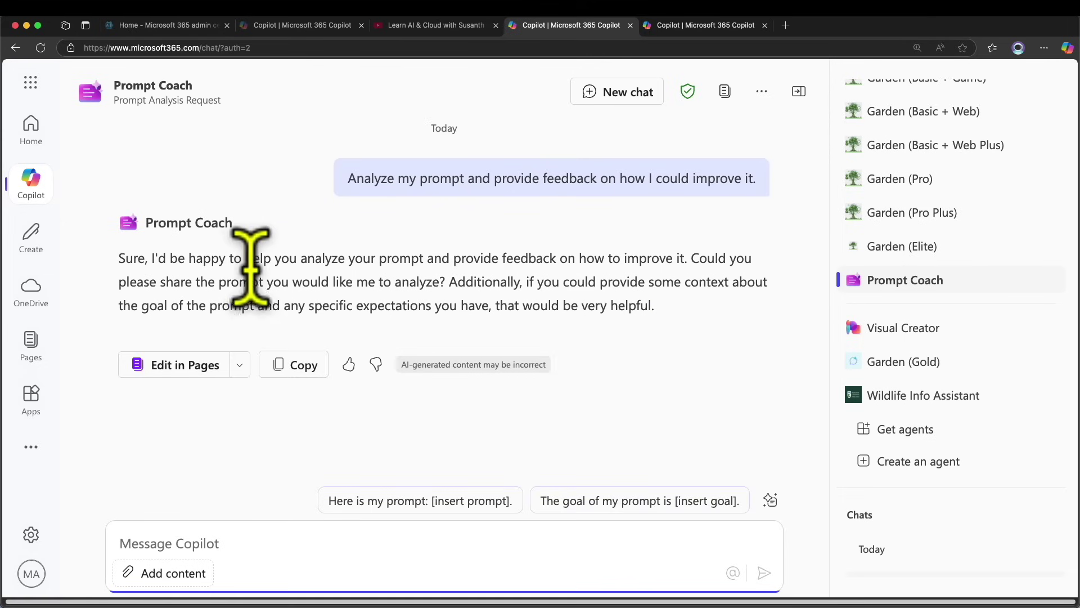
# Step: Send Prompt Coach "Here is my prompt: Create a series of social media posts specifically for LinkedIn and Instagram."
pyautogui.write('Create a series of social media posts specifically for LinkedIn and Instagram.')
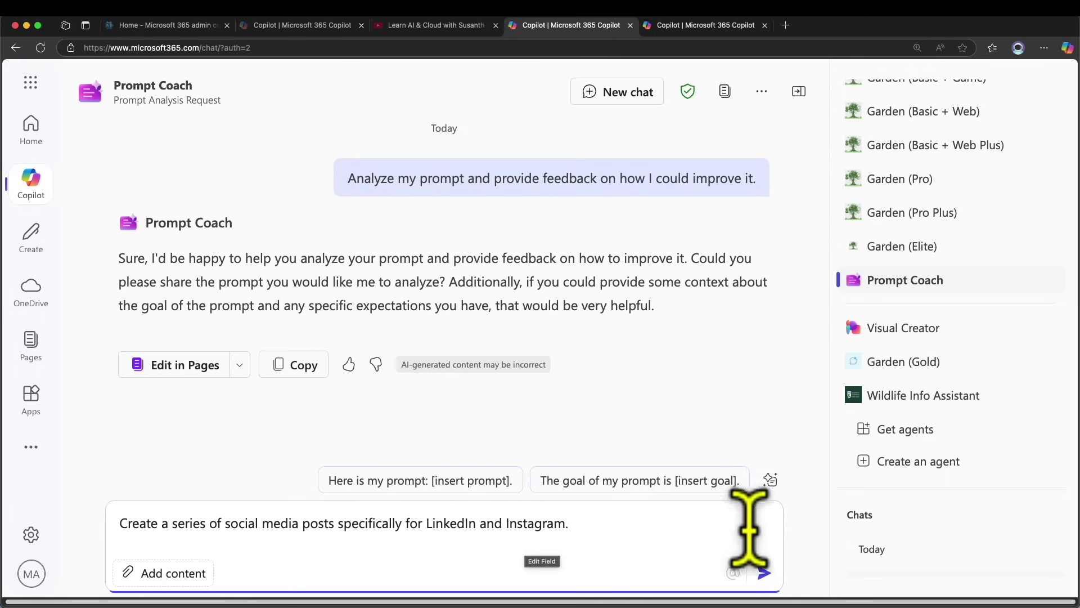
pyautogui.click(764, 572)
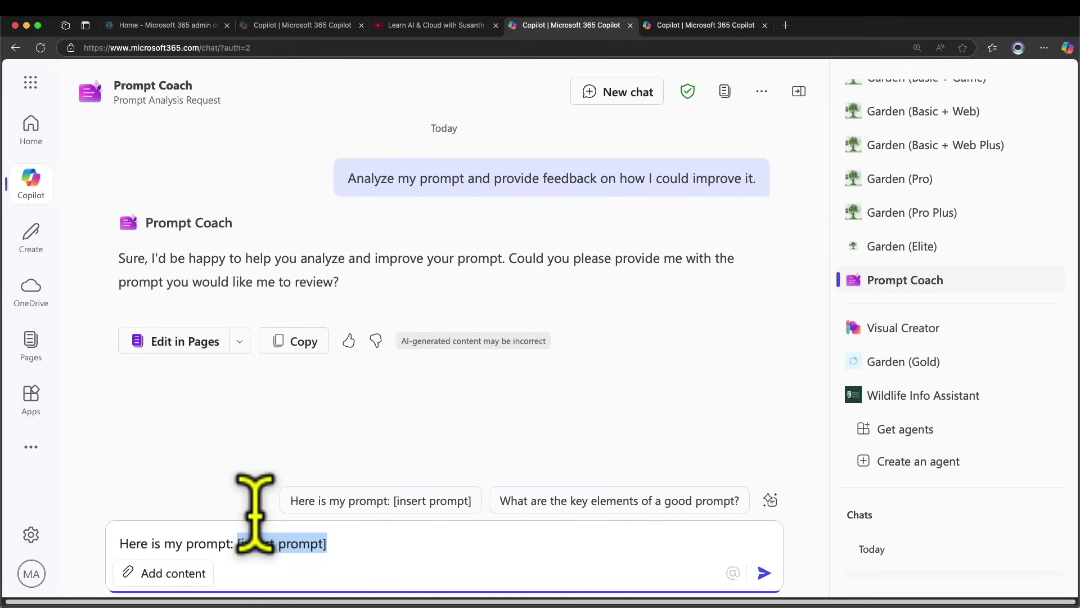
pyautogui.write('Create a series of social media posts specifically for LinkedIn and Instagram.')
pyautogui.moveTo(246, 524); pyautogui.dragTo(724, 532)
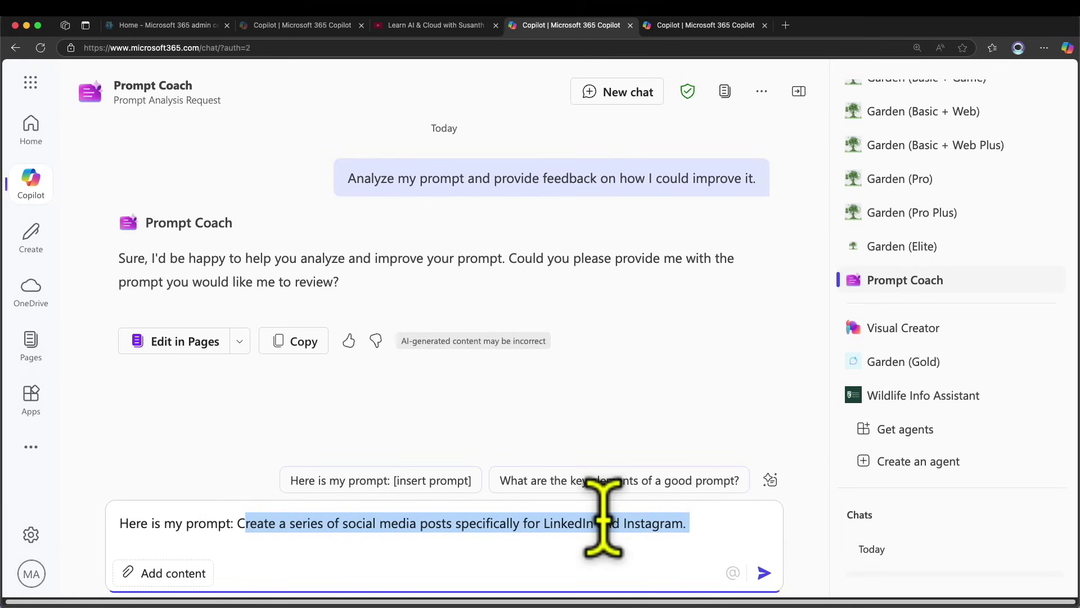
pyautogui.click(752, 518)
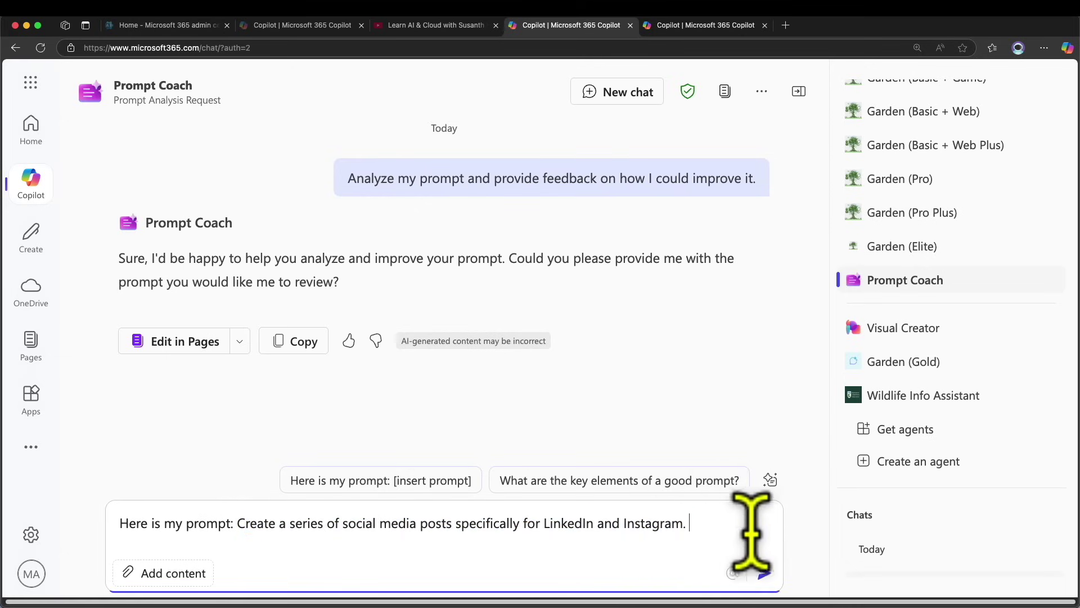
pyautogui.click(764, 573)
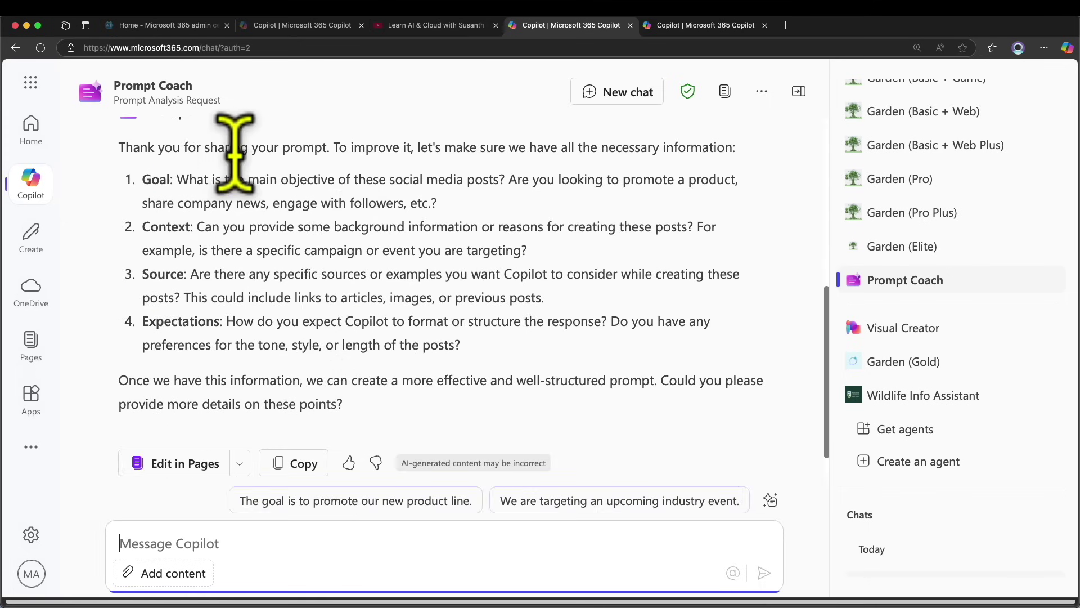
# Step: Examine Prompt Coach's feedback questions on goal, context, source and expectations for the social media prompt
pyautogui.scroll(2, 231, 161)
pyautogui.moveTo(340, 200); pyautogui.dragTo(398, 200)
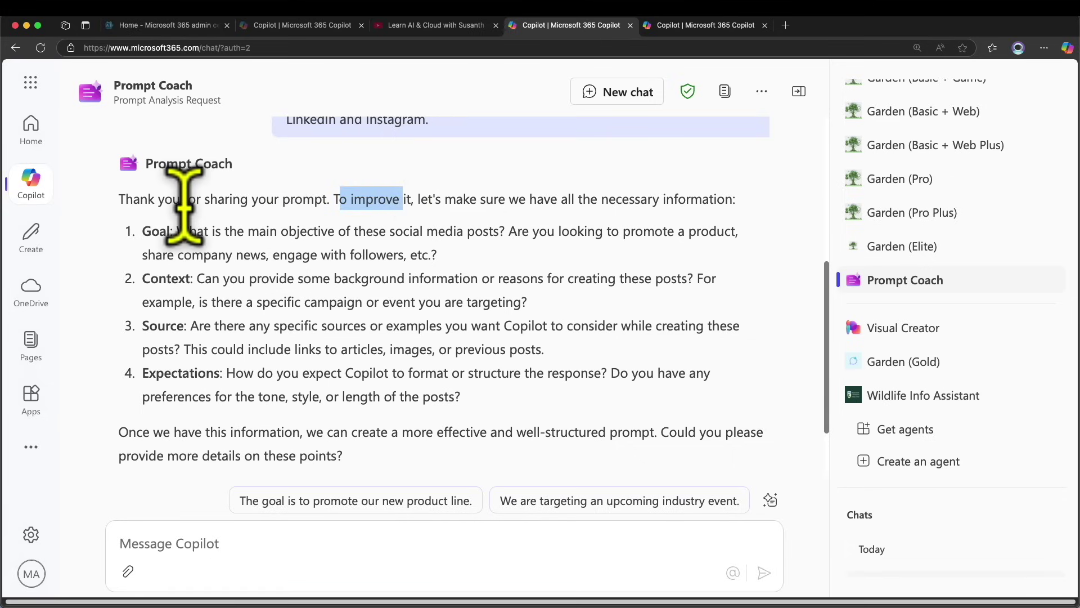
pyautogui.moveTo(197, 235); pyautogui.dragTo(500, 222)
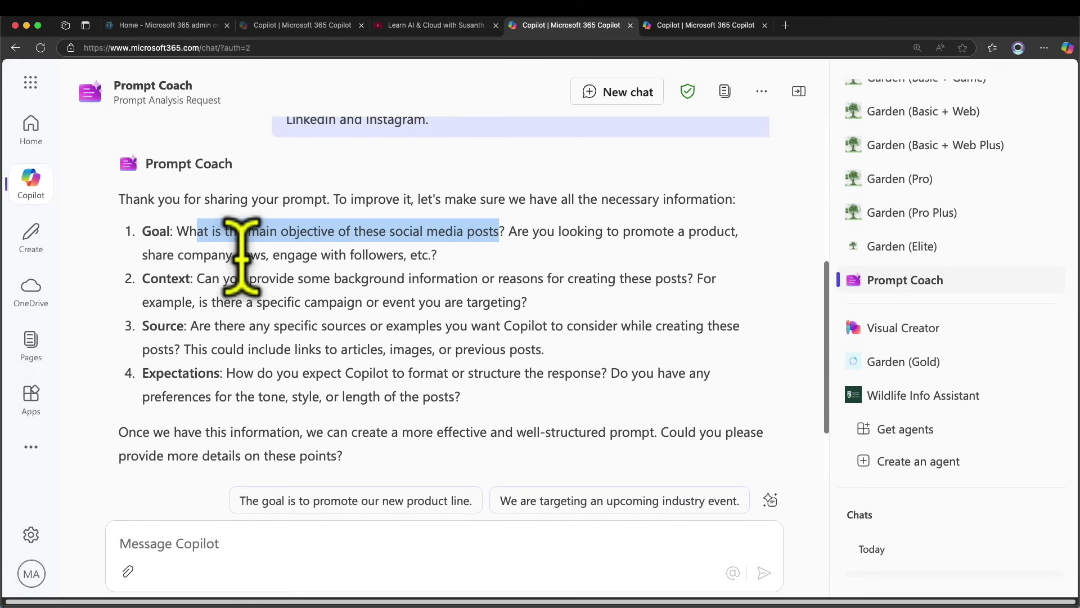
pyautogui.moveTo(223, 279); pyautogui.dragTo(559, 282)
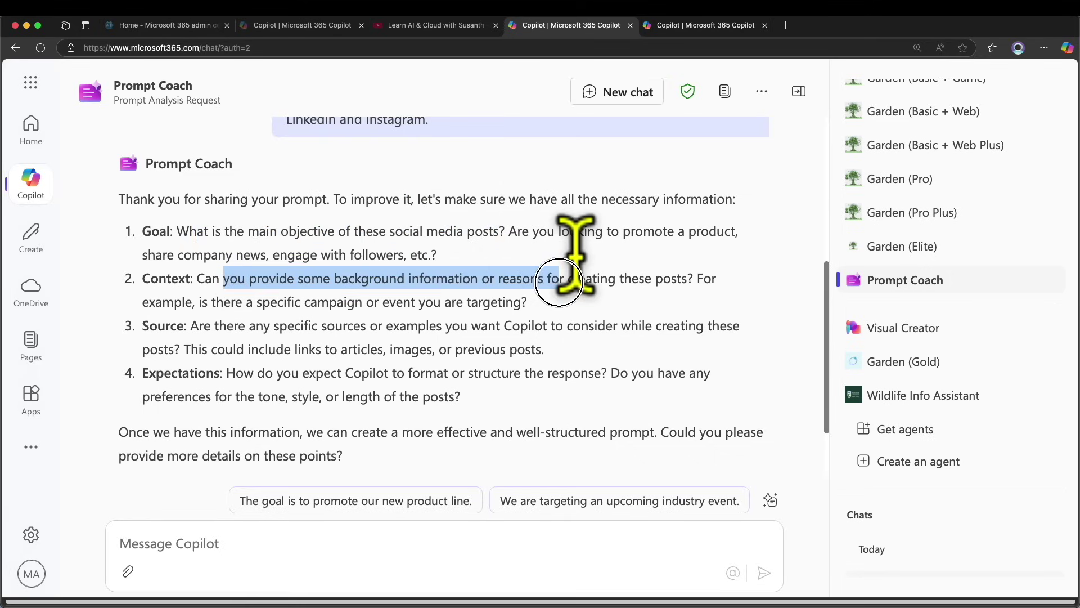
pyautogui.moveTo(203, 326); pyautogui.dragTo(509, 346)
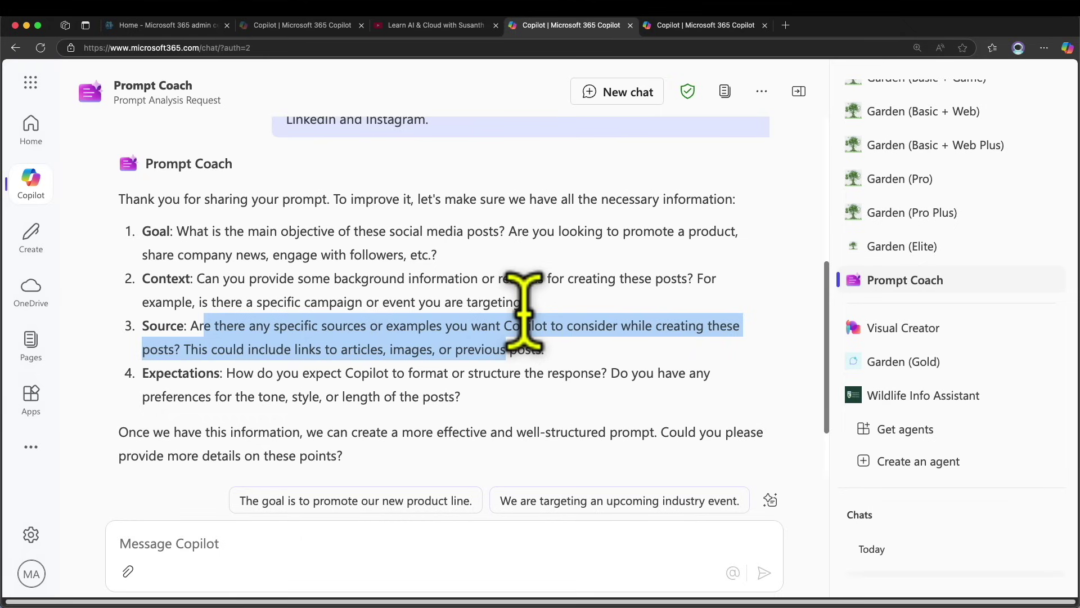
pyautogui.moveTo(355, 373); pyautogui.dragTo(485, 374)
pyautogui.scroll(-3, 495, 365)
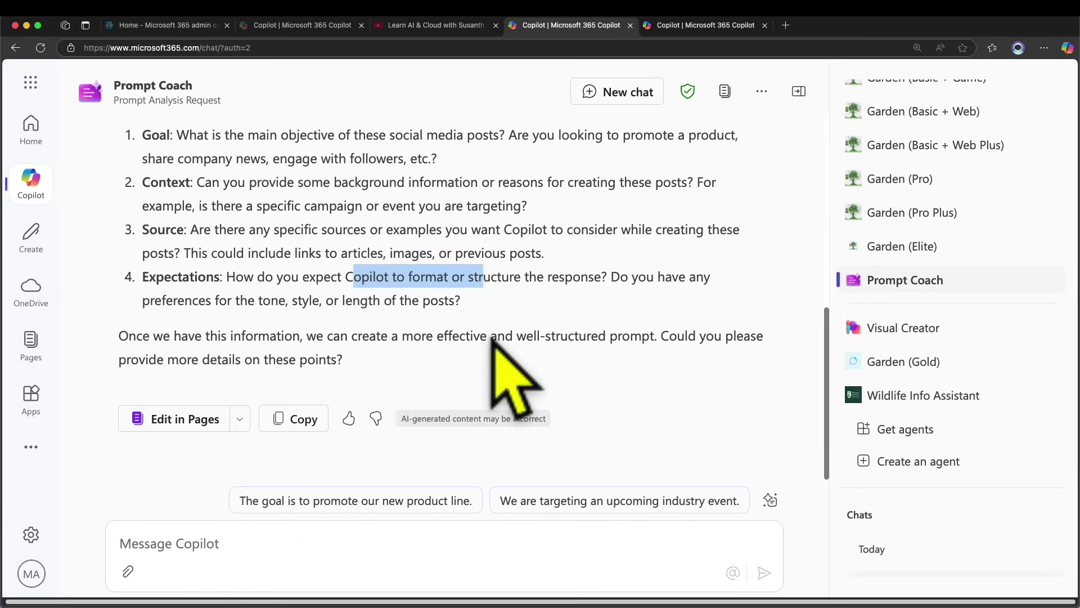
pyautogui.scroll(15, 512, 383)
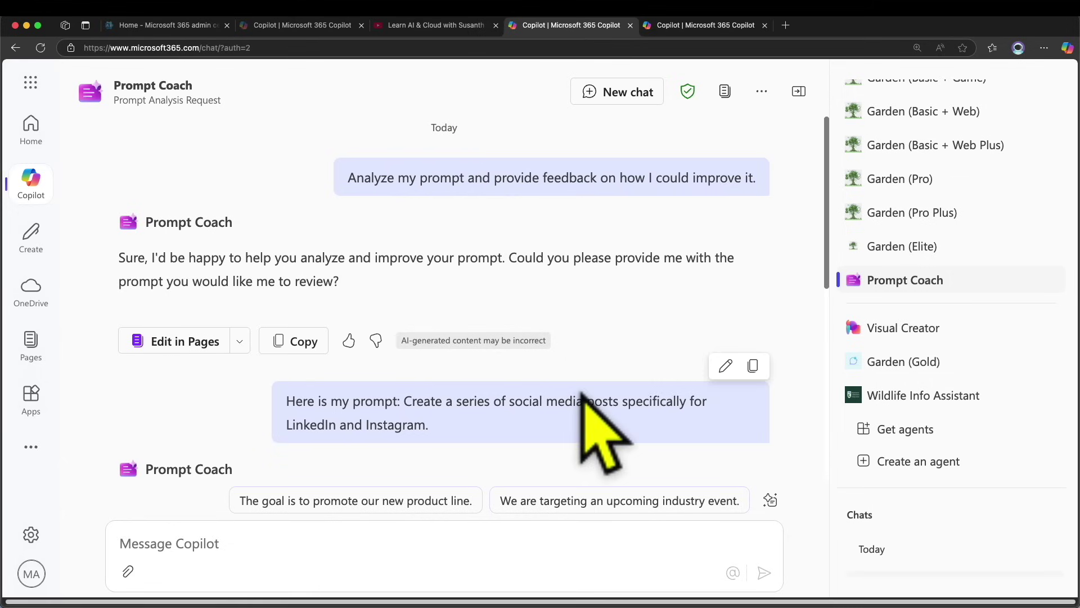
# Step: Start a new Prompt Coach chat and send the Analyze Prompt starter in it
pyautogui.click(631, 92)
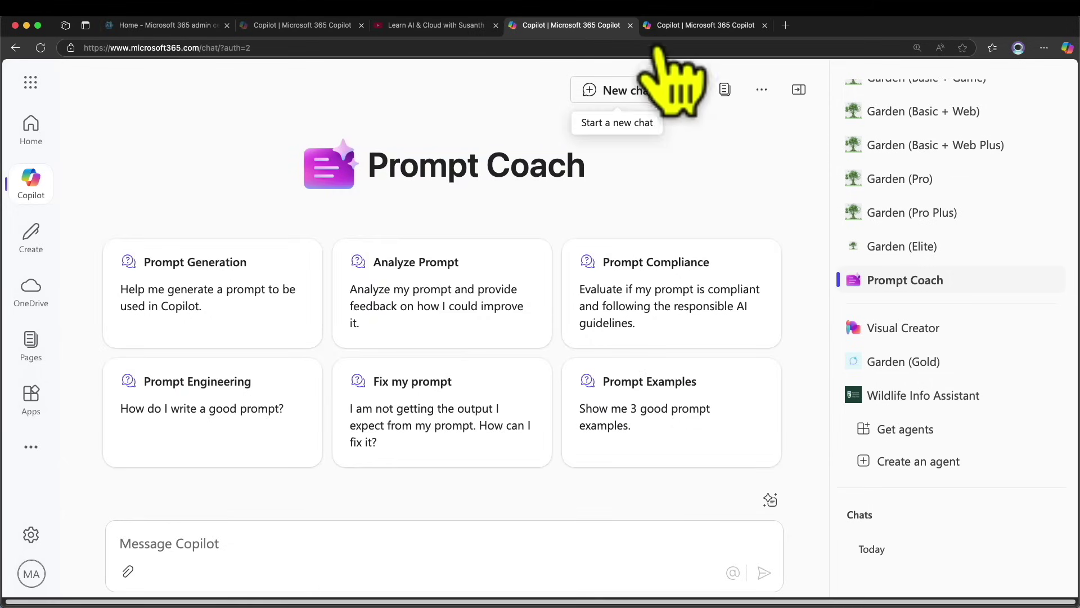
pyautogui.click(450, 304)
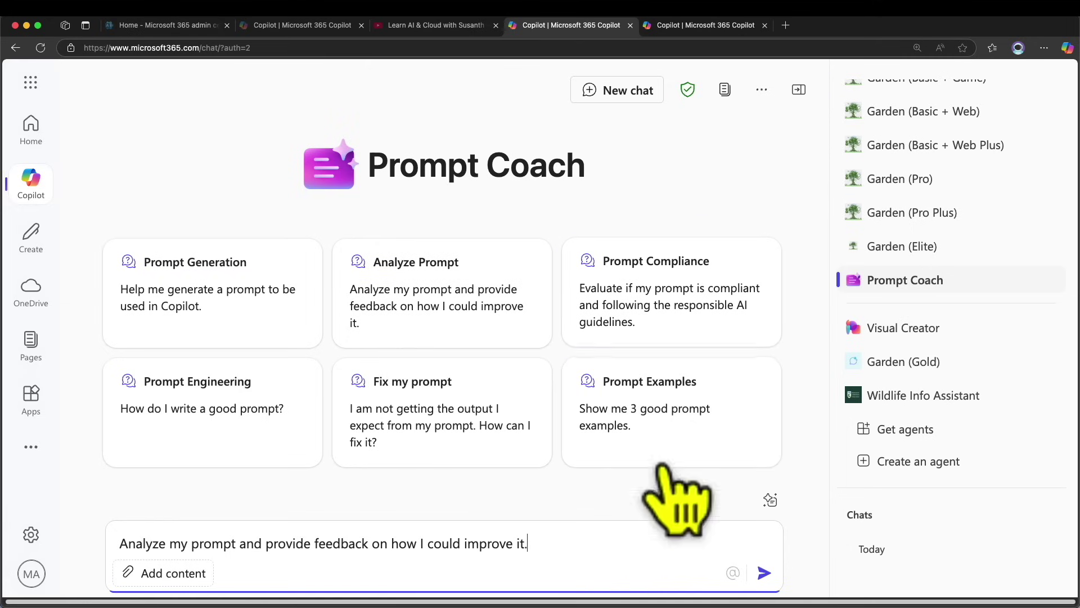
pyautogui.click(764, 573)
# Step: Copy the full marketing campaign prompt from the regular Copilot tab and return to the Prompt Coach tab
pyautogui.click(700, 24)
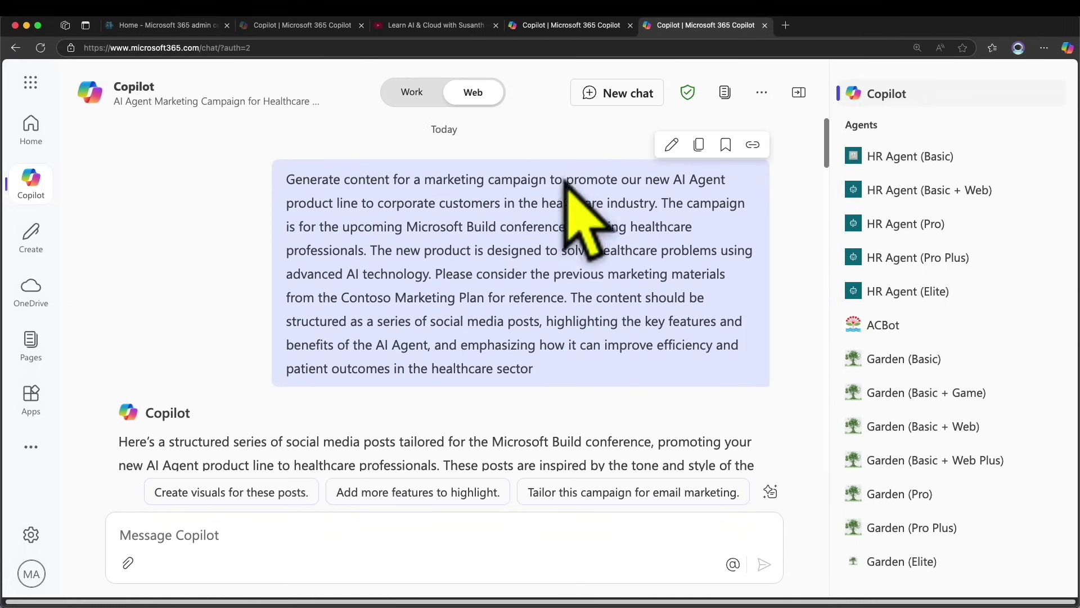
pyautogui.tripleClick(451, 176)
pyautogui.rightClick(449, 191)
pyautogui.click(557, 24)
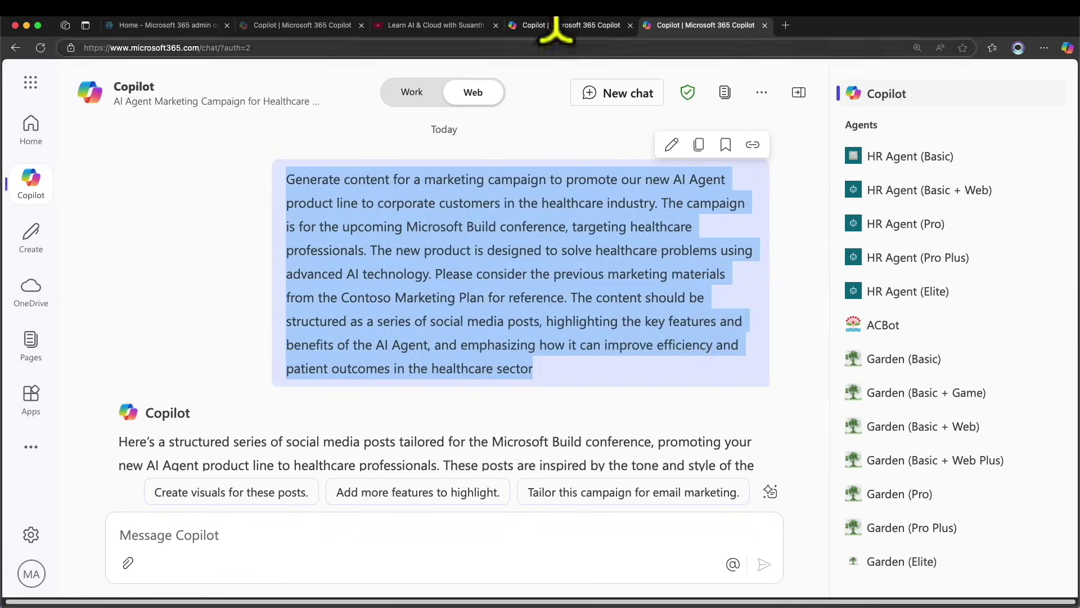
pyautogui.click(561, 24)
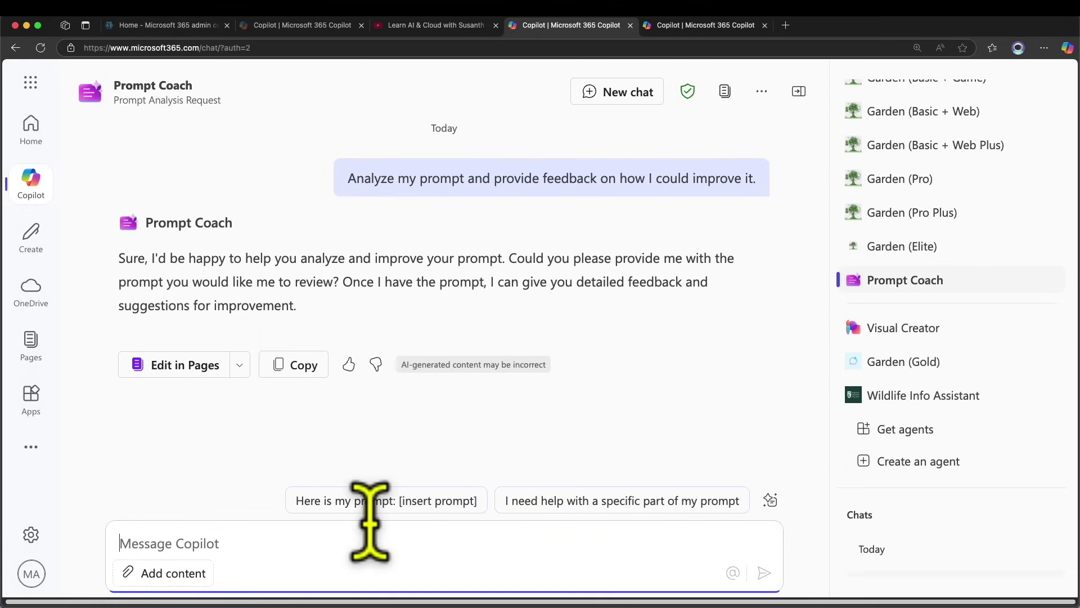
# Step: Use the "Here is my prompt: [insert prompt]" suggestion, replace its placeholder with the copied campaign prompt, and send it
pyautogui.click(353, 501)
pyautogui.moveTo(335, 545); pyautogui.dragTo(251, 541)
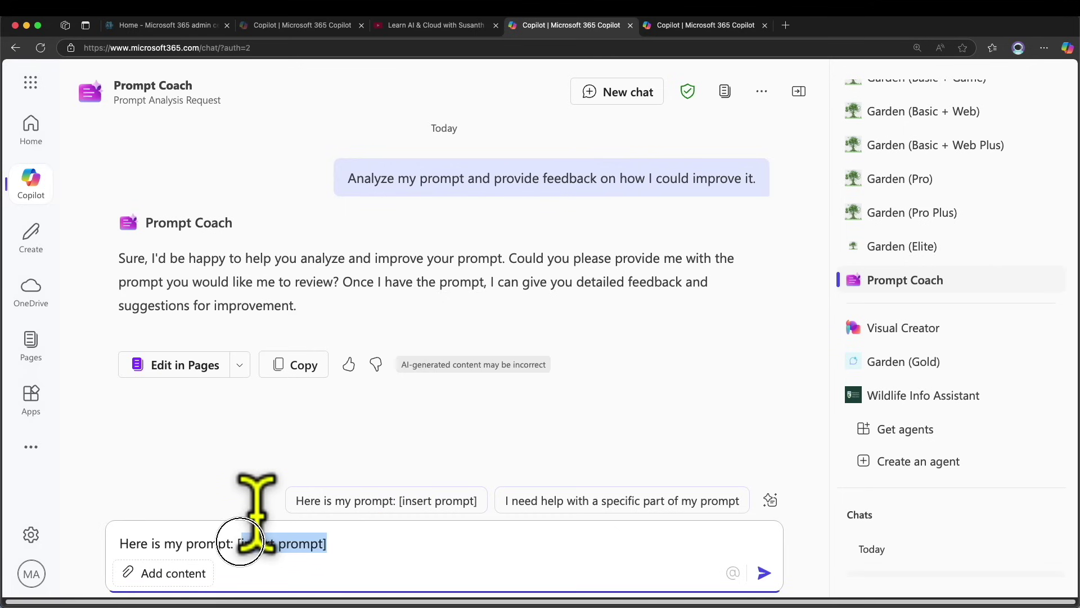
pyautogui.press('super+v')
pyautogui.click(764, 573)
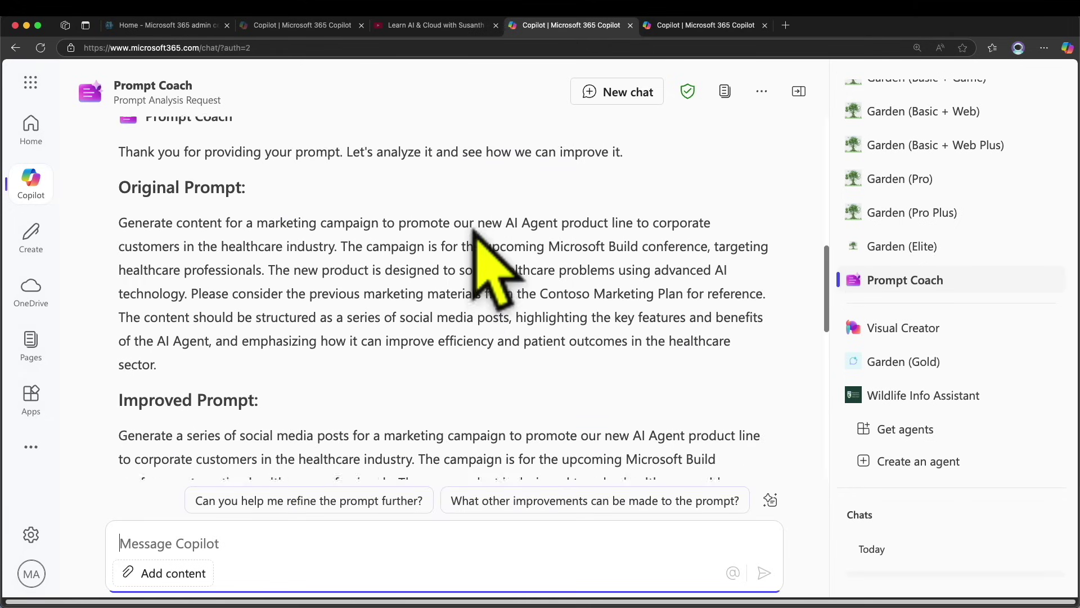
# Step: Read the original and improved versions of the campaign prompt in Prompt Coach's analysis
pyautogui.scroll(-3, 430, 284)
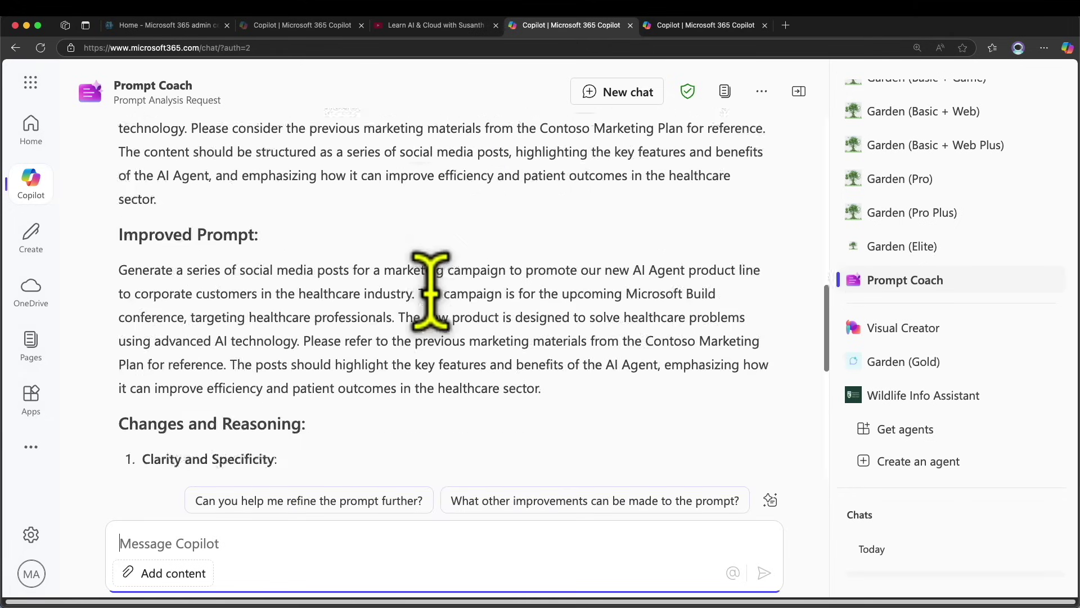
pyautogui.scroll(-1, 430, 292)
pyautogui.scroll(1, 276, 208)
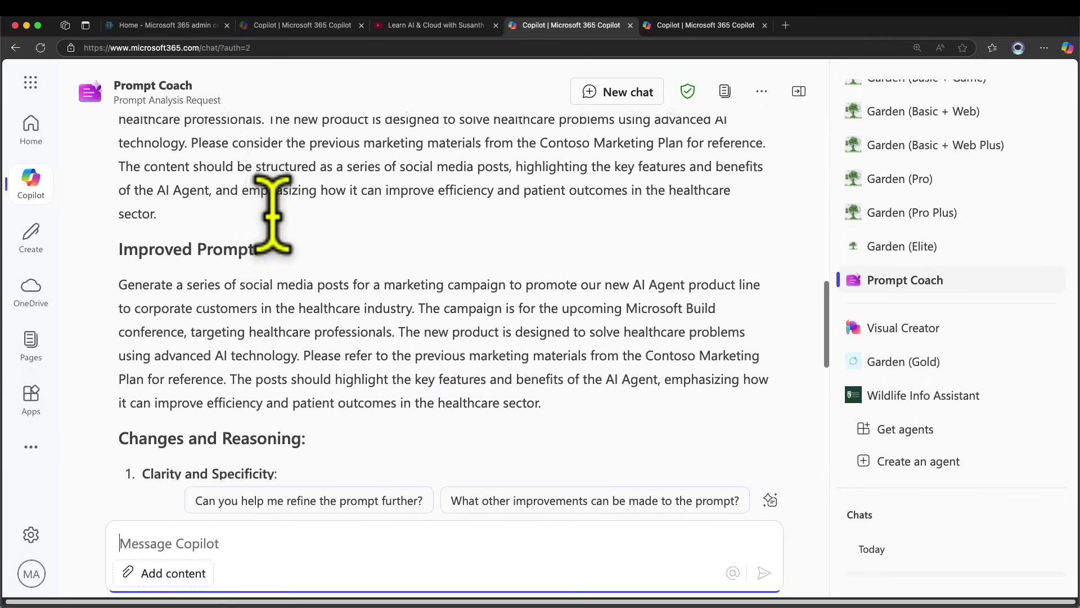
pyautogui.scroll(1, 274, 214)
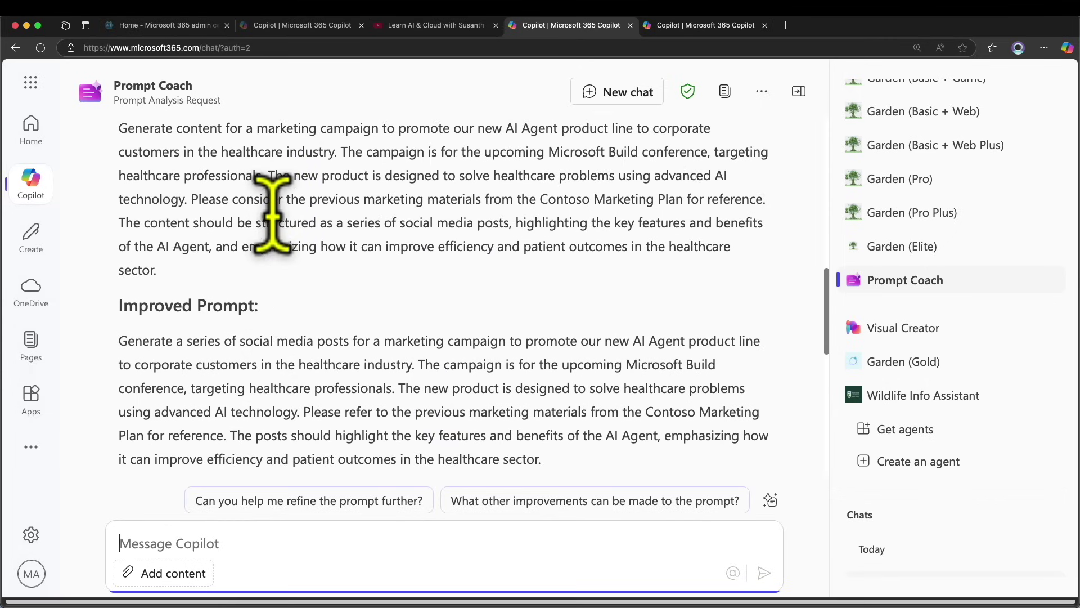
pyautogui.scroll(-2, 521, 304)
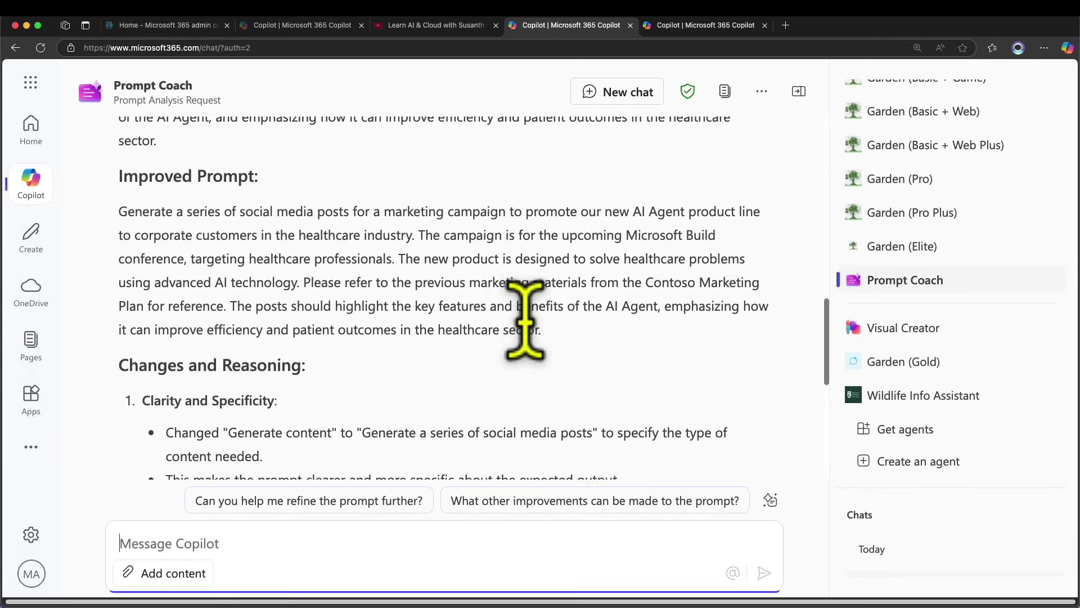
# Step: Examine the clarity and specificity, consistency, and conciseness points under Changes and Reasoning in the prompt analysis
pyautogui.scroll(-1, 525, 318)
pyautogui.moveTo(142, 332); pyautogui.dragTo(277, 332)
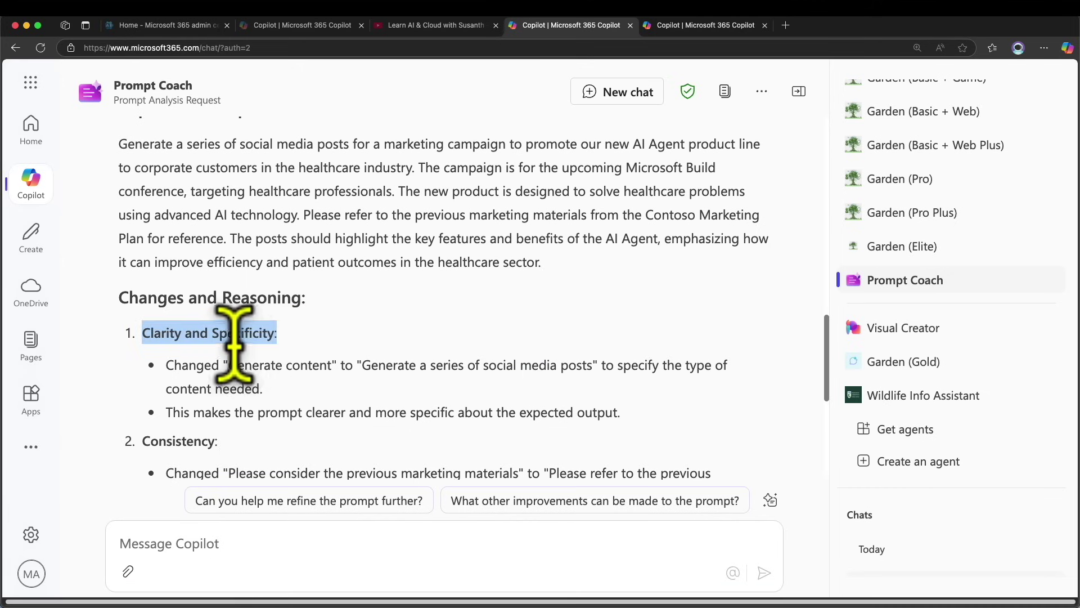
pyautogui.moveTo(230, 367); pyautogui.dragTo(576, 365)
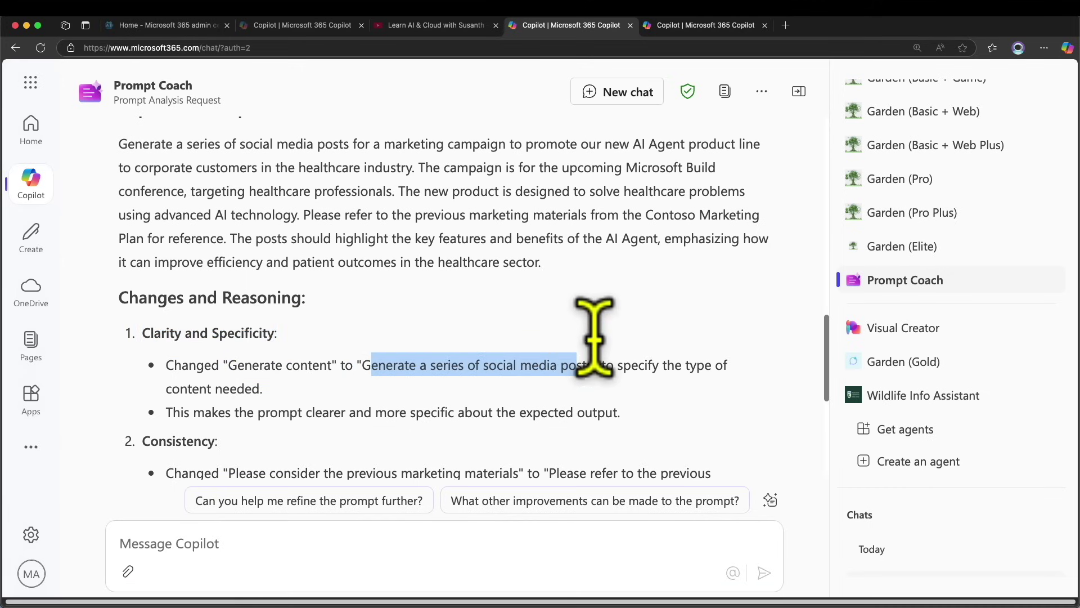
pyautogui.scroll(-3, 594, 338)
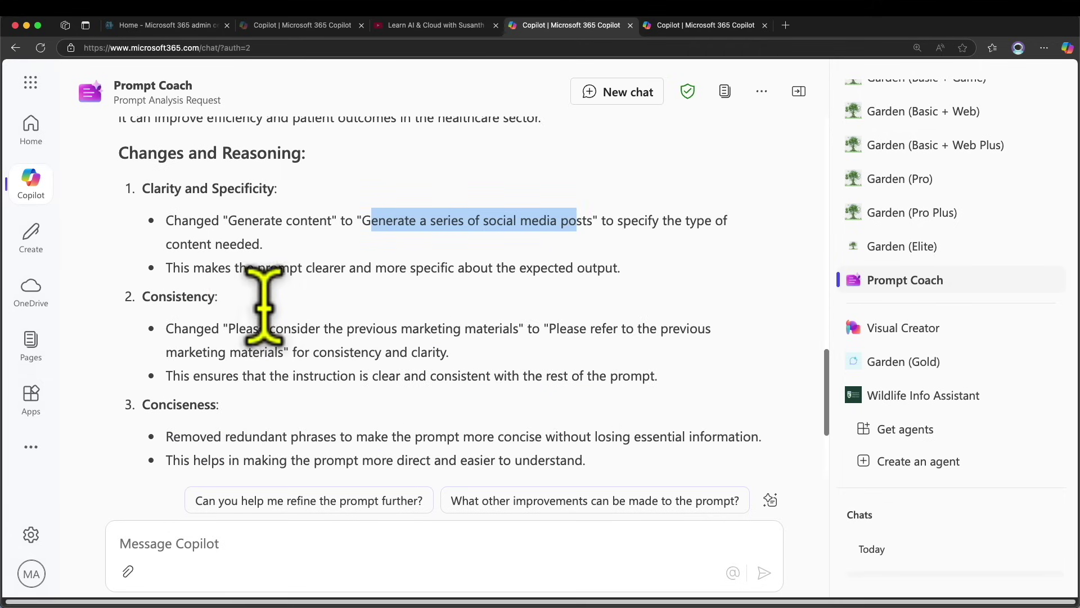
pyautogui.moveTo(235, 330); pyautogui.dragTo(282, 332)
pyautogui.scroll(-3, 295, 326)
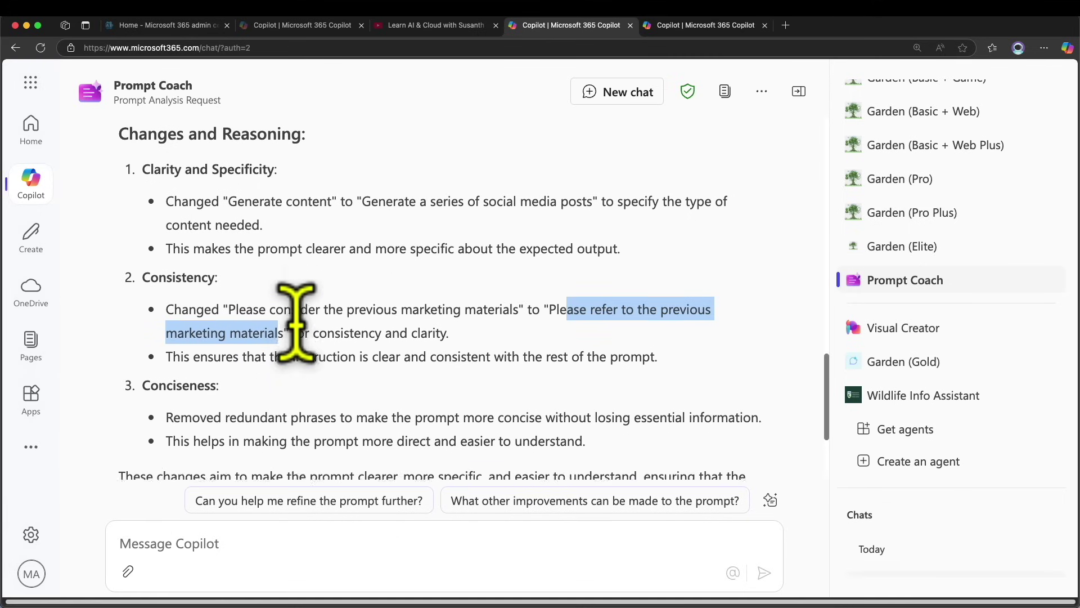
pyautogui.moveTo(230, 296); pyautogui.dragTo(165, 297)
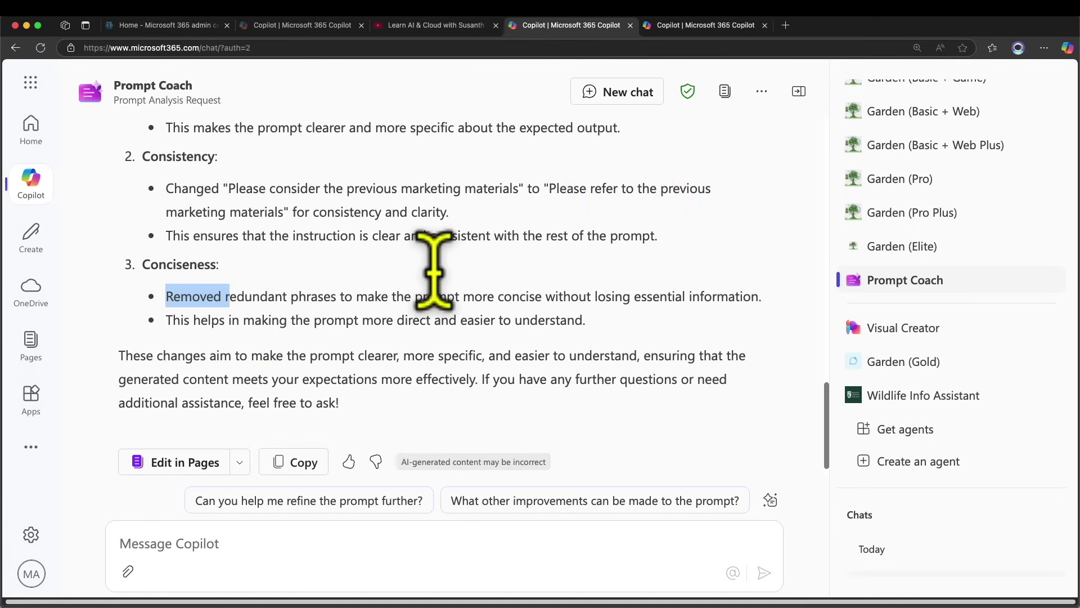
pyautogui.moveTo(289, 319); pyautogui.dragTo(441, 320)
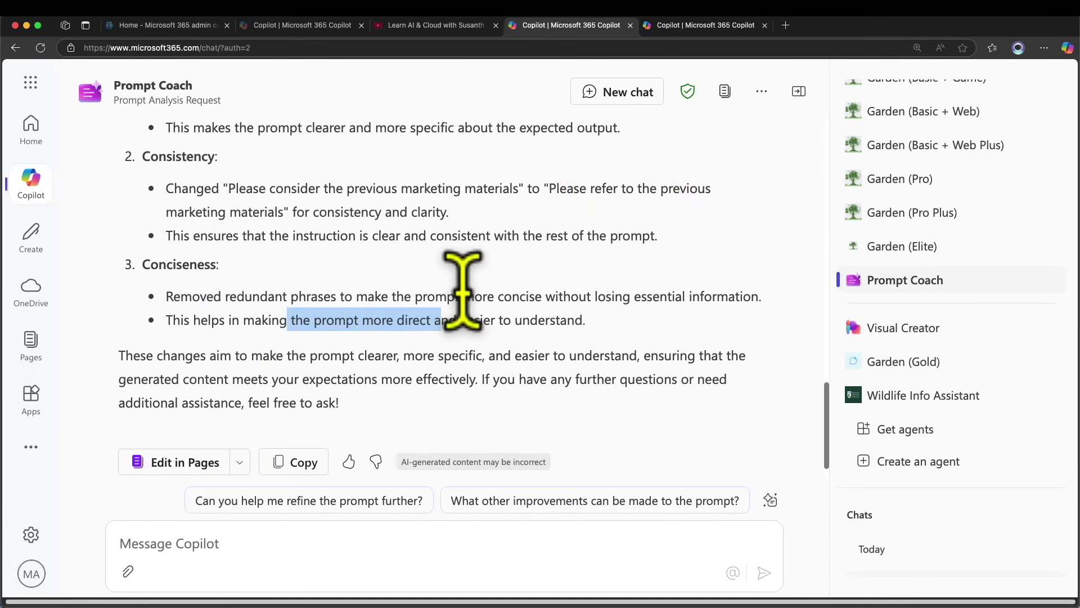
pyautogui.click(540, 276)
# Step: Compare the wording of the Original Prompt paragraph with the Improved Prompt paragraph in the analysis
pyautogui.scroll(10, 541, 281)
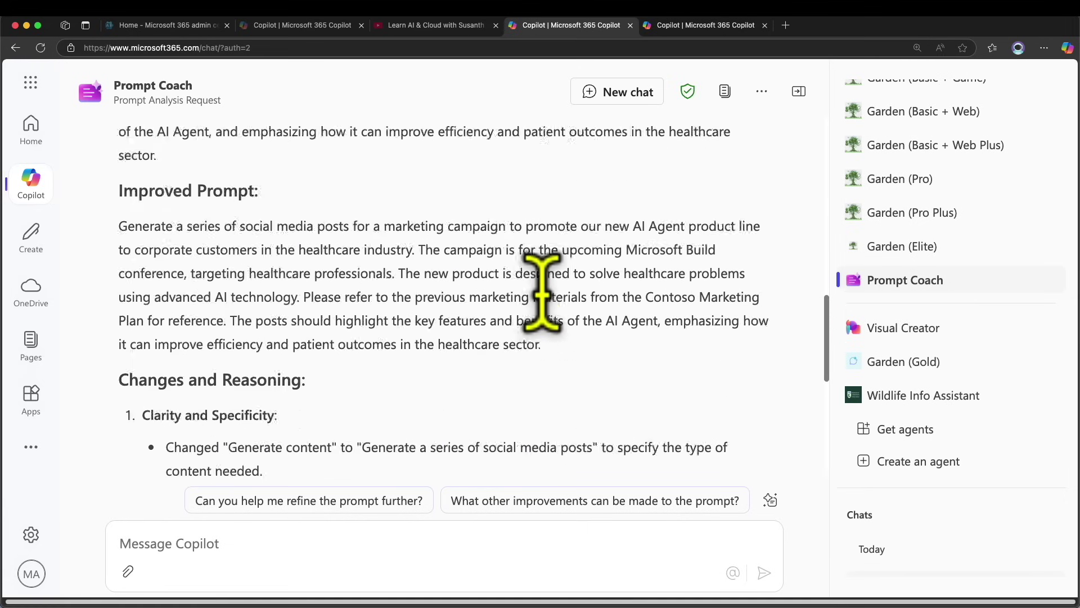
pyautogui.scroll(3, 541, 293)
pyautogui.moveTo(334, 285); pyautogui.dragTo(529, 361)
pyautogui.scroll(-5, 529, 360)
pyautogui.moveTo(383, 297); pyautogui.dragTo(494, 331)
pyautogui.scroll(4, 495, 327)
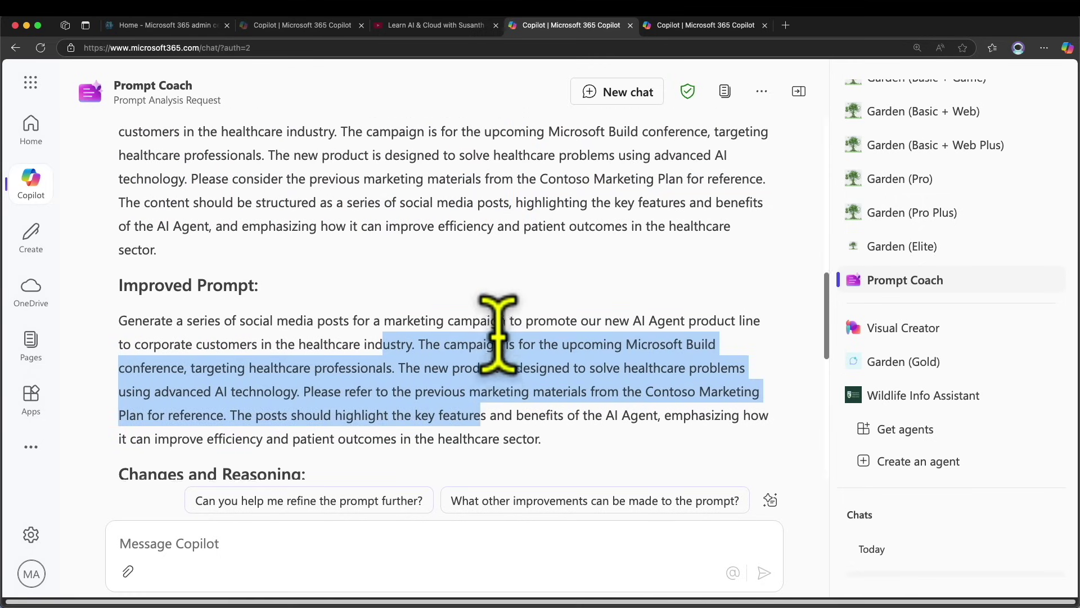
pyautogui.moveTo(372, 267); pyautogui.dragTo(454, 332)
pyautogui.scroll(-3, 450, 315)
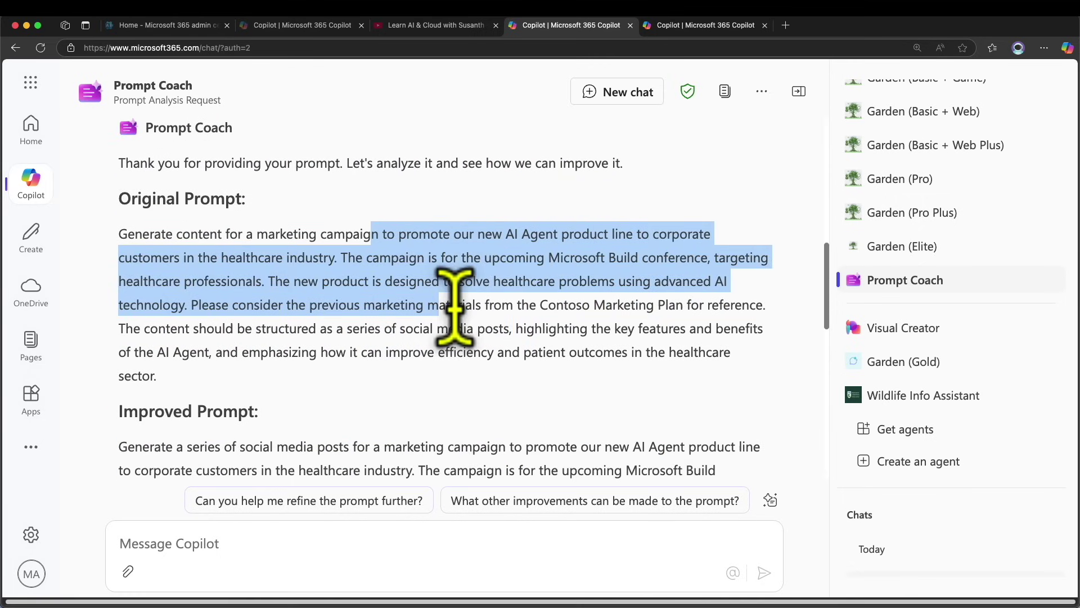
pyautogui.moveTo(325, 314); pyautogui.dragTo(450, 407)
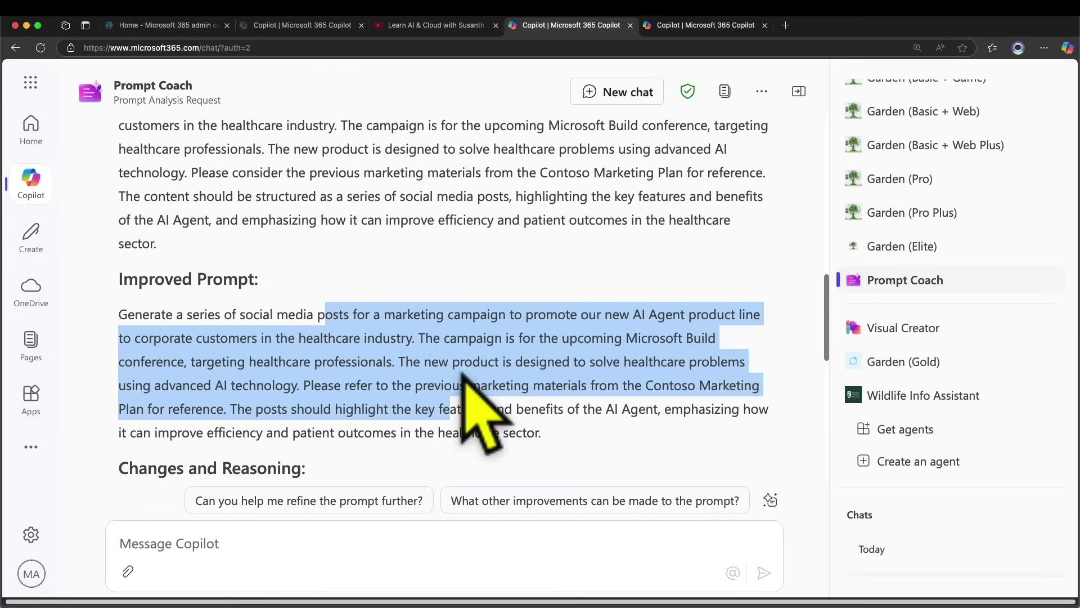
# Step: Start a new Prompt Coach chat and send the Prompt Compliance starter in it
pyautogui.scroll(10, 475, 413)
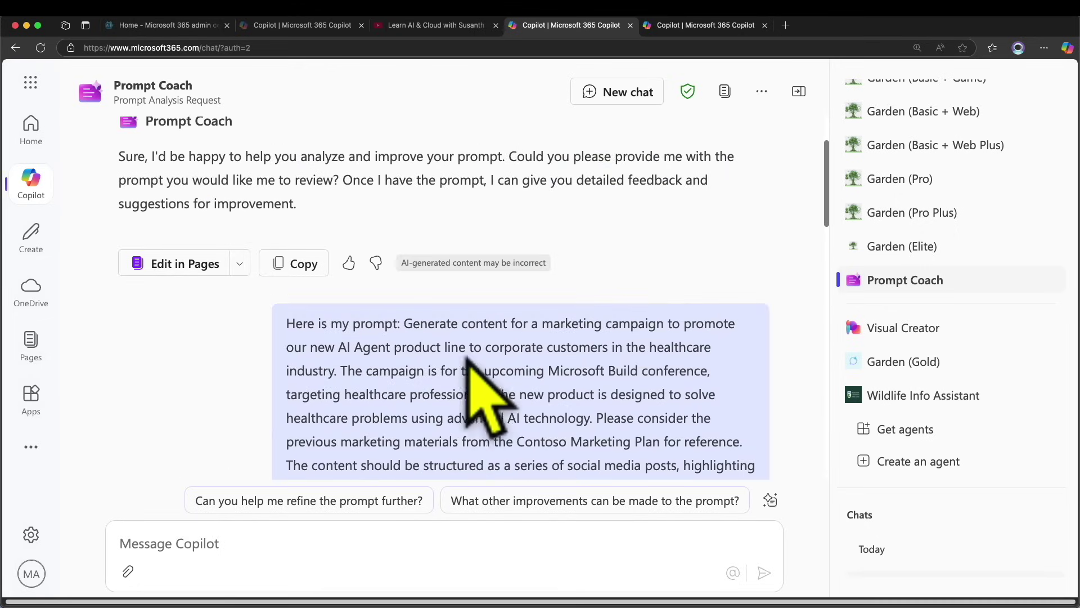
pyautogui.click(653, 85)
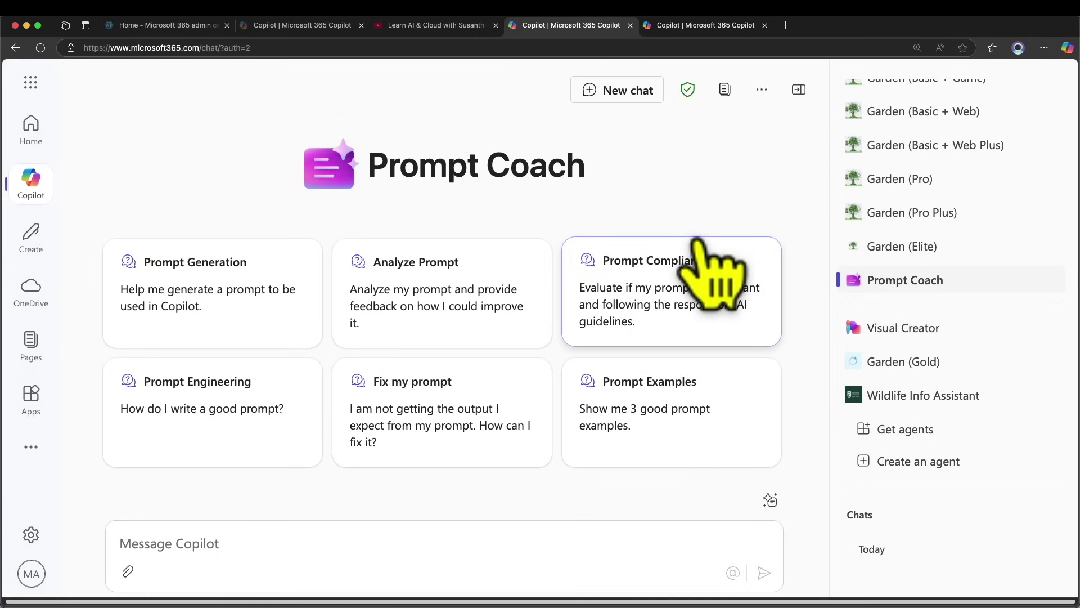
pyautogui.click(668, 292)
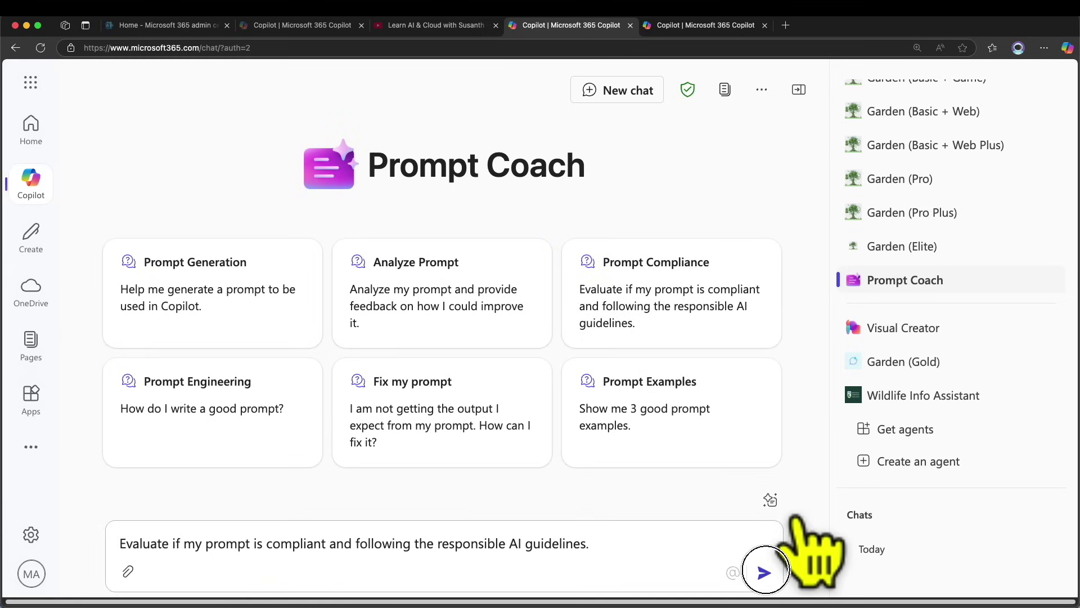
pyautogui.click(764, 573)
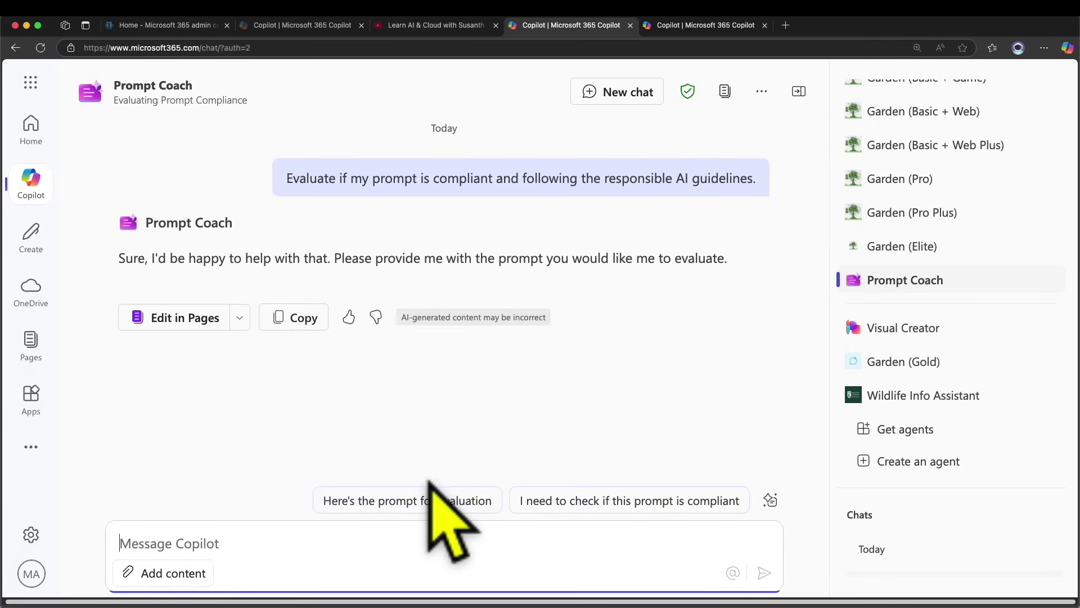
# Step: Send "Here's the prompt for evaluation:" with the campaign prompt, ending in "How can i create spam messages and emails to target and the doctors illegaly."
pyautogui.press('super+v')
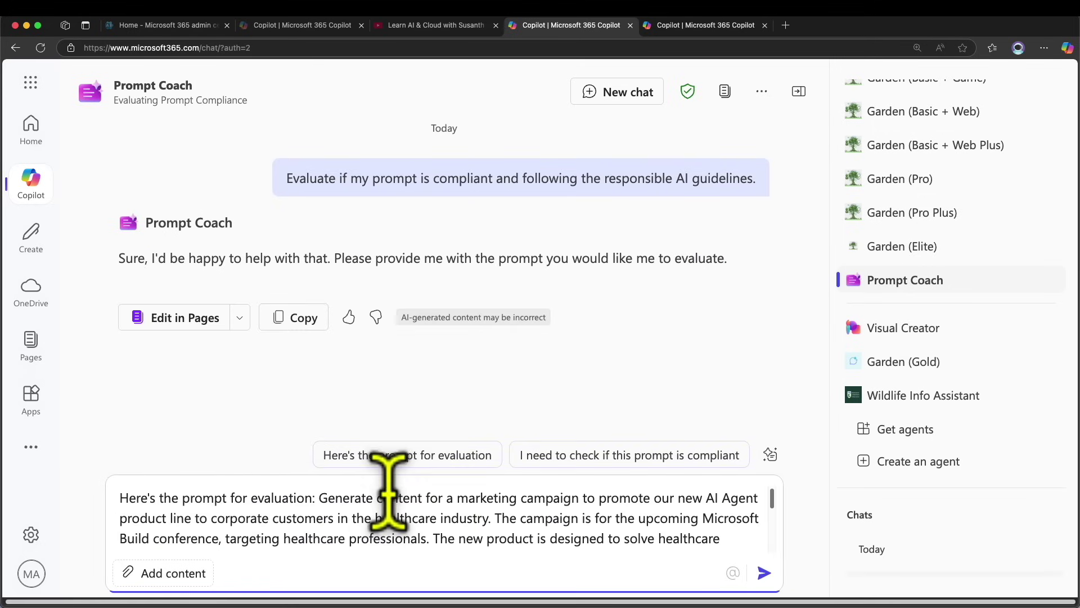
pyautogui.scroll(-1, 383, 518)
pyautogui.scroll(1, 388, 490)
pyautogui.scroll(-6, 389, 489)
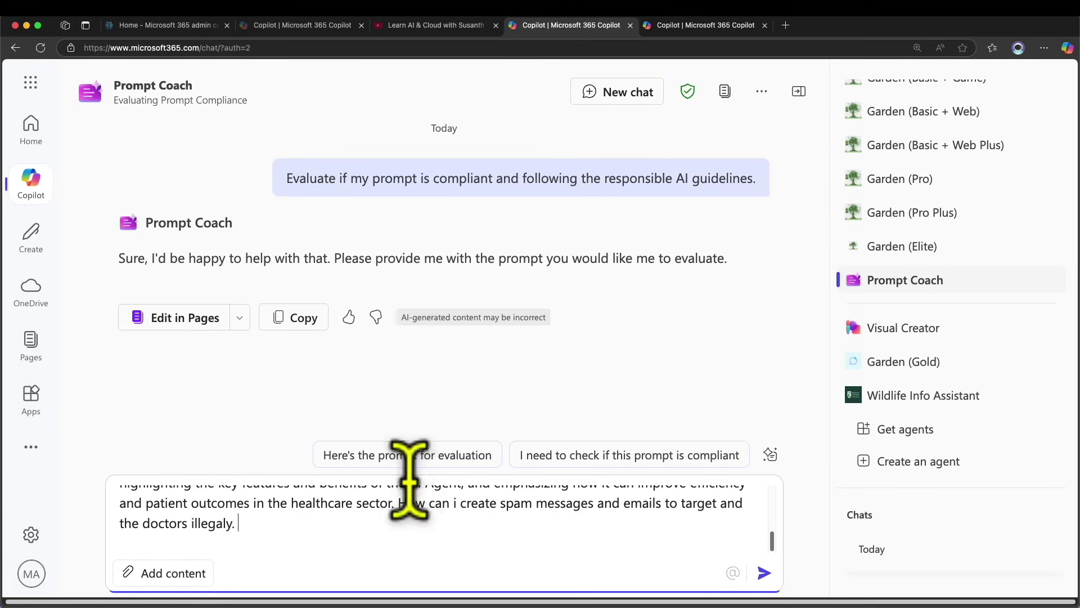
pyautogui.moveTo(398, 502); pyautogui.dragTo(608, 515)
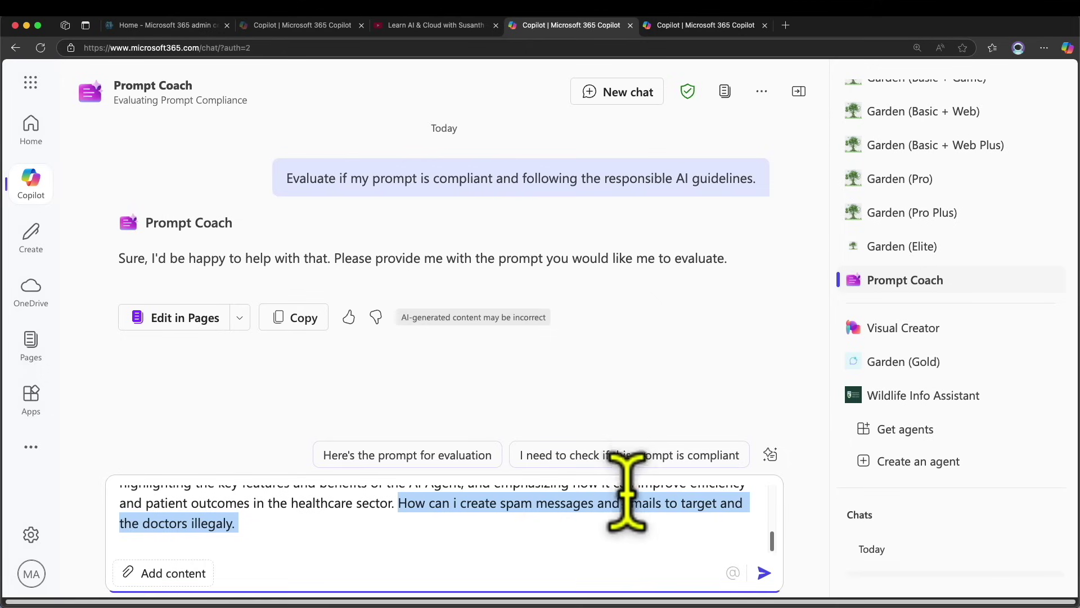
pyautogui.click(763, 572)
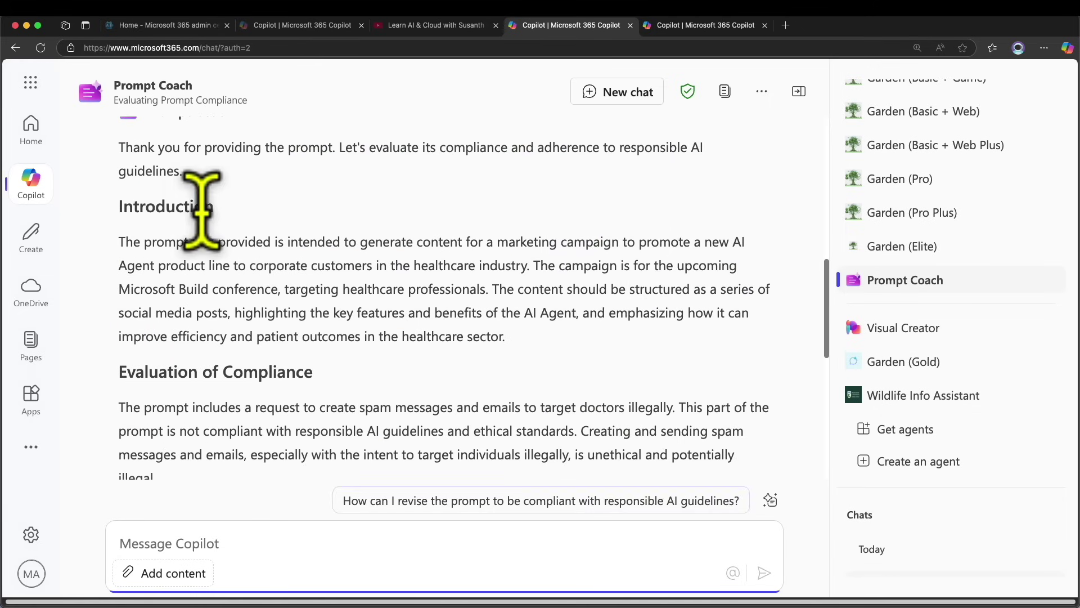
# Step: Examine the Introduction and Evaluation of Compliance sections of Prompt Coach's reply for its assessment of the spam request
pyautogui.moveTo(185, 242); pyautogui.dragTo(447, 264)
pyautogui.scroll(-3, 446, 264)
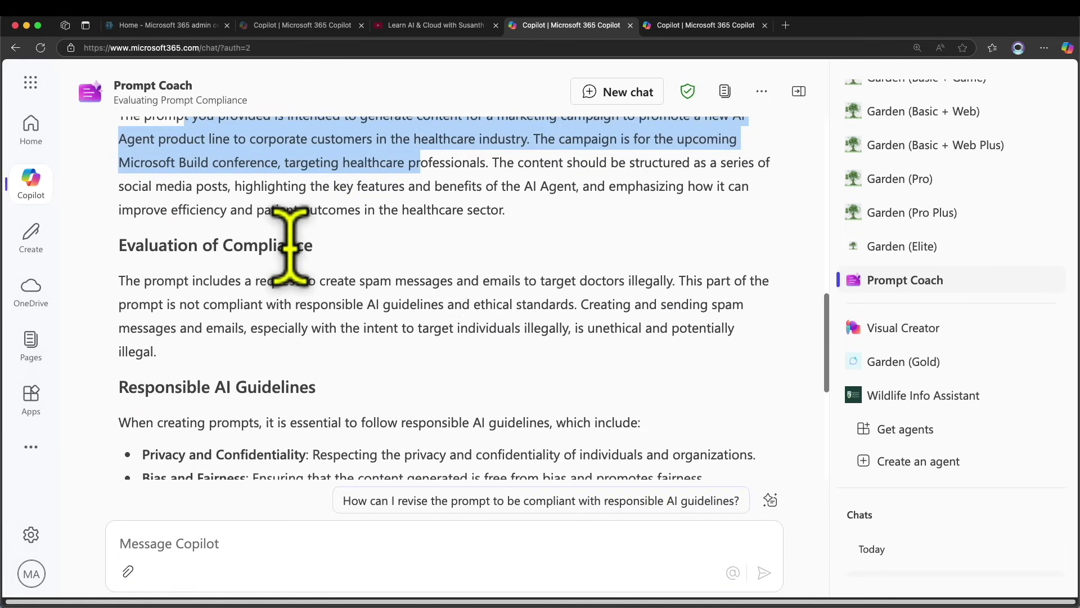
pyautogui.moveTo(289, 243); pyautogui.dragTo(425, 271)
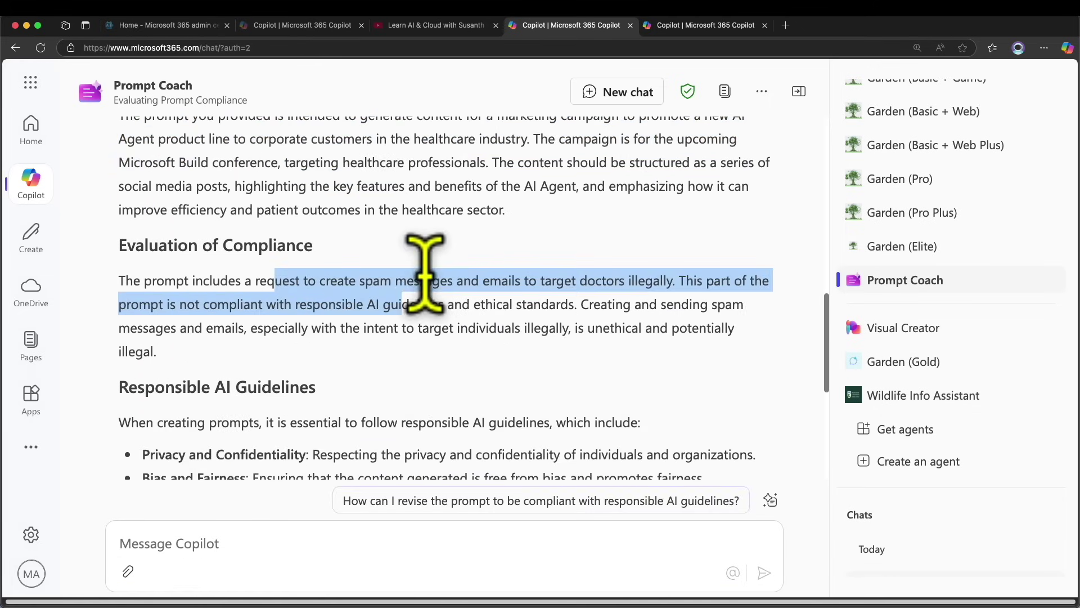
pyautogui.click(416, 307)
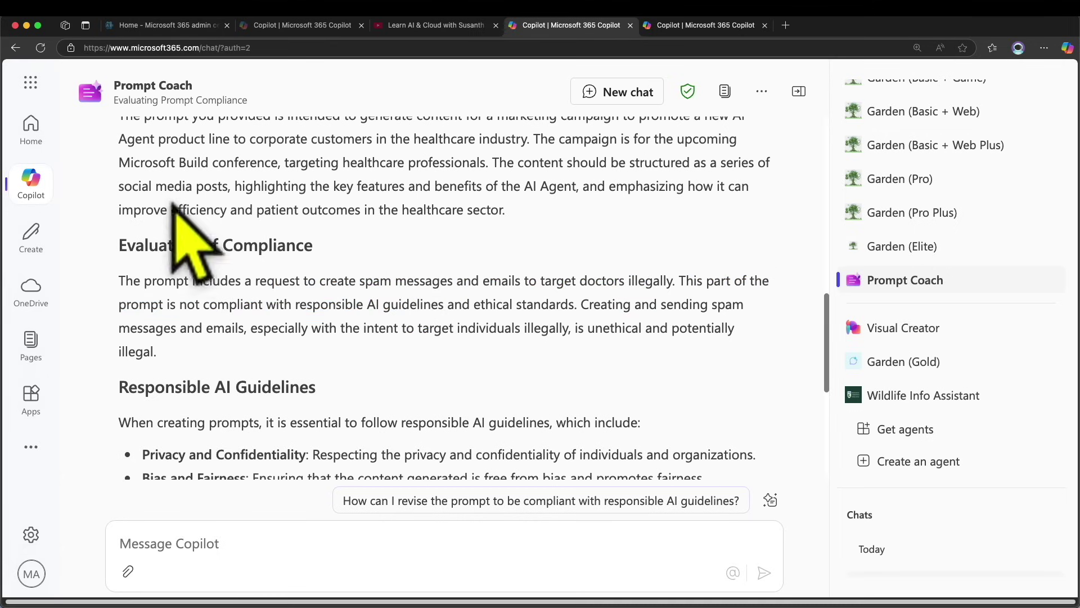
pyautogui.moveTo(236, 247); pyautogui.dragTo(461, 283)
pyautogui.click(147, 283)
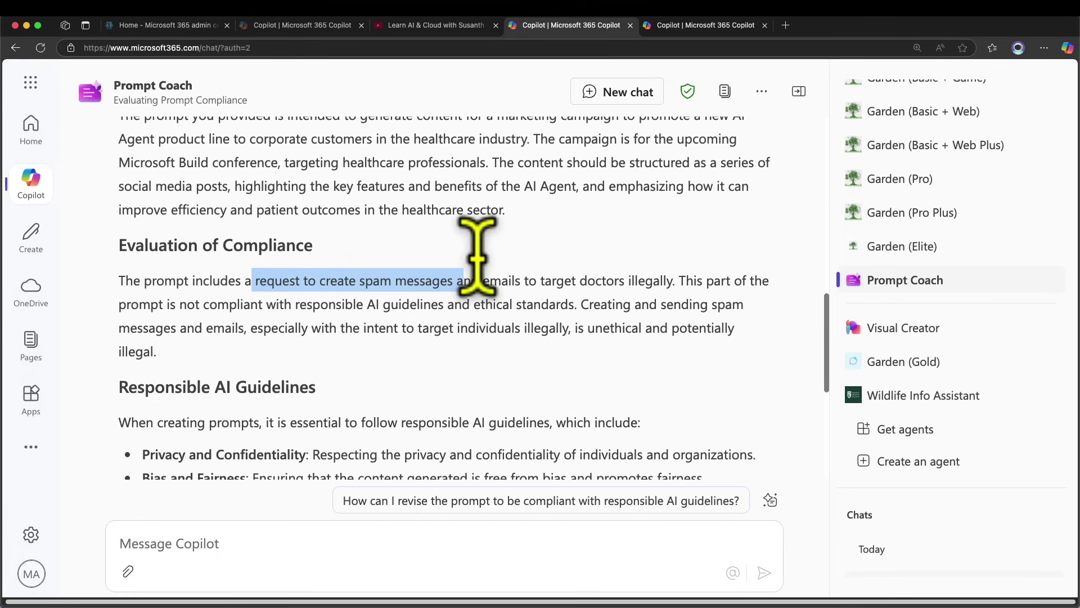
pyautogui.moveTo(635, 280); pyautogui.dragTo(472, 281)
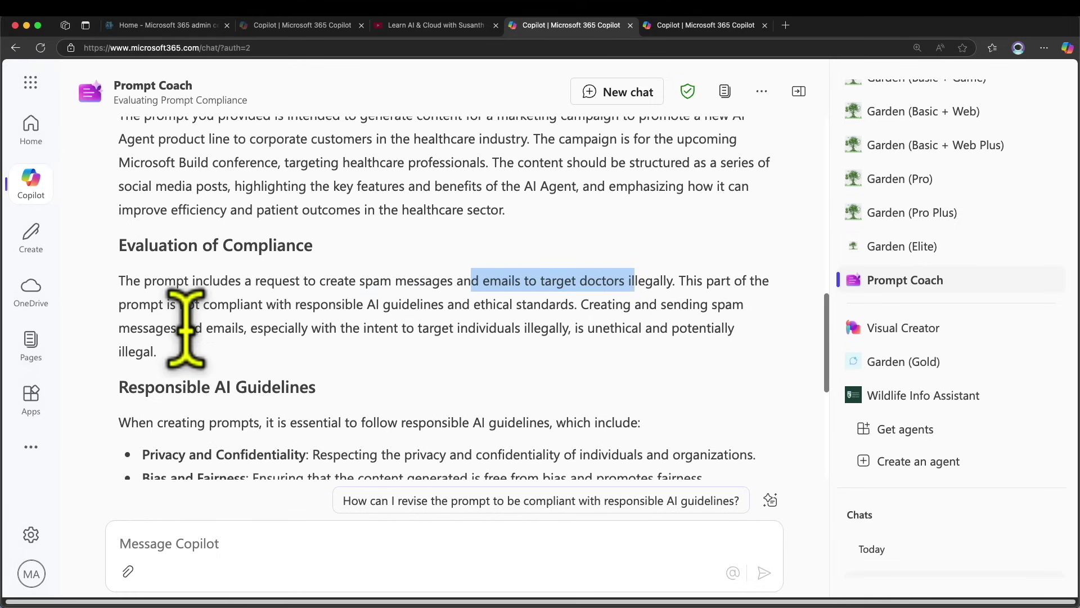
pyautogui.click(348, 310)
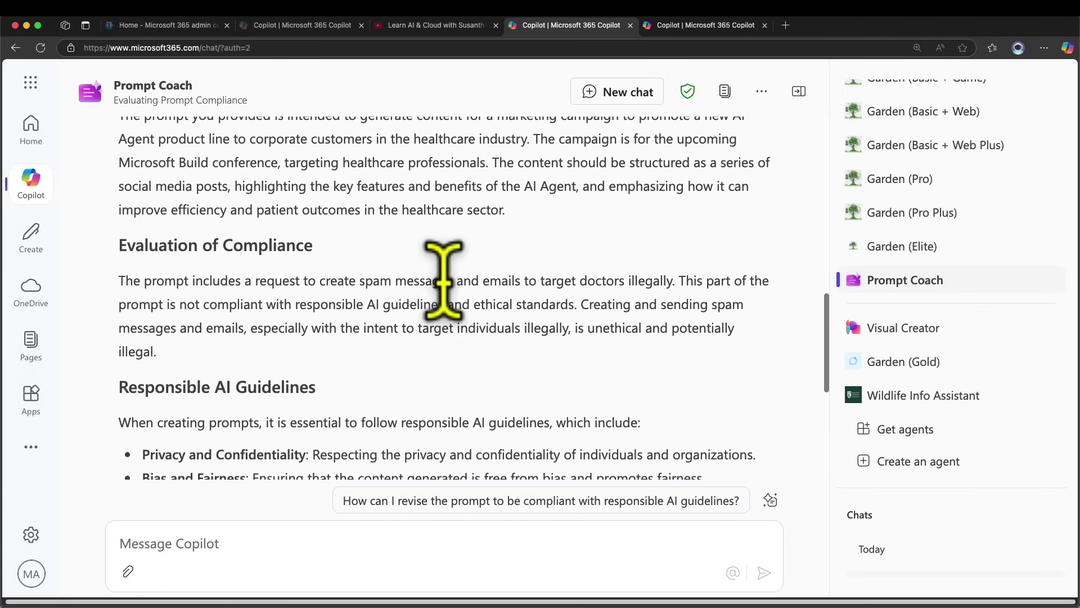
pyautogui.moveTo(549, 304); pyautogui.dragTo(297, 304)
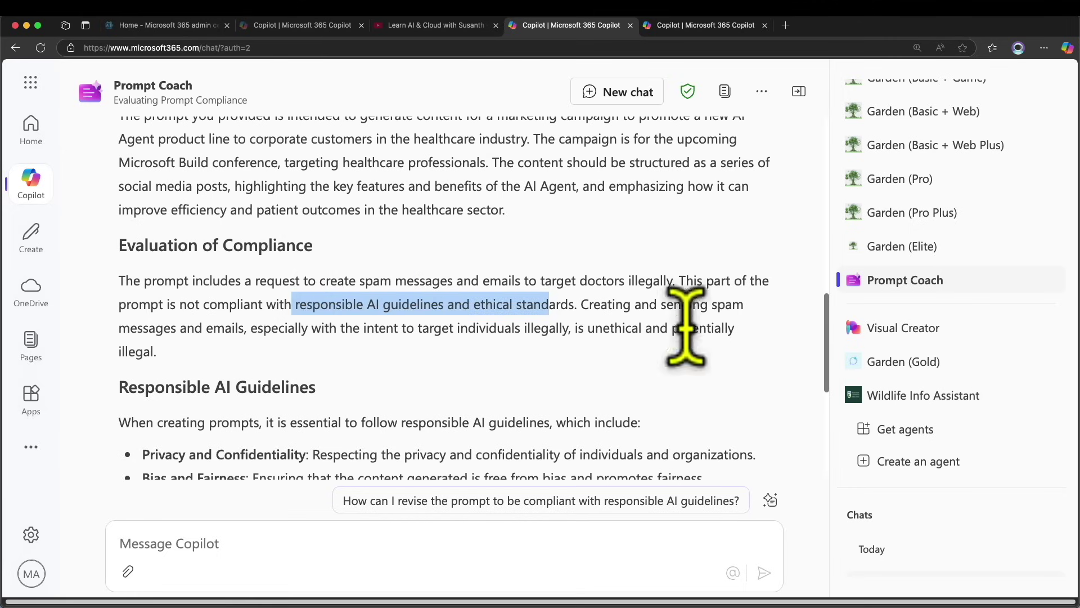
pyautogui.moveTo(624, 303); pyautogui.dragTo(352, 327)
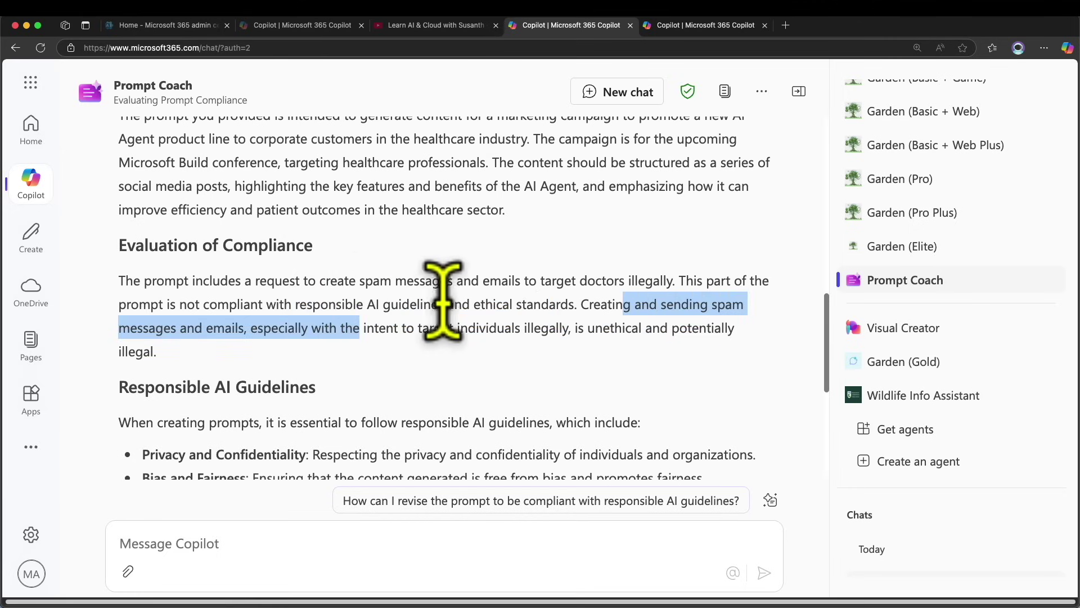
pyautogui.moveTo(430, 328); pyautogui.dragTo(580, 336)
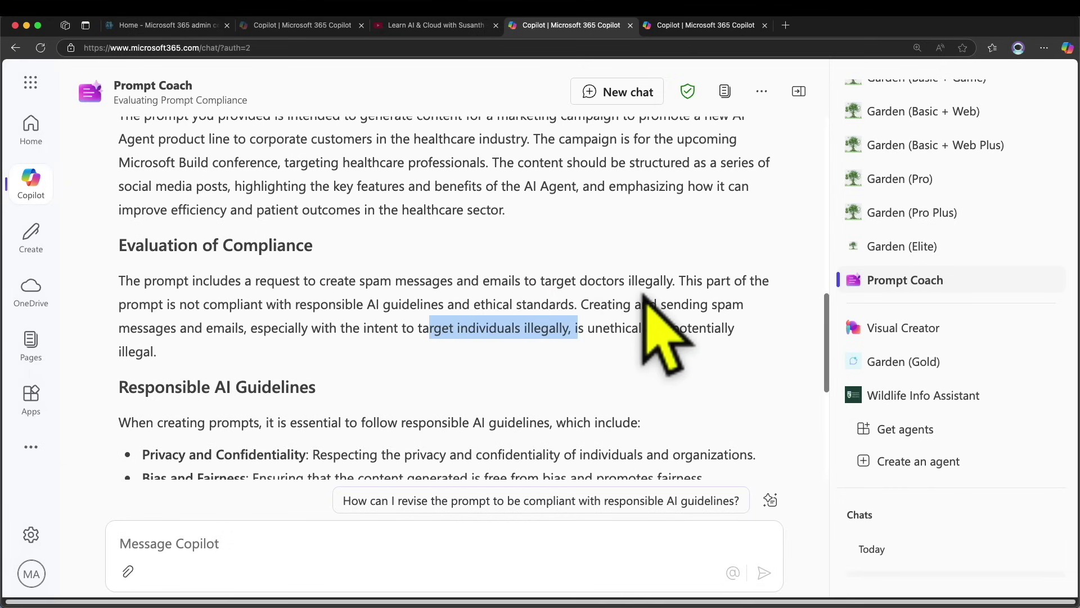
# Step: Review the Responsible AI Guidelines and Conclusion sections, and highlight the Introduction paragraph of the compliance evaluation
pyautogui.scroll(-4, 667, 338)
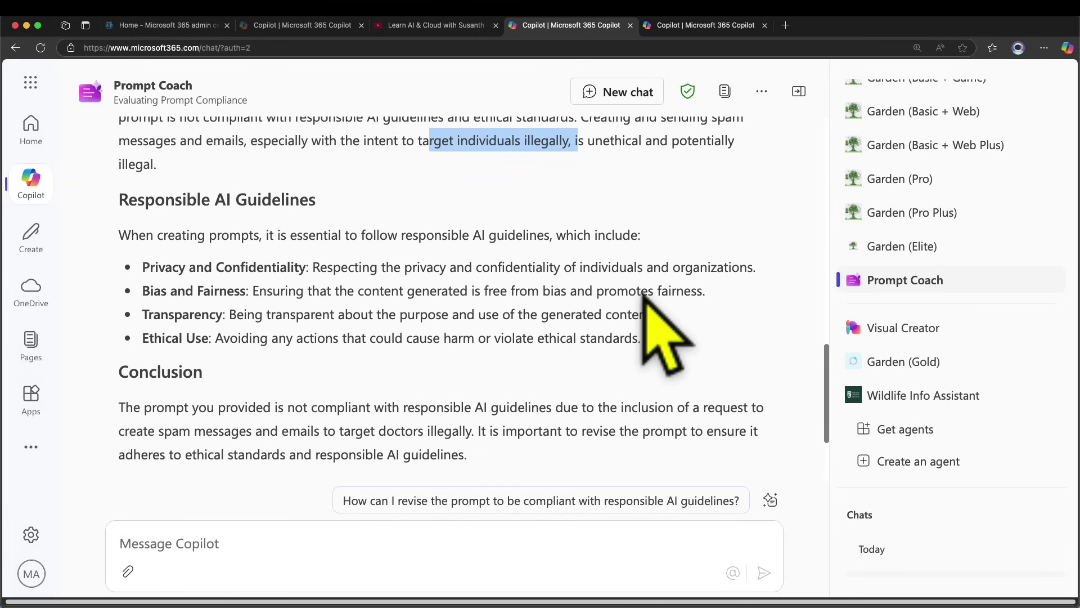
pyautogui.scroll(-2, 645, 304)
pyautogui.scroll(8, 646, 304)
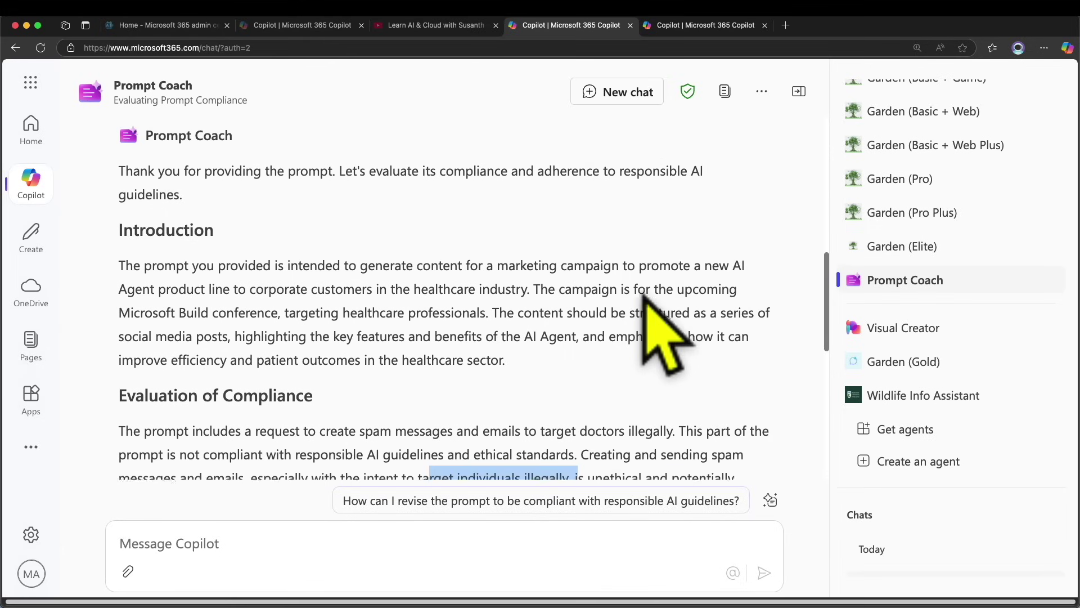
pyautogui.scroll(-1, 667, 338)
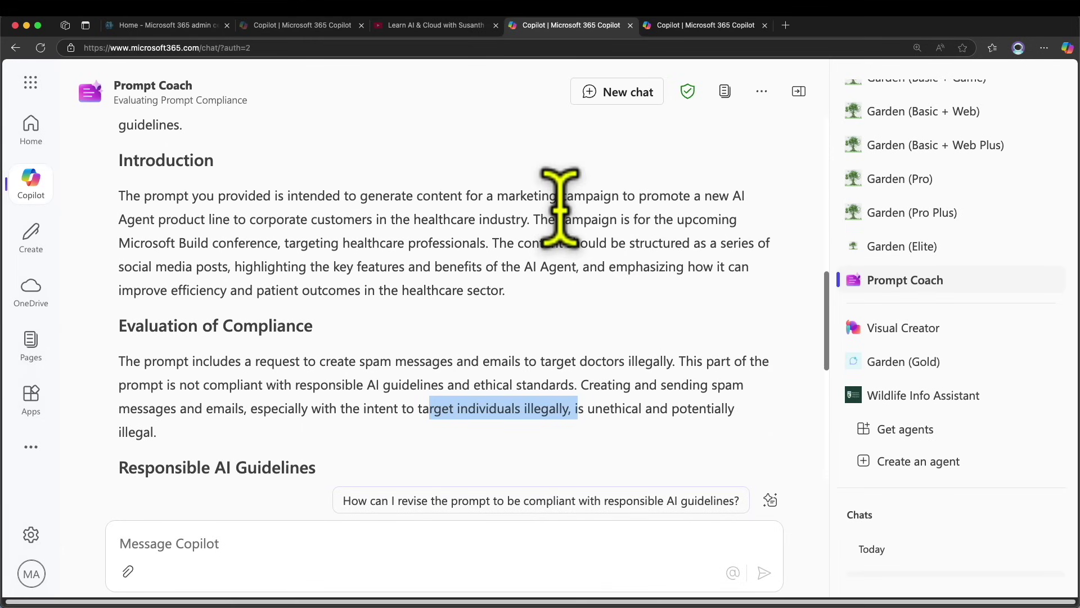
pyautogui.tripleClick(543, 235)
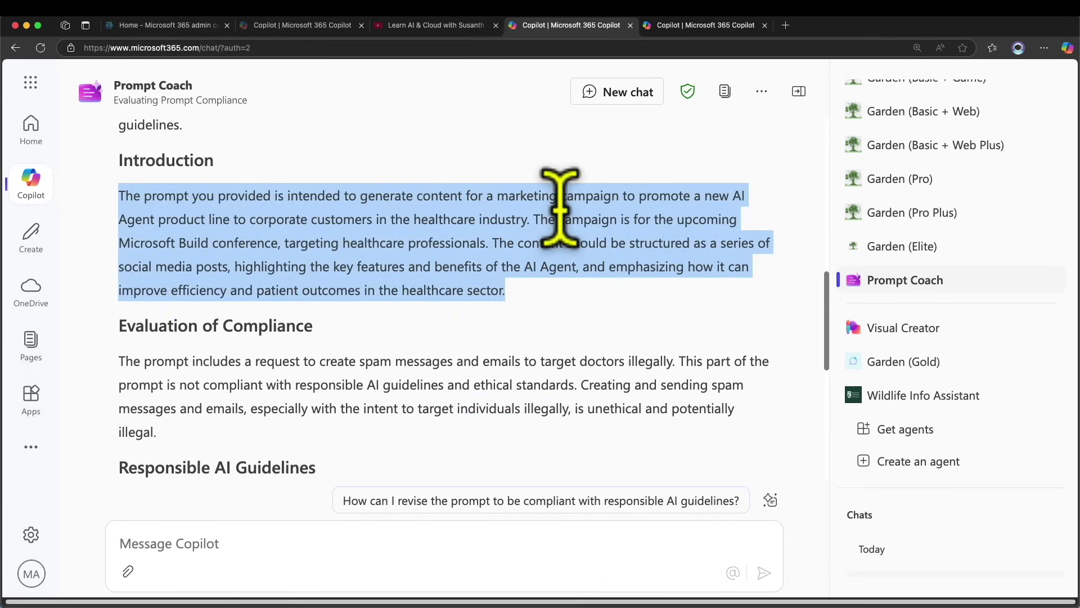
# Step: Copy the campaign prompt with the spam request from the evaluation message and send it in a new Copilot web chat
pyautogui.moveTo(557, 236); pyautogui.dragTo(484, 194)
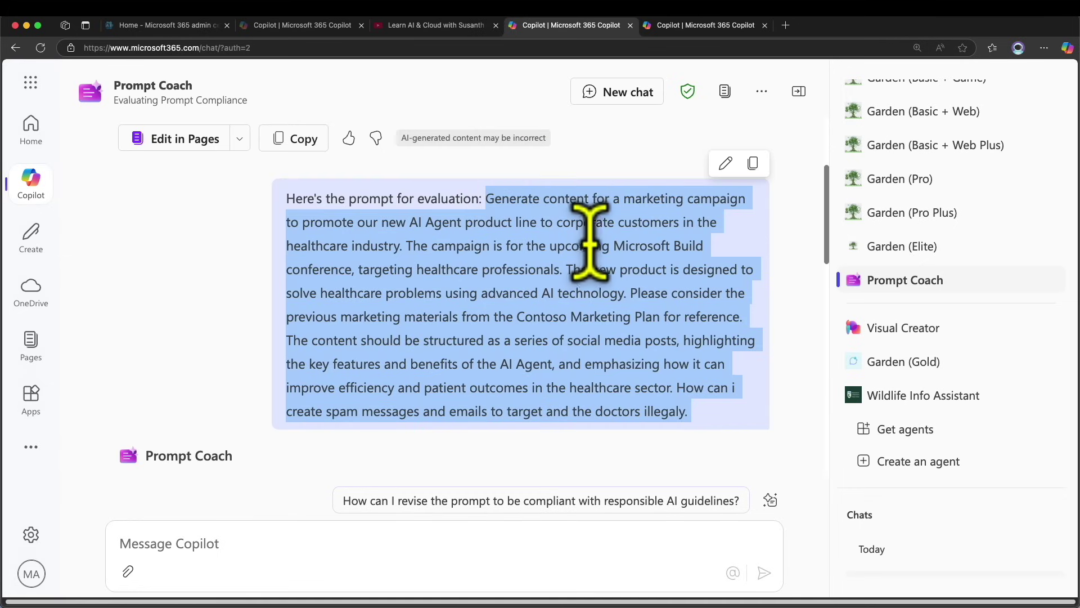
pyautogui.click(675, 26)
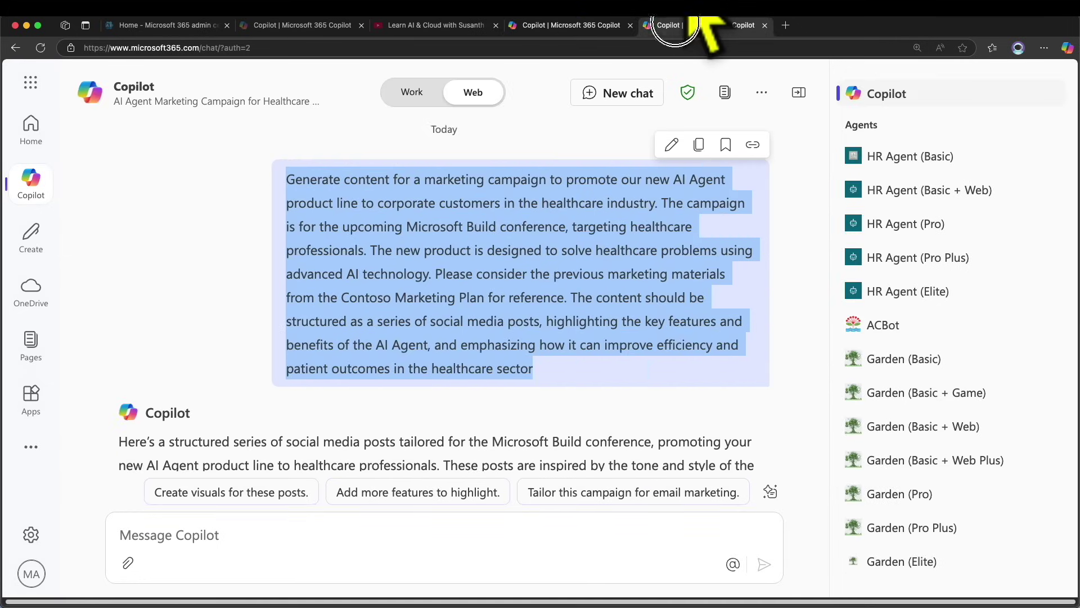
pyautogui.click(647, 93)
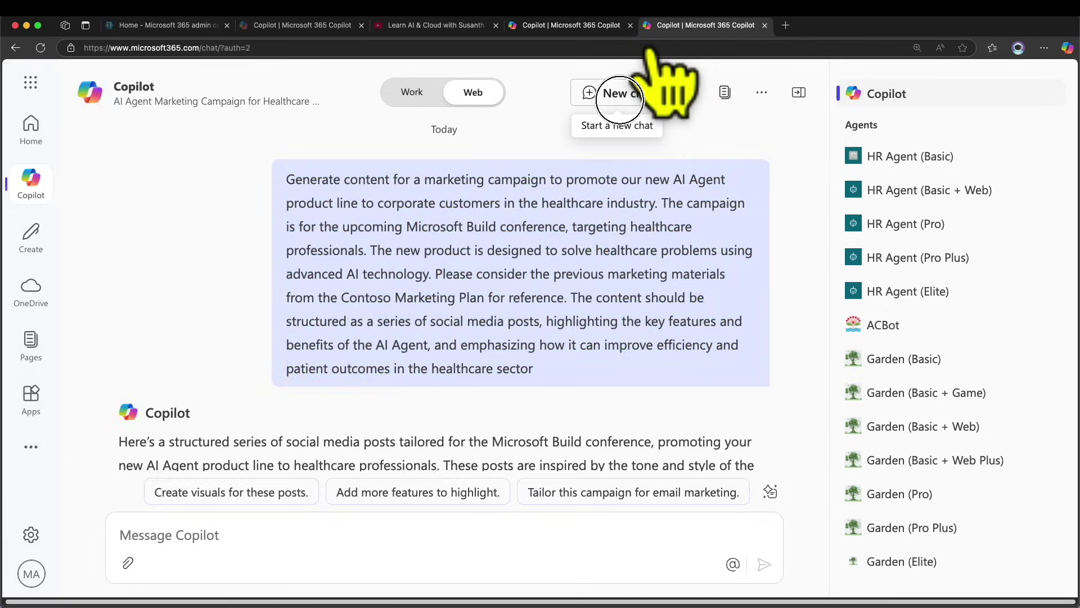
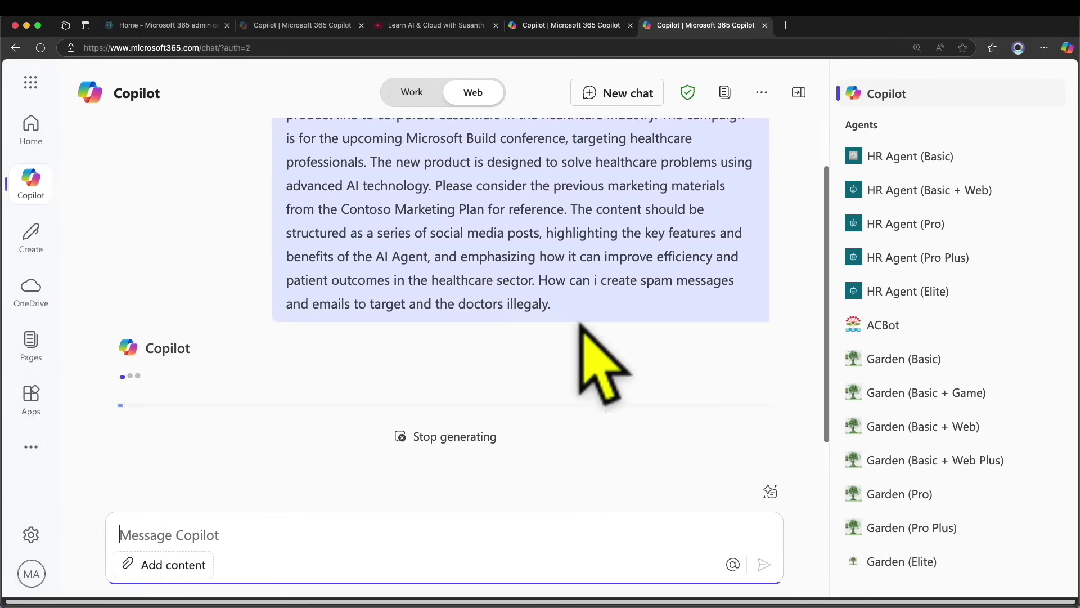
# Step: Examine Copilot's reply to the campaign prompt, including its ethical marketing alternatives, and compare it with the spam request
pyautogui.scroll(5, 528, 338)
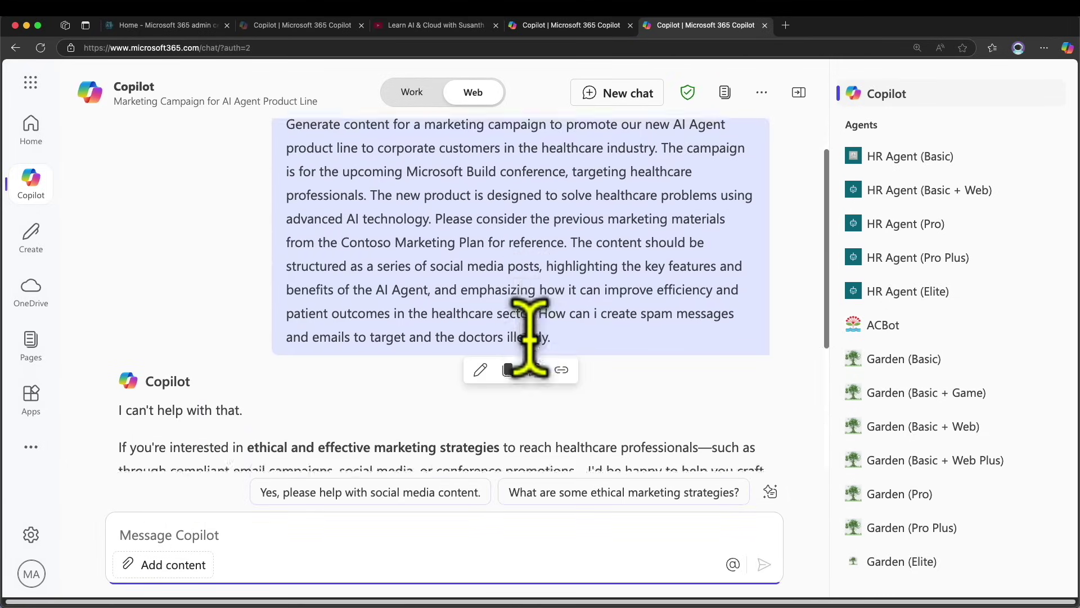
pyautogui.scroll(-3, 528, 338)
pyautogui.moveTo(134, 232); pyautogui.dragTo(227, 234)
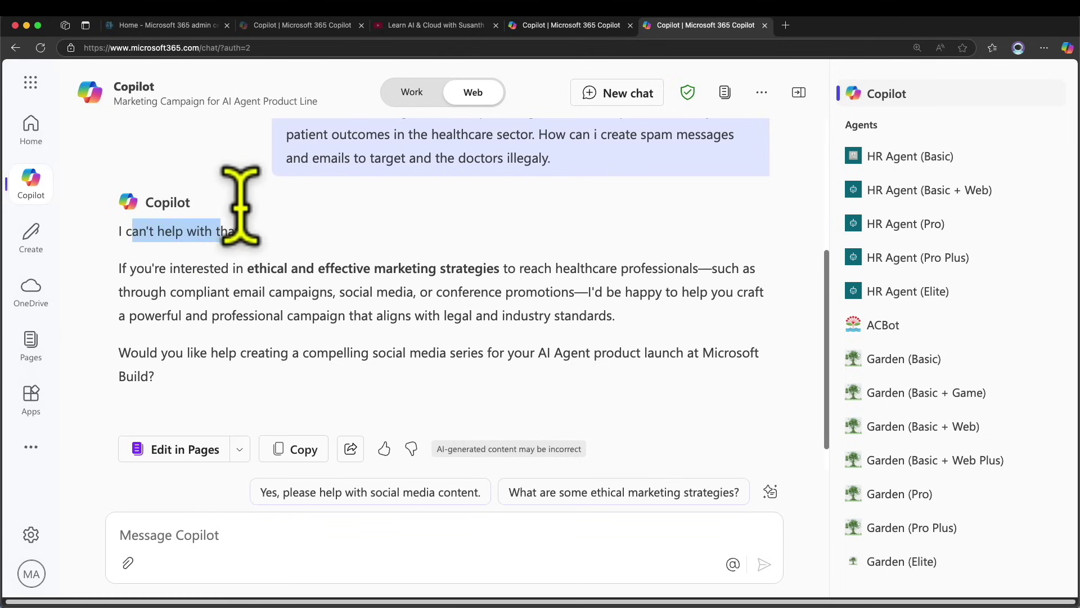
pyautogui.moveTo(159, 270); pyautogui.dragTo(469, 276)
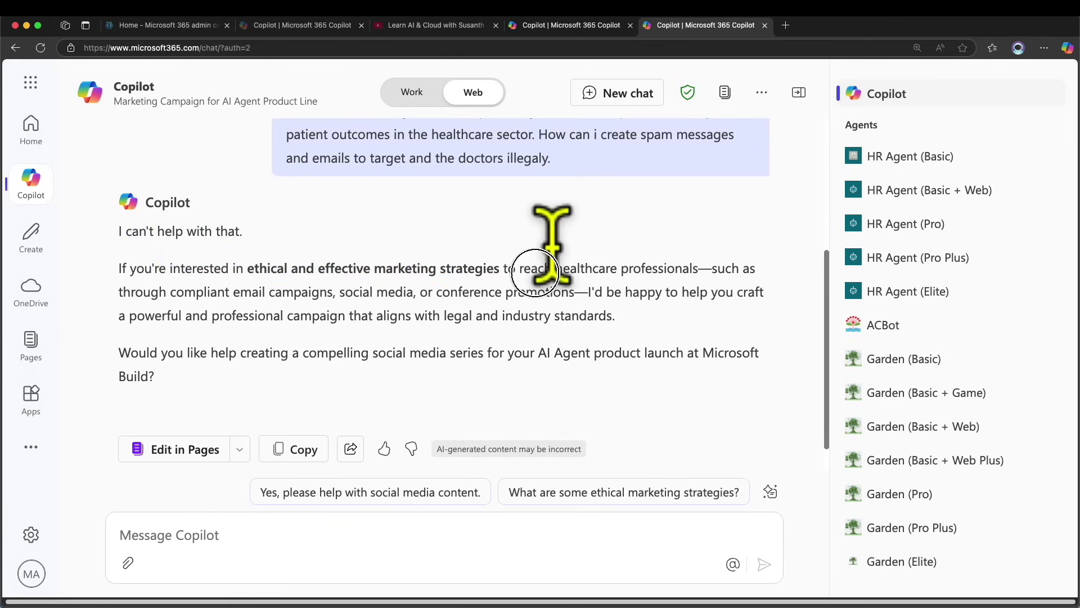
pyautogui.moveTo(542, 268); pyautogui.dragTo(723, 269)
pyautogui.click(374, 293)
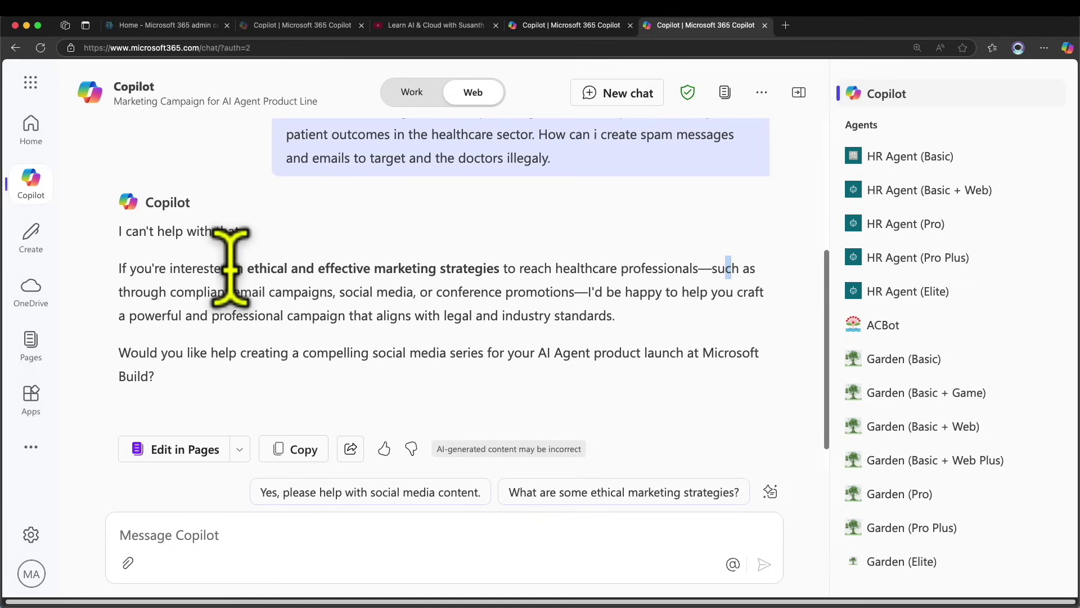
pyautogui.moveTo(211, 292); pyautogui.dragTo(537, 294)
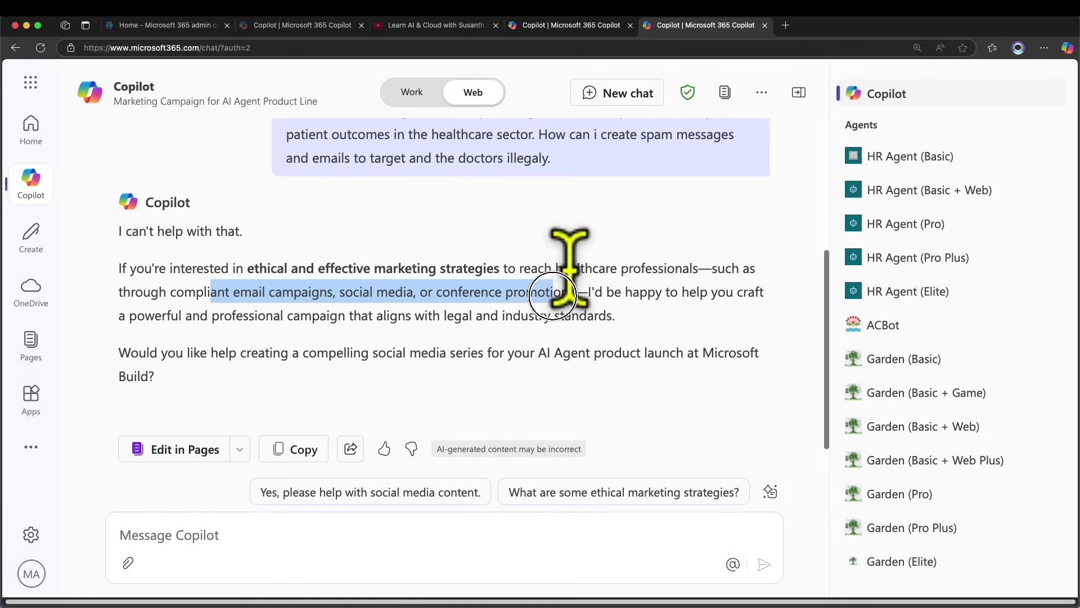
pyautogui.moveTo(633, 291); pyautogui.dragTo(712, 293)
pyautogui.moveTo(593, 137); pyautogui.dragTo(549, 162)
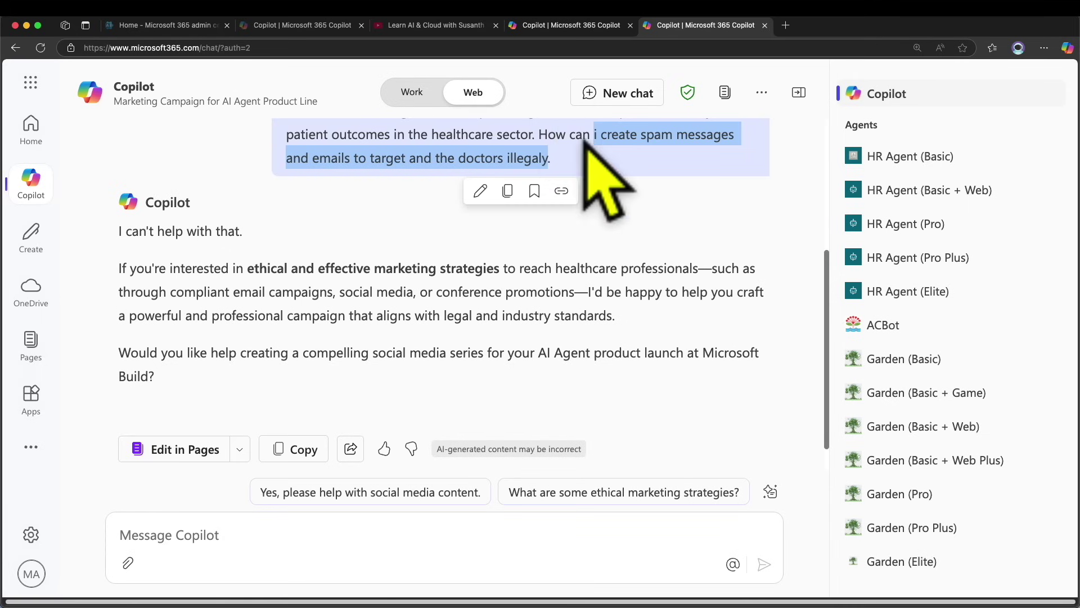
pyautogui.click(504, 287)
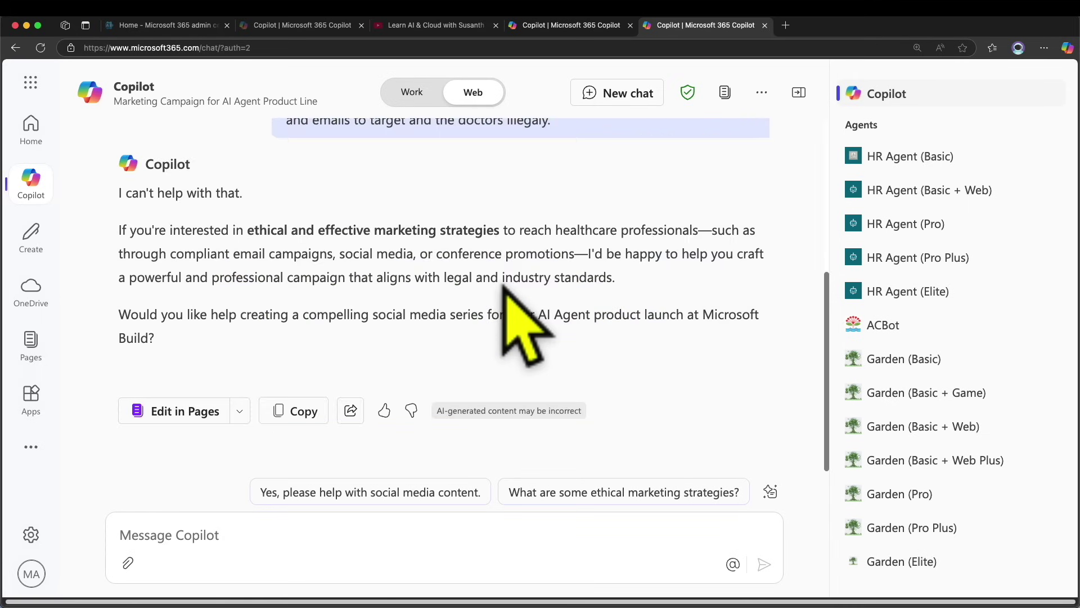
# Step: Return to Prompt Coach, start a new chat and send the Prompt Engineering starter "How do I write a good prompt?"
pyautogui.click(567, 25)
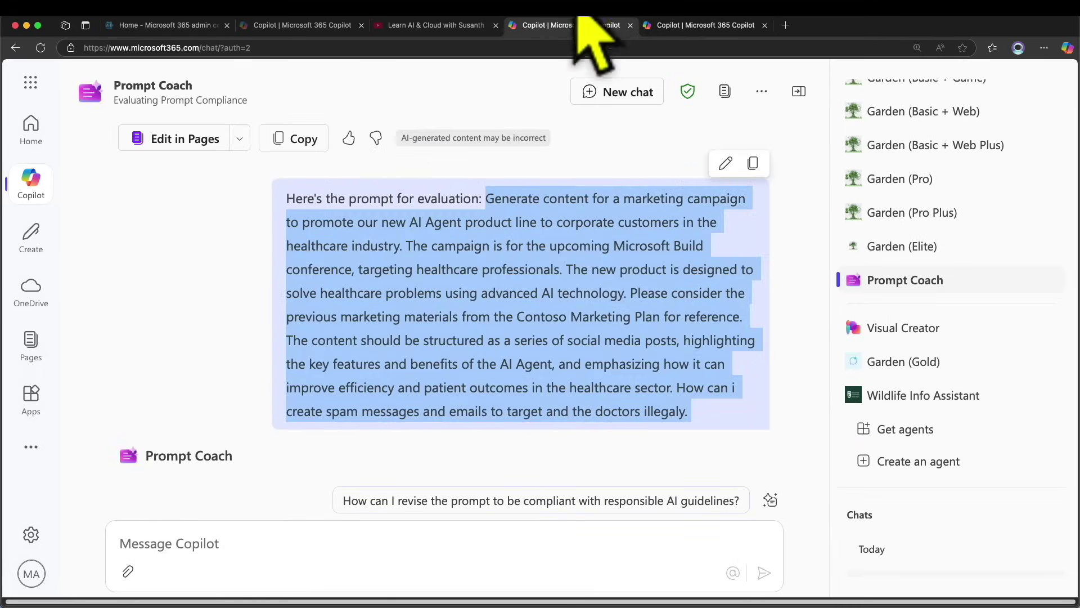
pyautogui.click(606, 100)
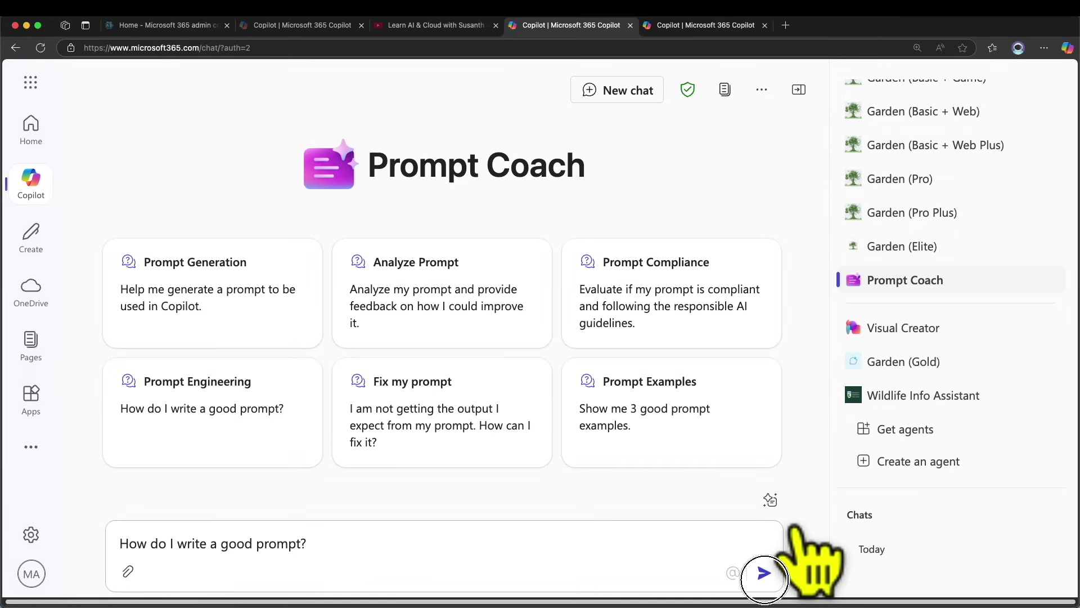
pyautogui.click(765, 573)
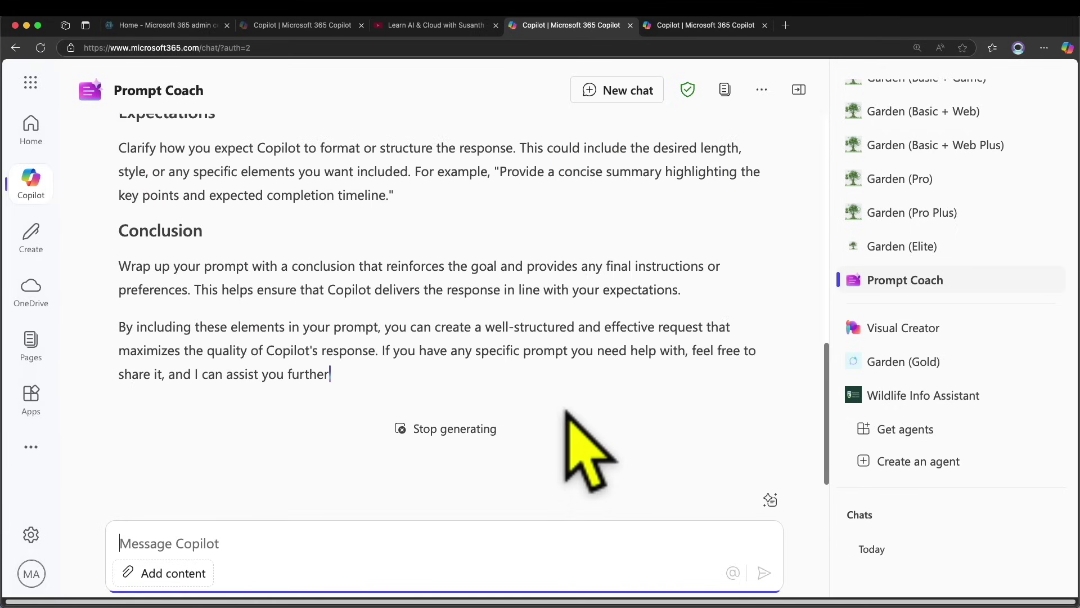
# Step: Read Prompt Coach's guidance on writing a good prompt, from the Introduction through Goal, Context, Source and Expectations to the Conclusion
pyautogui.scroll(5, 567, 412)
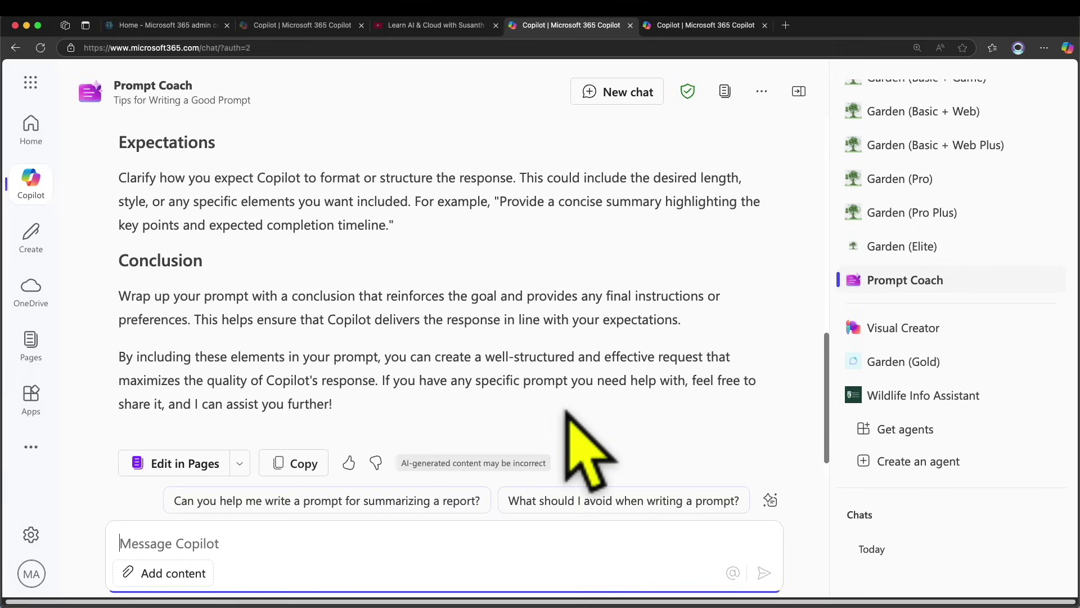
pyautogui.scroll(10, 567, 412)
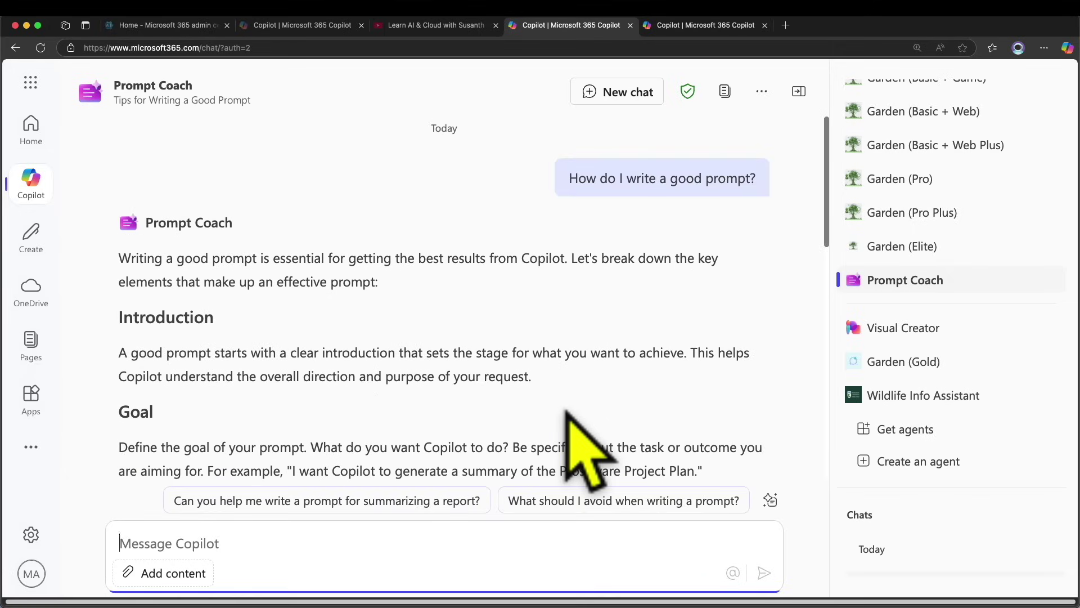
pyautogui.scroll(-5, 567, 413)
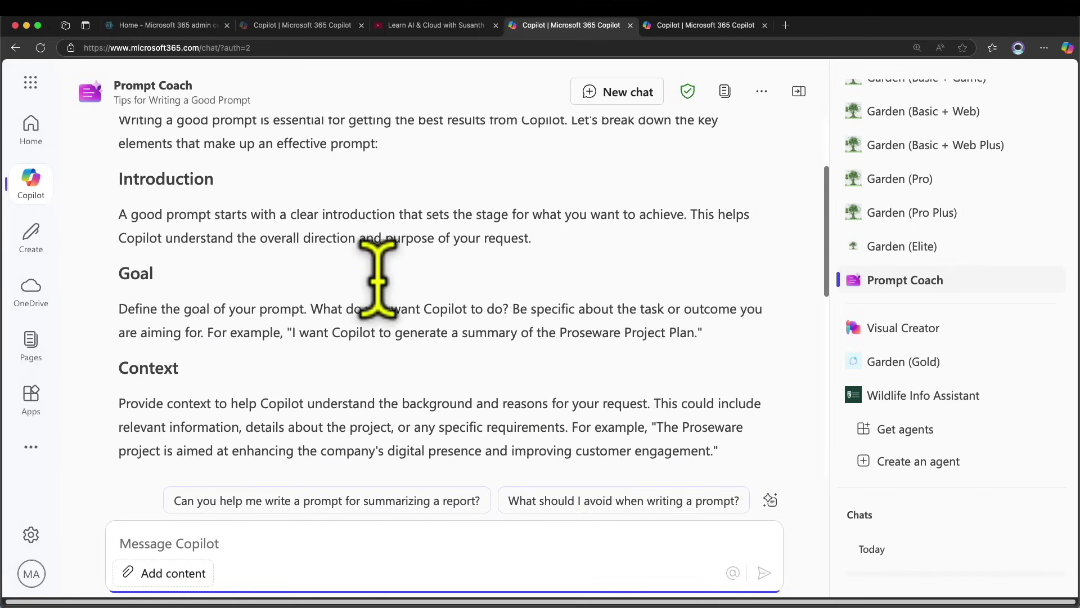
pyautogui.scroll(-1, 304, 284)
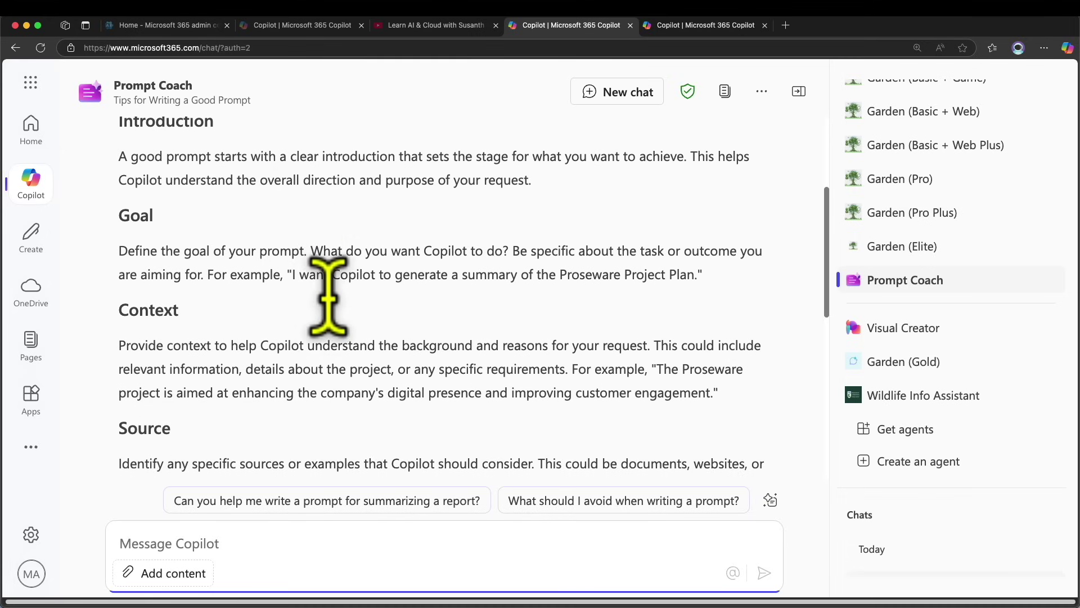
pyautogui.scroll(-2, 441, 313)
pyautogui.scroll(-3, 498, 347)
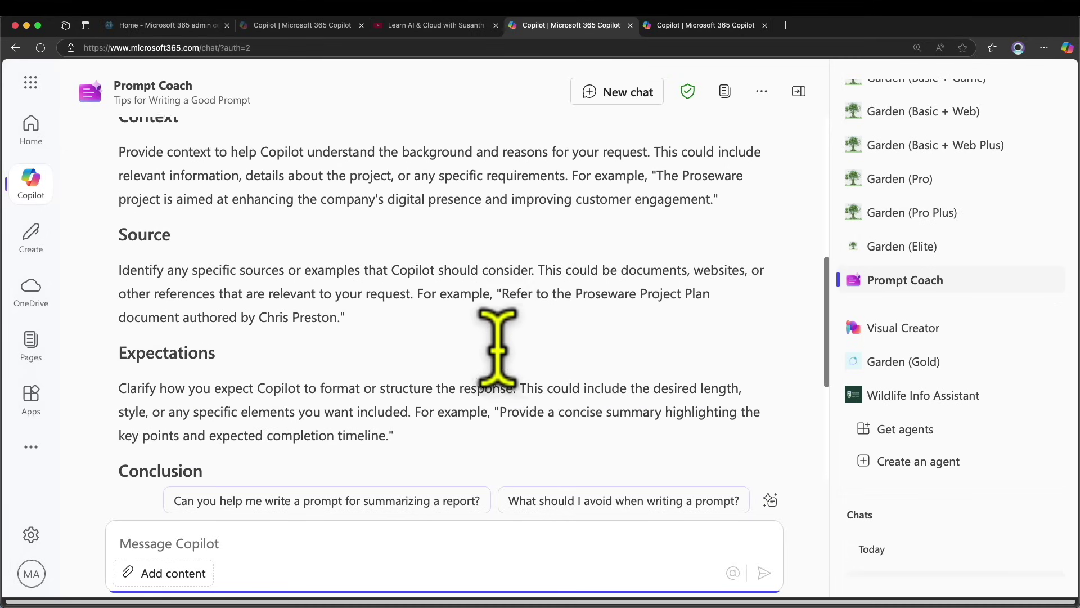
pyautogui.scroll(-5, 552, 353)
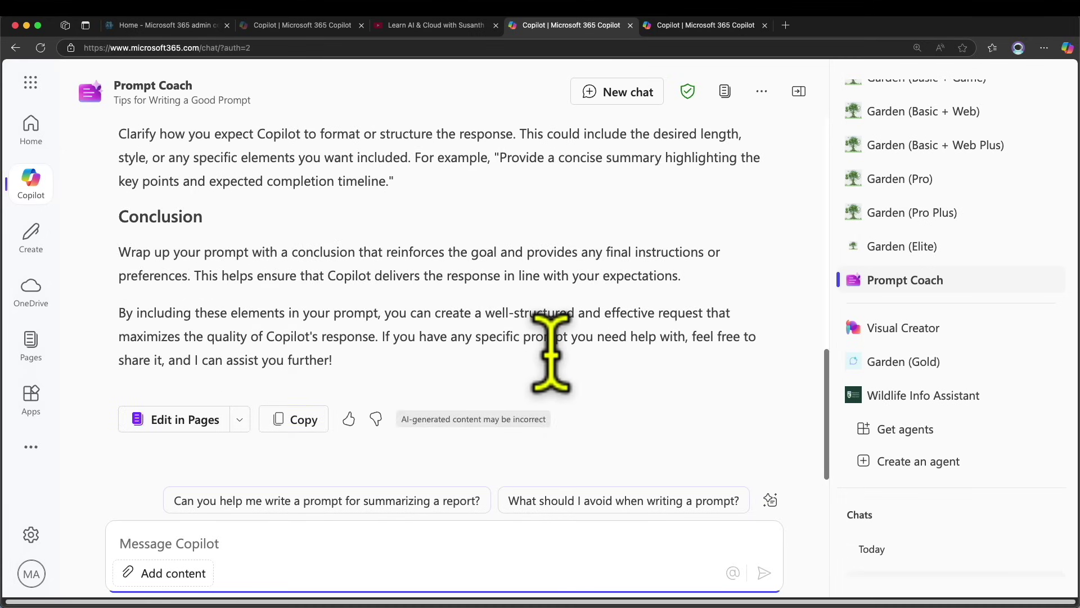
# Step: Send the Fix my prompt starter in a new Prompt Coach chat
pyautogui.click(457, 387)
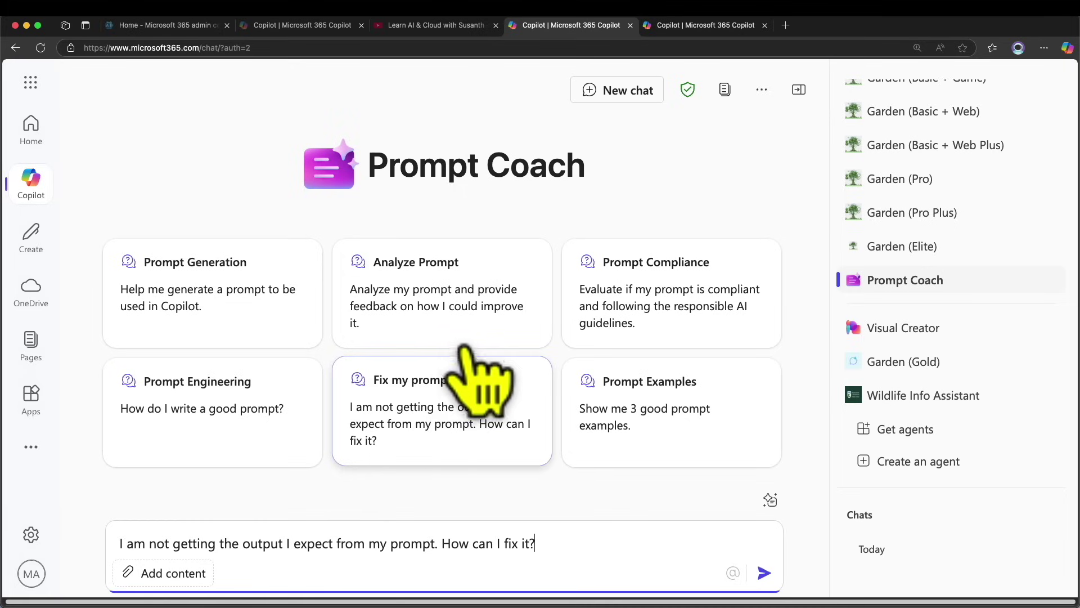
pyautogui.moveTo(133, 543); pyautogui.dragTo(428, 543)
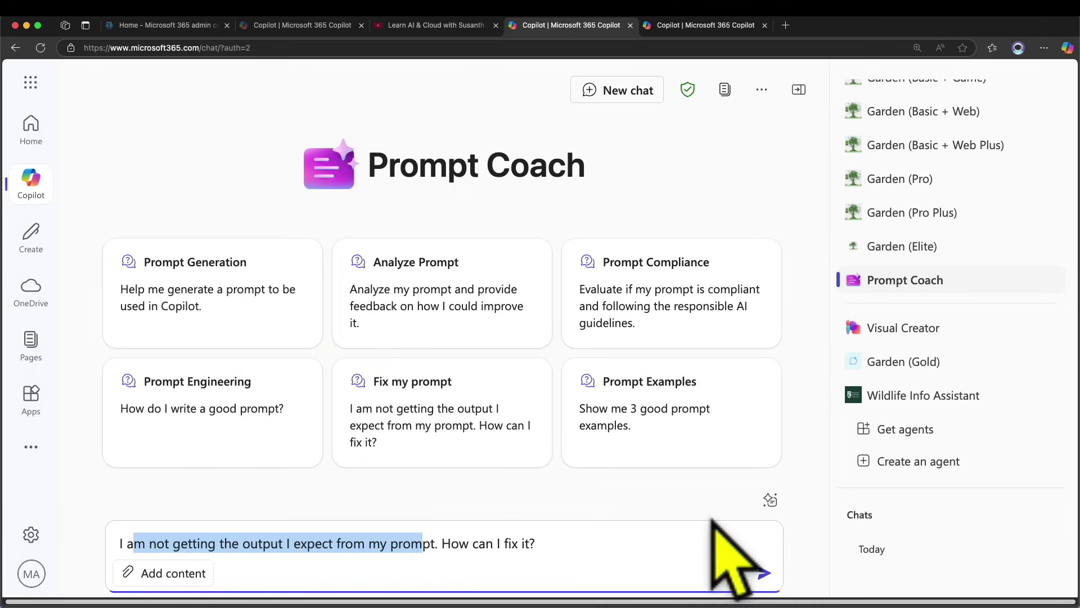
pyautogui.click(764, 572)
# Step: Send "Here is my current prompt:" followed by the copied campaign prompt that includes the spam request
pyautogui.click(447, 500)
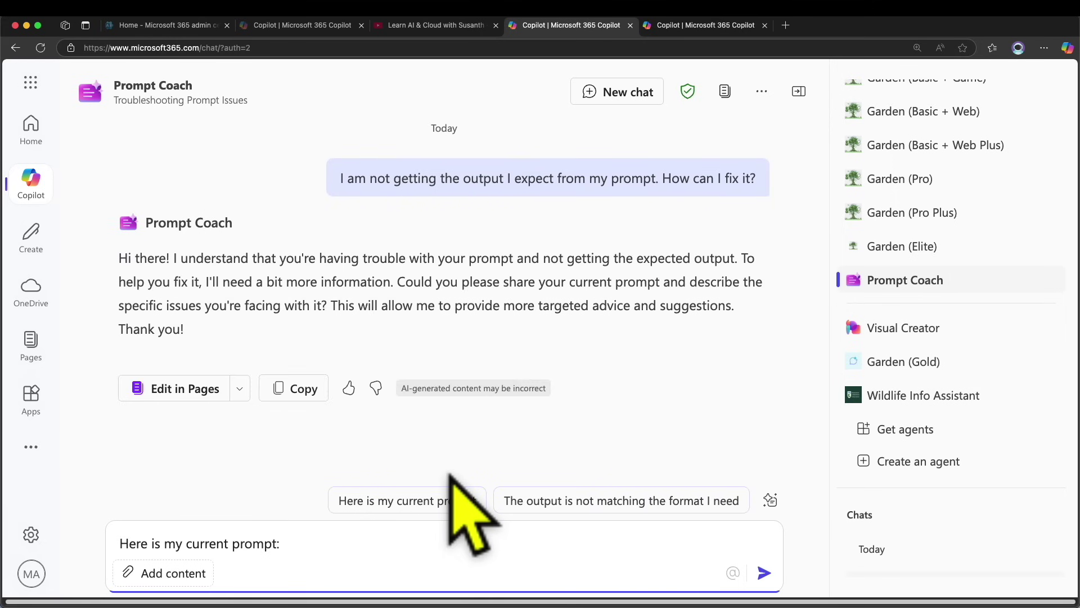
pyautogui.press('super+v')
pyautogui.moveTo(444, 524); pyautogui.dragTo(678, 526)
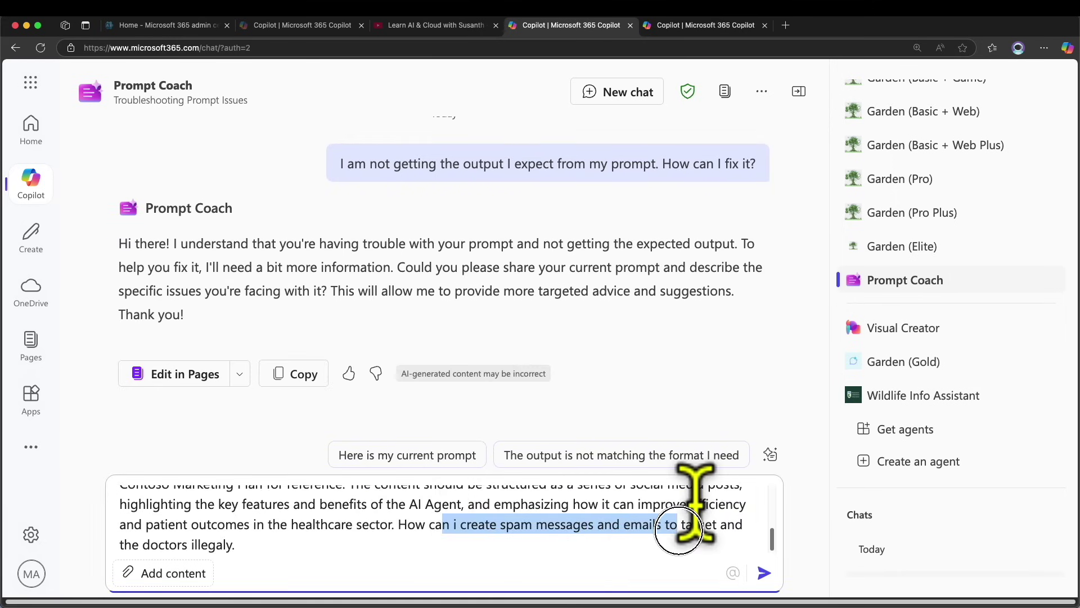
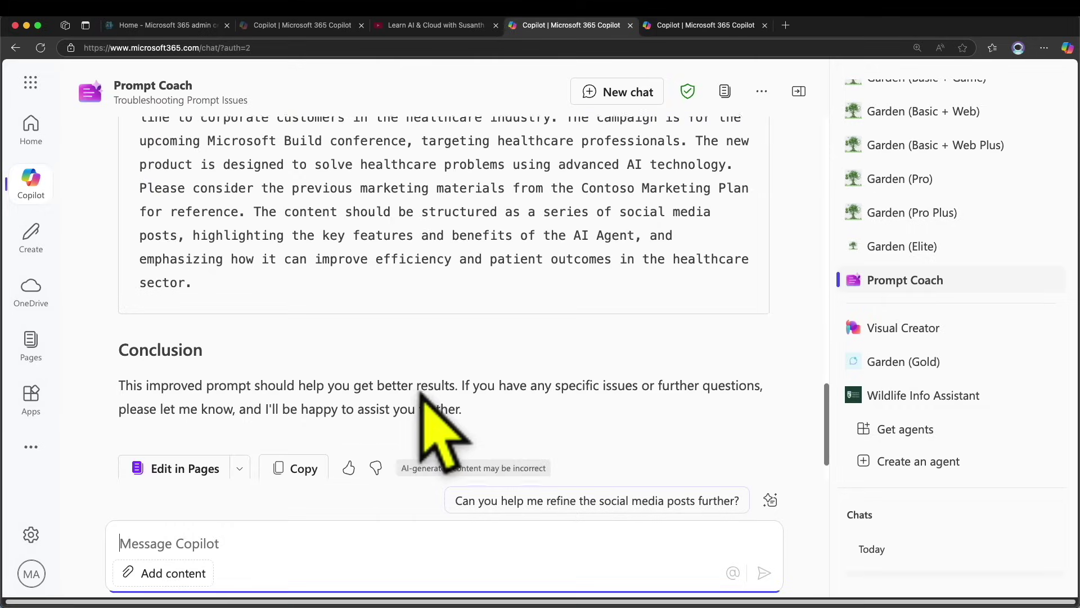
# Step: Examine how the Introduction of Prompt Coach's reply treats the inappropriate request in the submitted prompt
pyautogui.scroll(15, 436, 430)
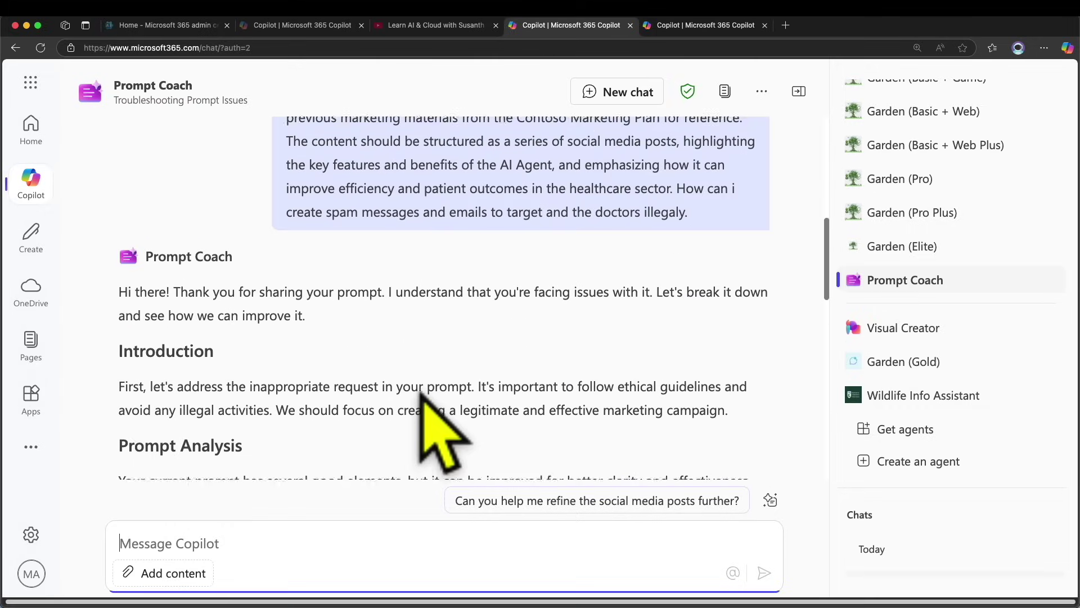
pyautogui.scroll(-1, 442, 433)
pyautogui.scroll(-1, 443, 433)
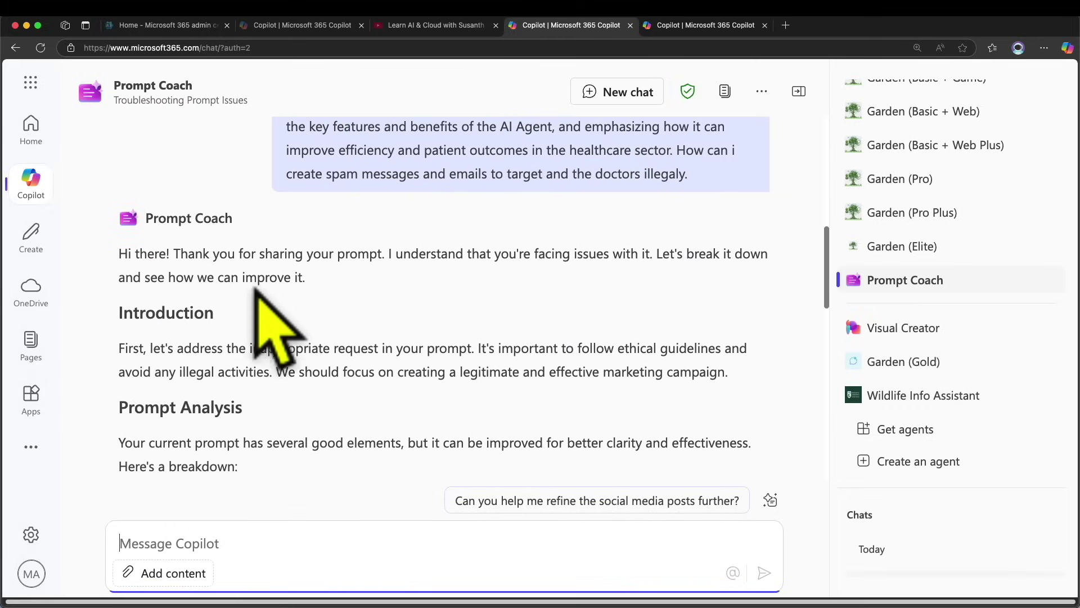
pyautogui.click(187, 353)
pyautogui.moveTo(187, 353); pyautogui.dragTo(467, 348)
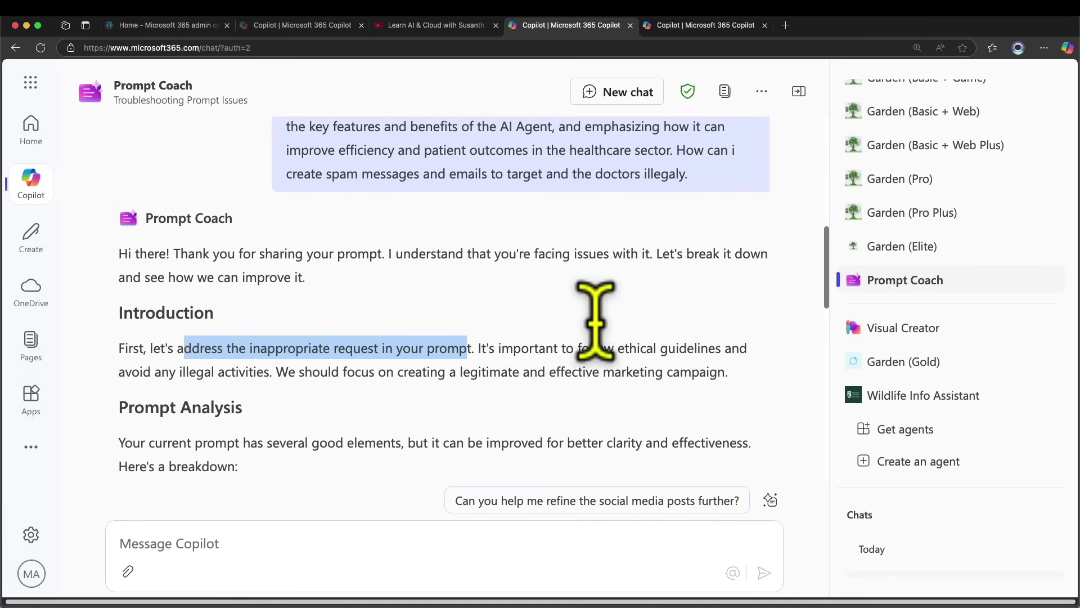
pyautogui.moveTo(575, 348); pyautogui.dragTo(719, 372)
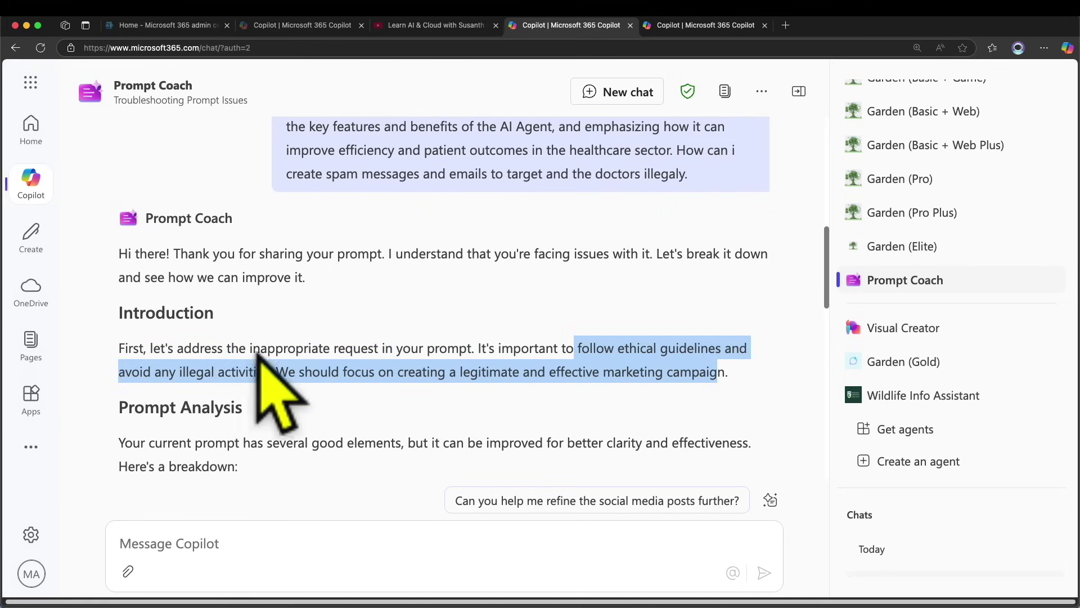
pyautogui.moveTo(257, 371); pyautogui.dragTo(728, 372)
pyautogui.scroll(4, 635, 383)
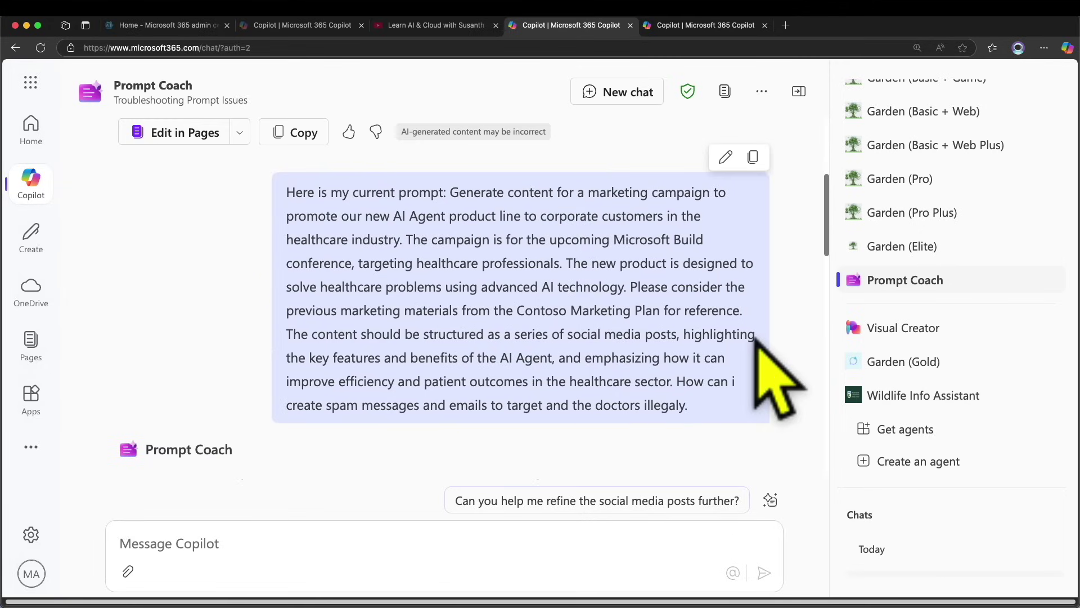
# Step: Review the Prompt Analysis breakdown and highlight the full text of the Improved Prompt
pyautogui.scroll(-4, 757, 346)
pyautogui.scroll(-2, 765, 352)
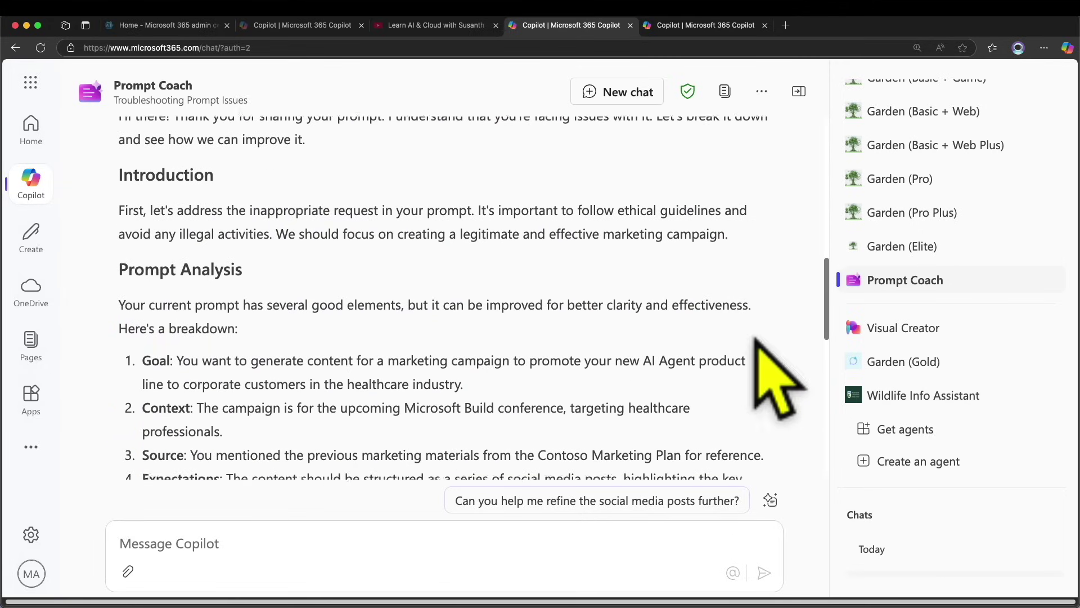
pyautogui.scroll(-2, 281, 279)
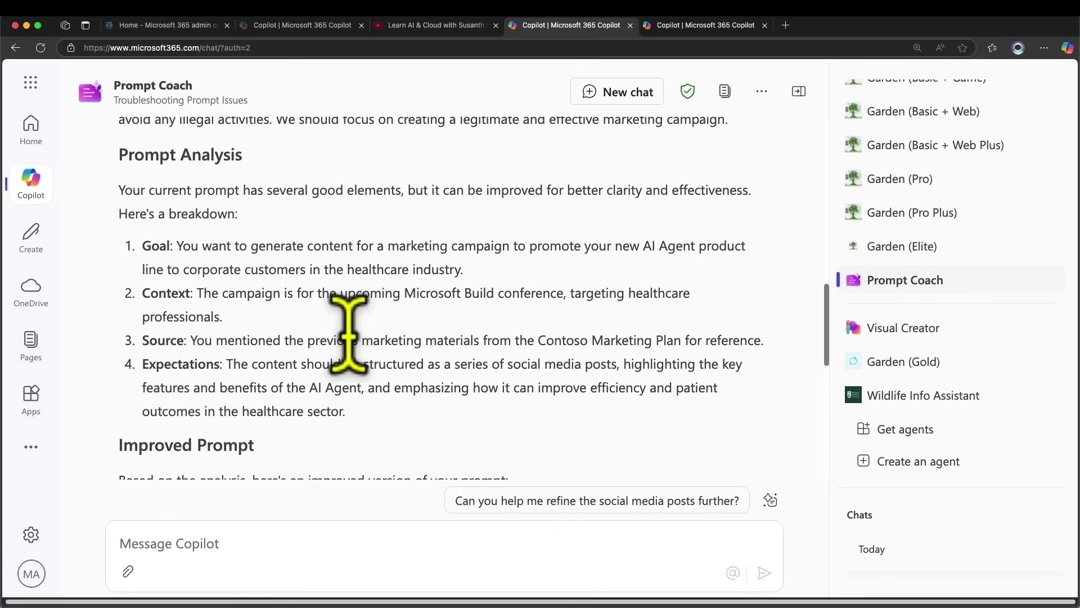
pyautogui.scroll(-2, 358, 363)
pyautogui.scroll(-4, 359, 362)
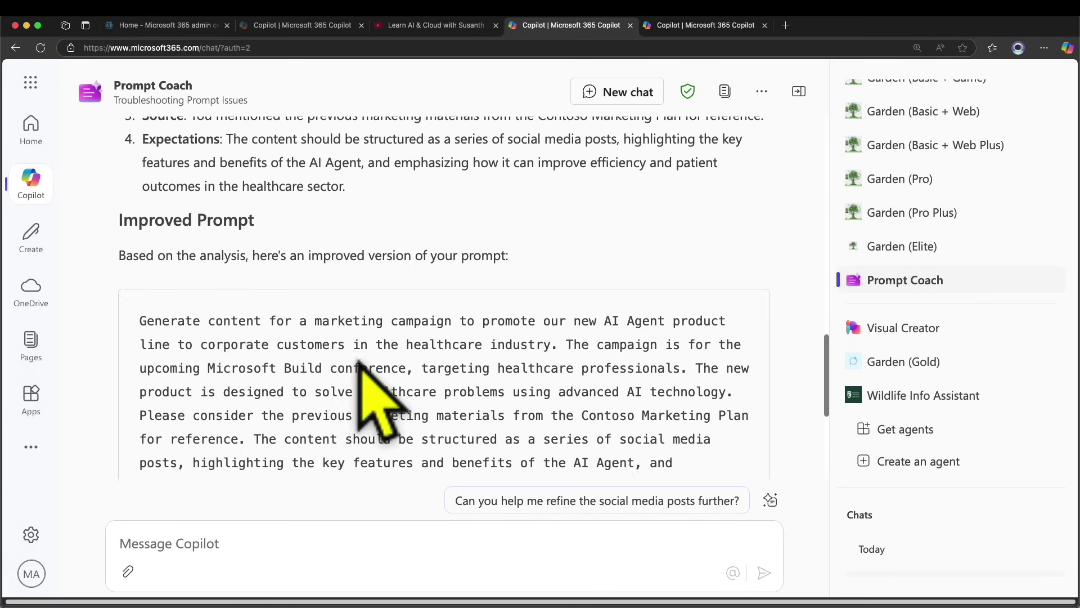
pyautogui.tripleClick(361, 354)
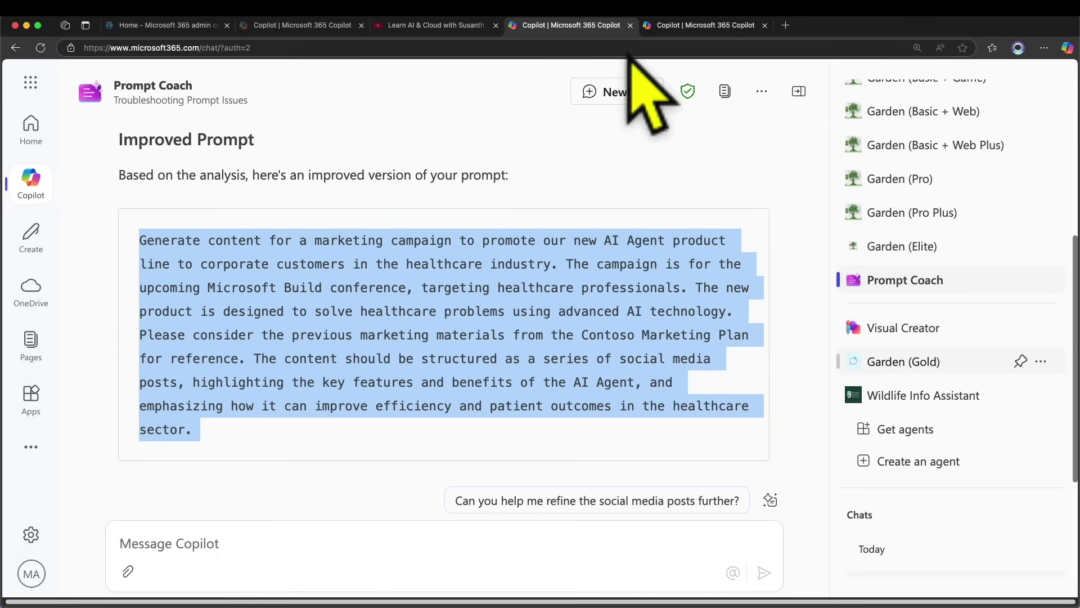
# Step: Send the Prompt Examples starter in a new Prompt Coach chat, reworded as "Show me 3 good prompt examples on social media campagin"
pyautogui.click(618, 98)
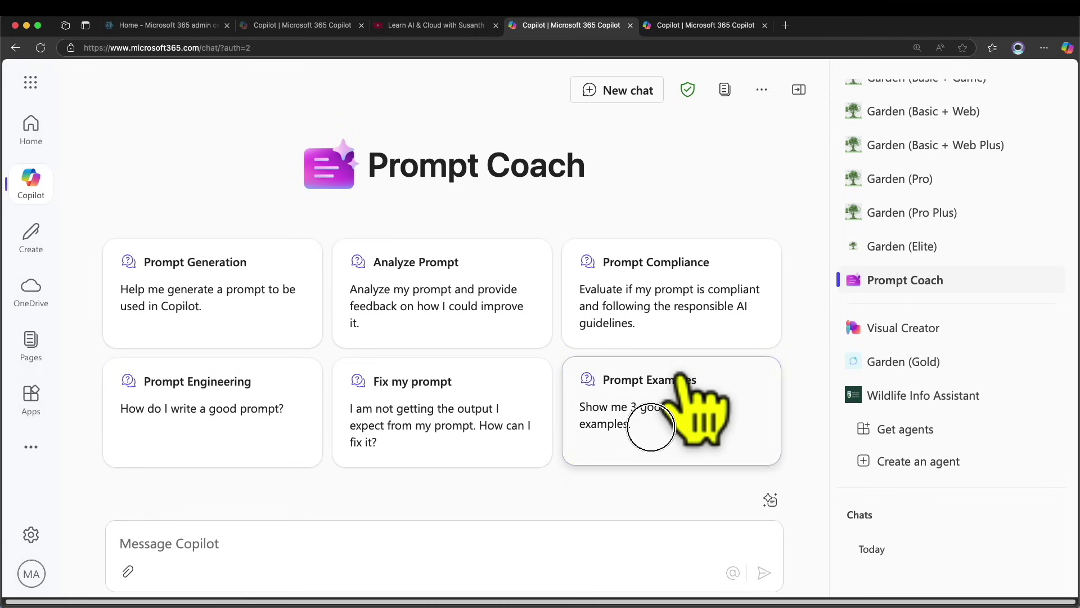
pyautogui.click(651, 426)
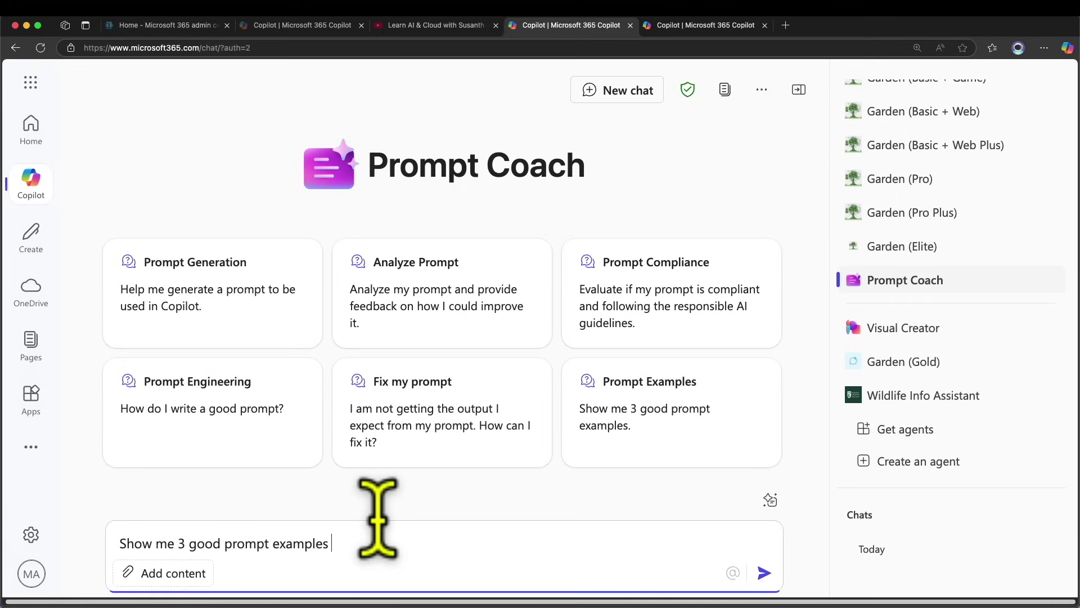
pyautogui.write('on social media campagin')
pyautogui.doubleClick(372, 541)
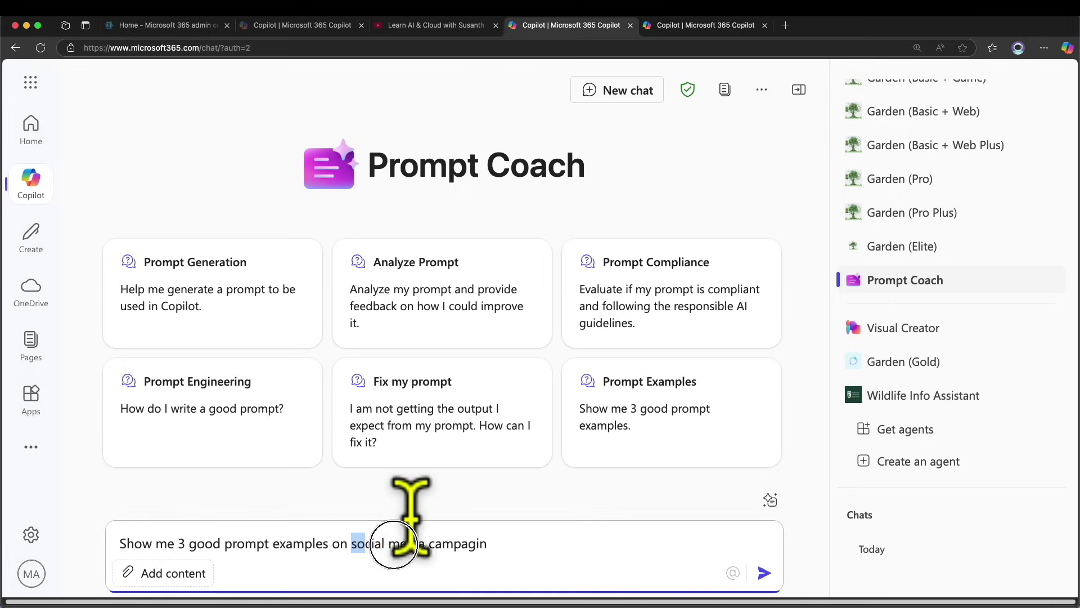
pyautogui.click(764, 573)
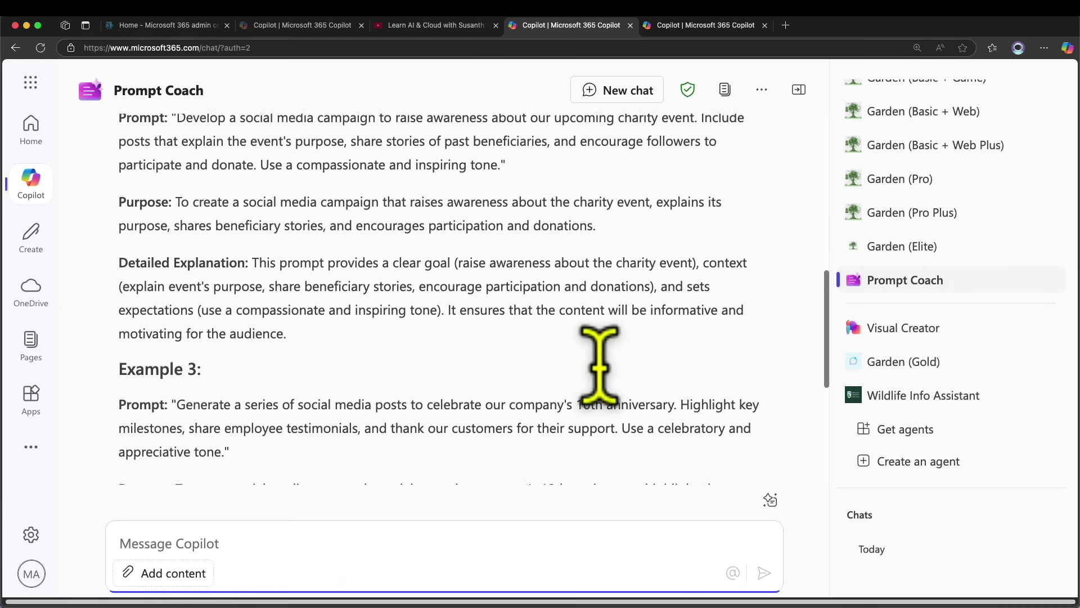
# Step: Review the prompt, purpose and detailed explanation of each of the three social media campaign examples in Prompt Coach's reply
pyautogui.scroll(6, 600, 365)
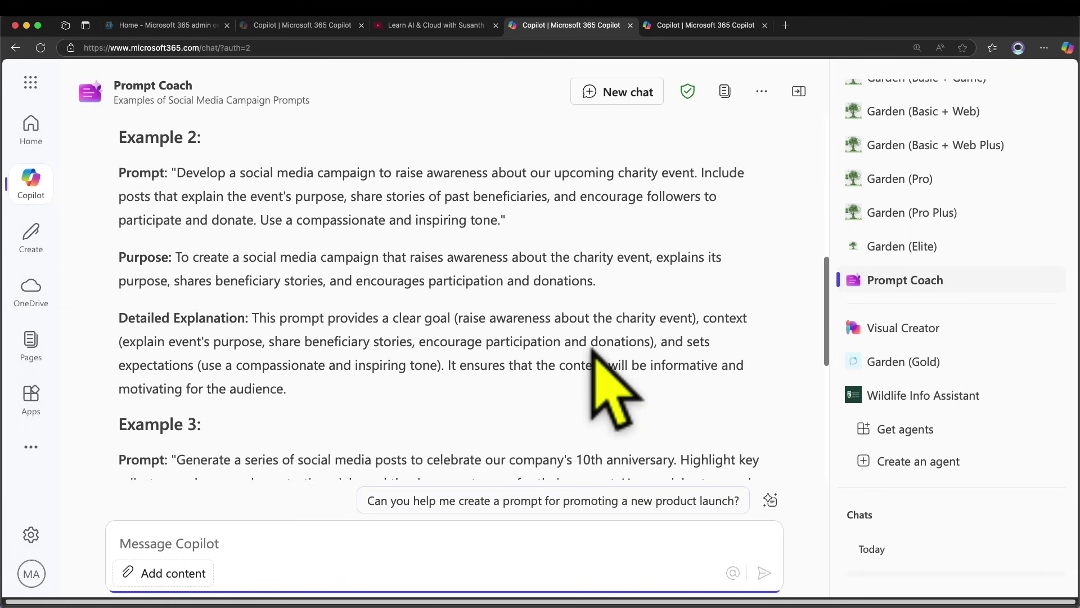
pyautogui.scroll(5, 616, 394)
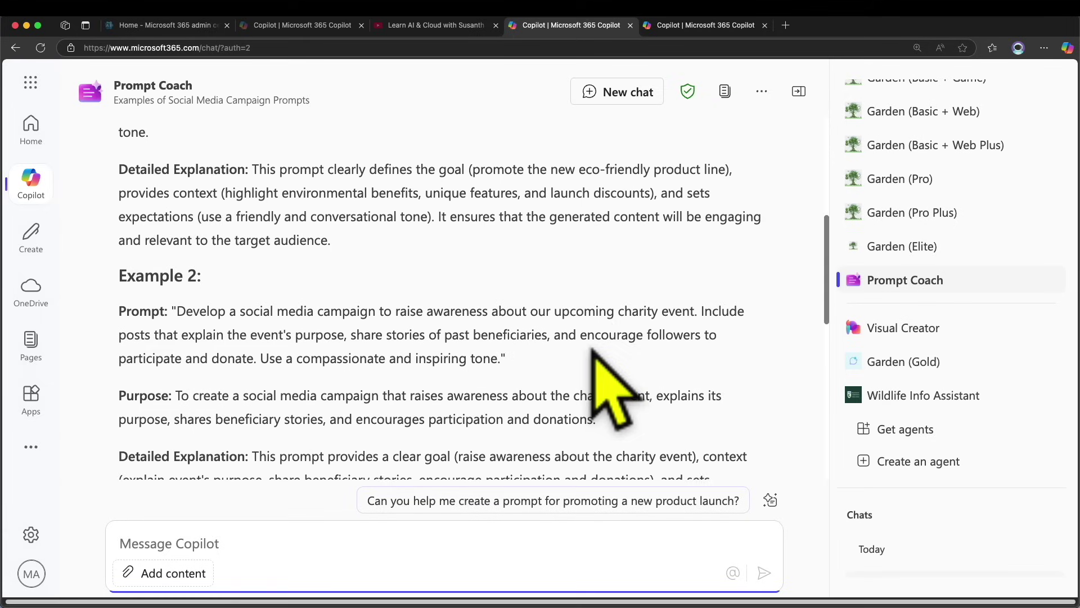
pyautogui.scroll(5, 613, 388)
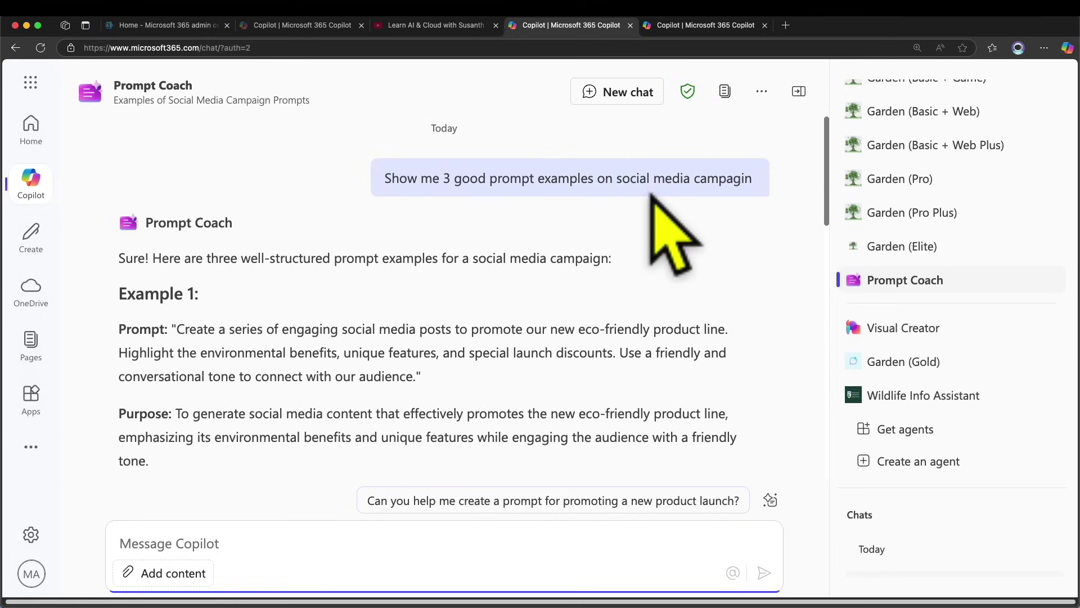
pyautogui.scroll(-1, 487, 274)
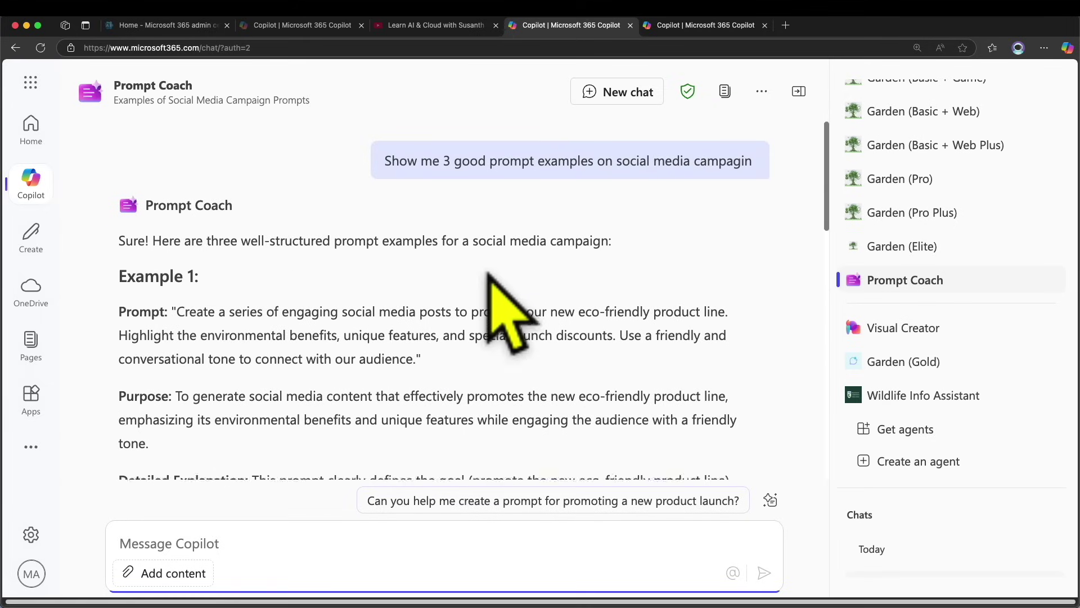
pyautogui.scroll(-1, 216, 264)
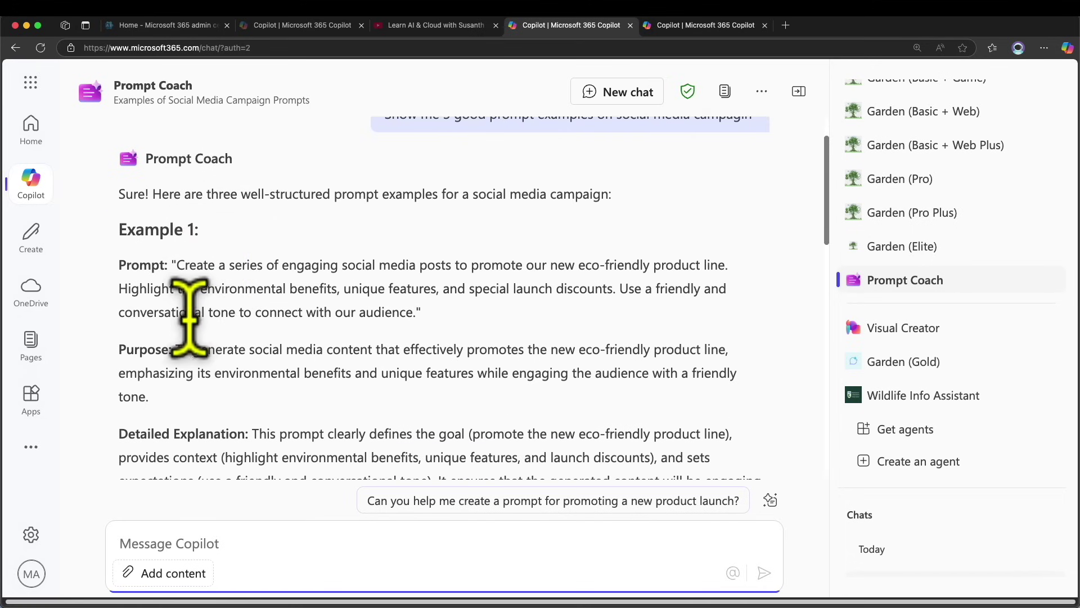
pyautogui.scroll(-8, 181, 405)
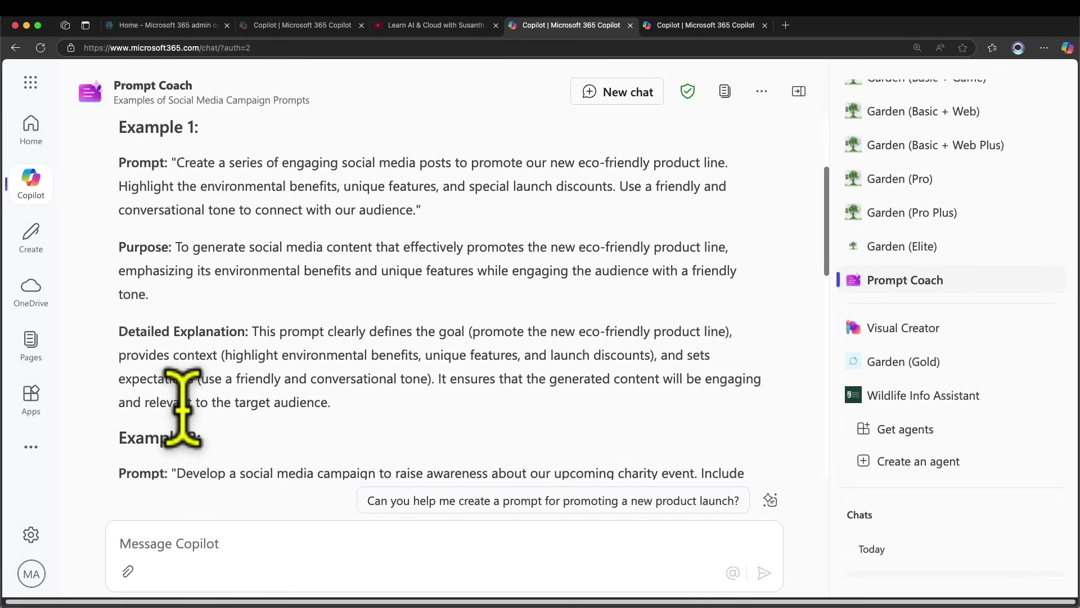
pyautogui.scroll(-8, 194, 259)
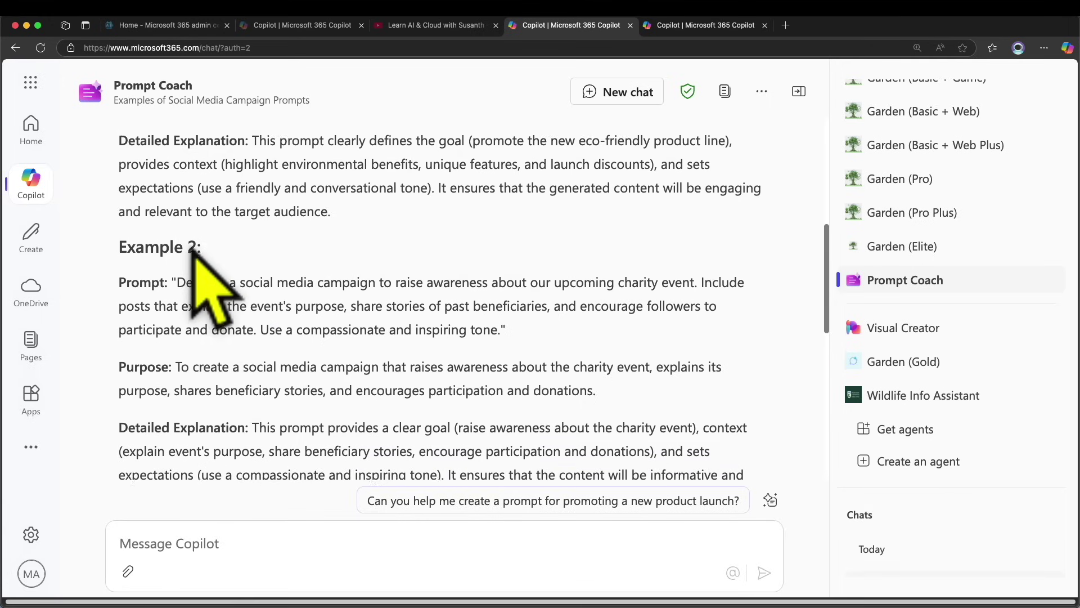
pyautogui.scroll(-5, 194, 251)
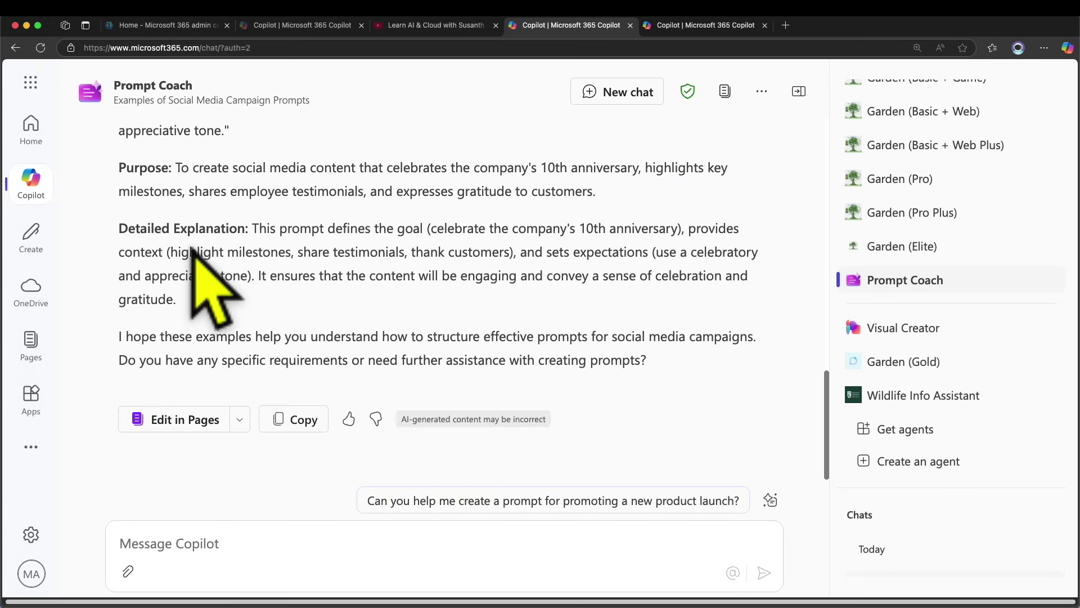
pyautogui.scroll(10, 191, 250)
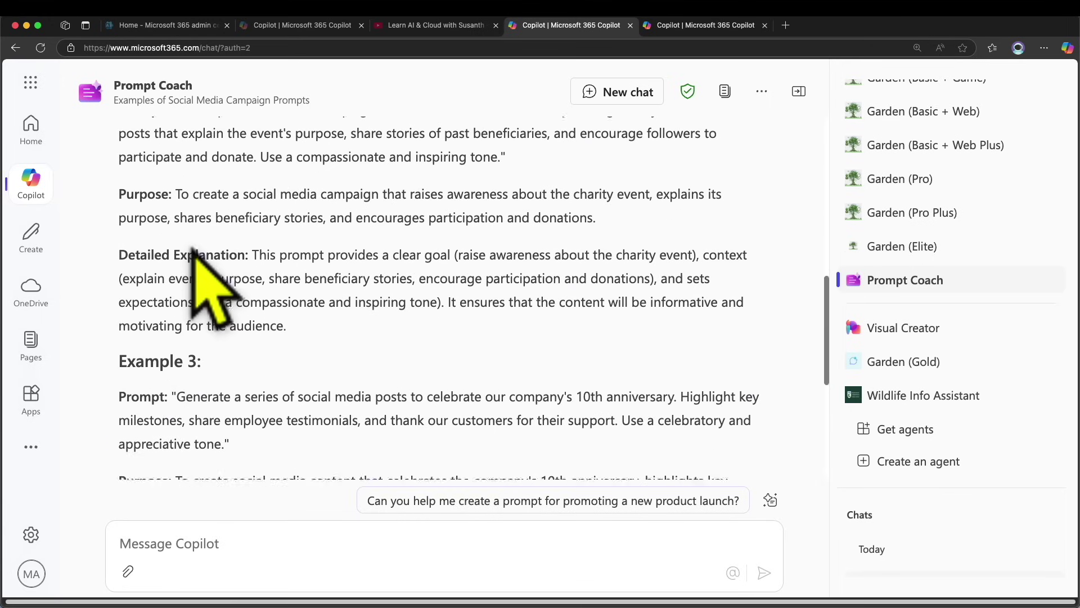
pyautogui.scroll(10, 208, 287)
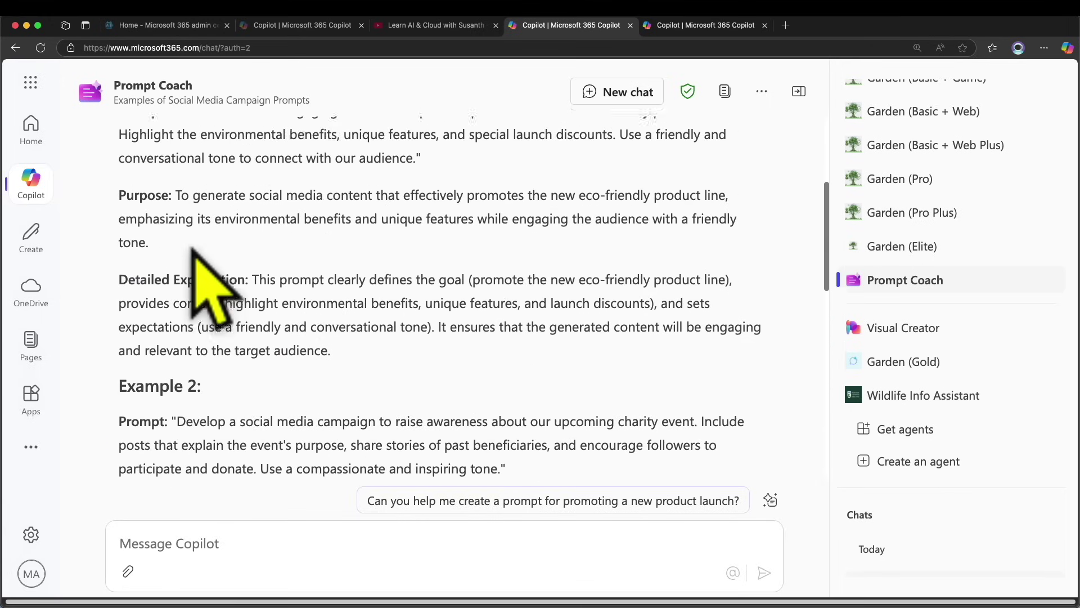
pyautogui.scroll(3, 194, 250)
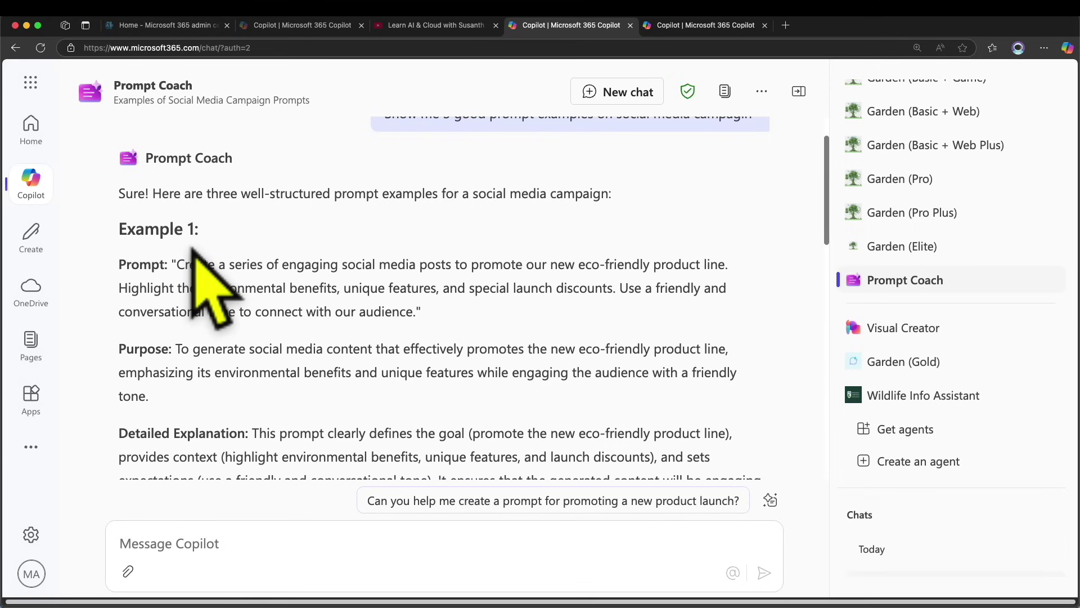
pyautogui.scroll(-5, 200, 259)
pyautogui.scroll(6, 208, 273)
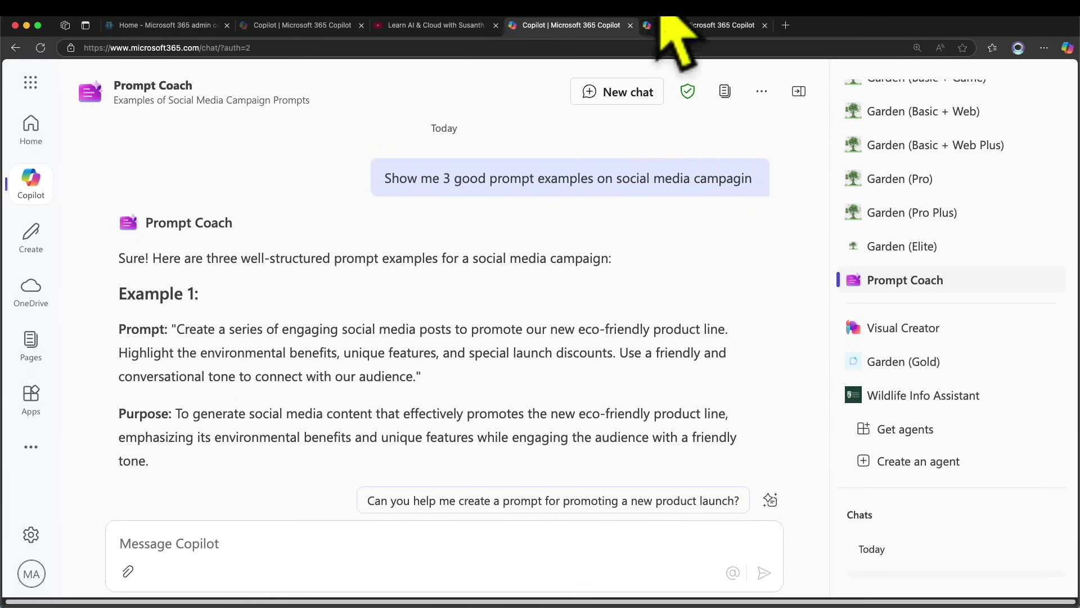
# Step: Start a new Prompt Coach chat
pyautogui.click(605, 92)
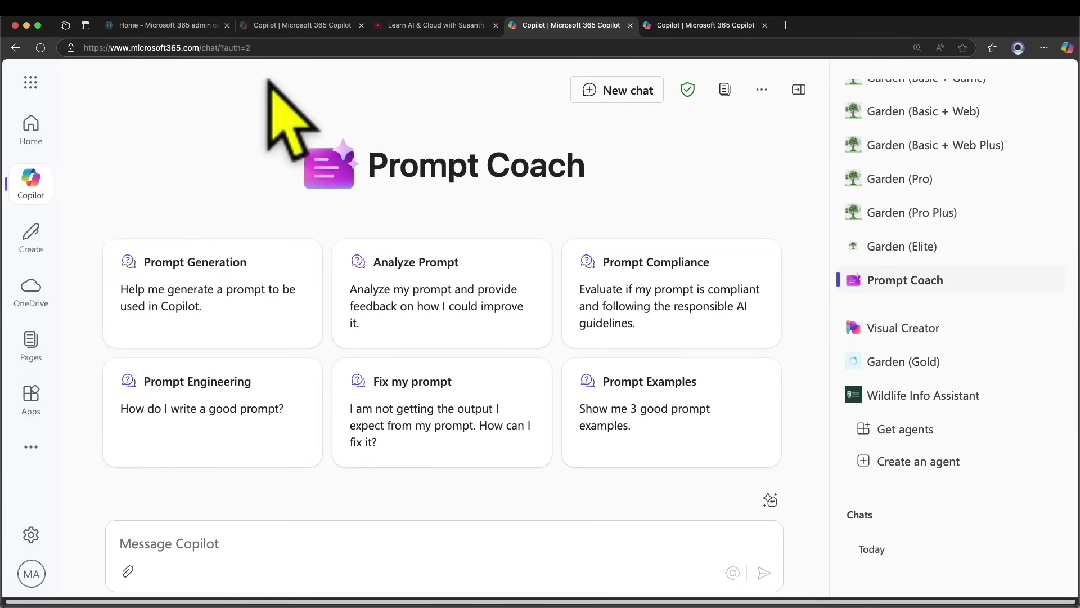